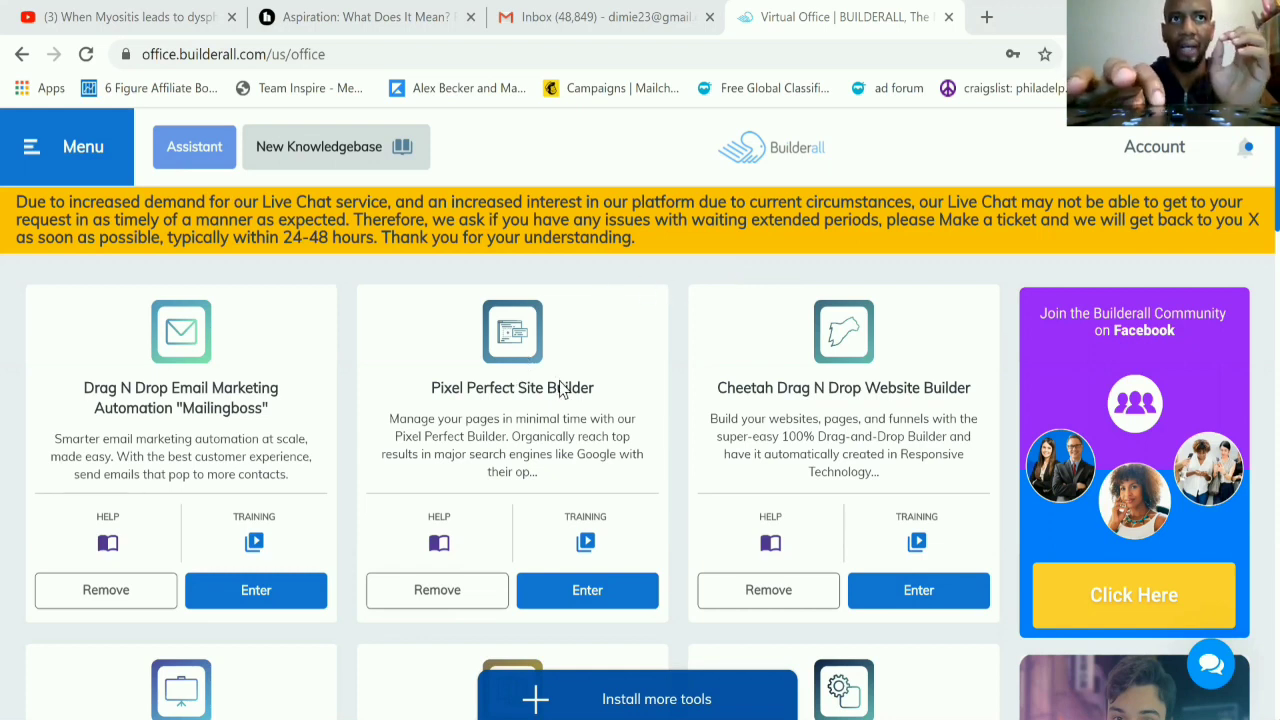
Step: Find the Cheetah Drag N Drop Website Builder among the available apps and open the builder
left_click(58, 157)
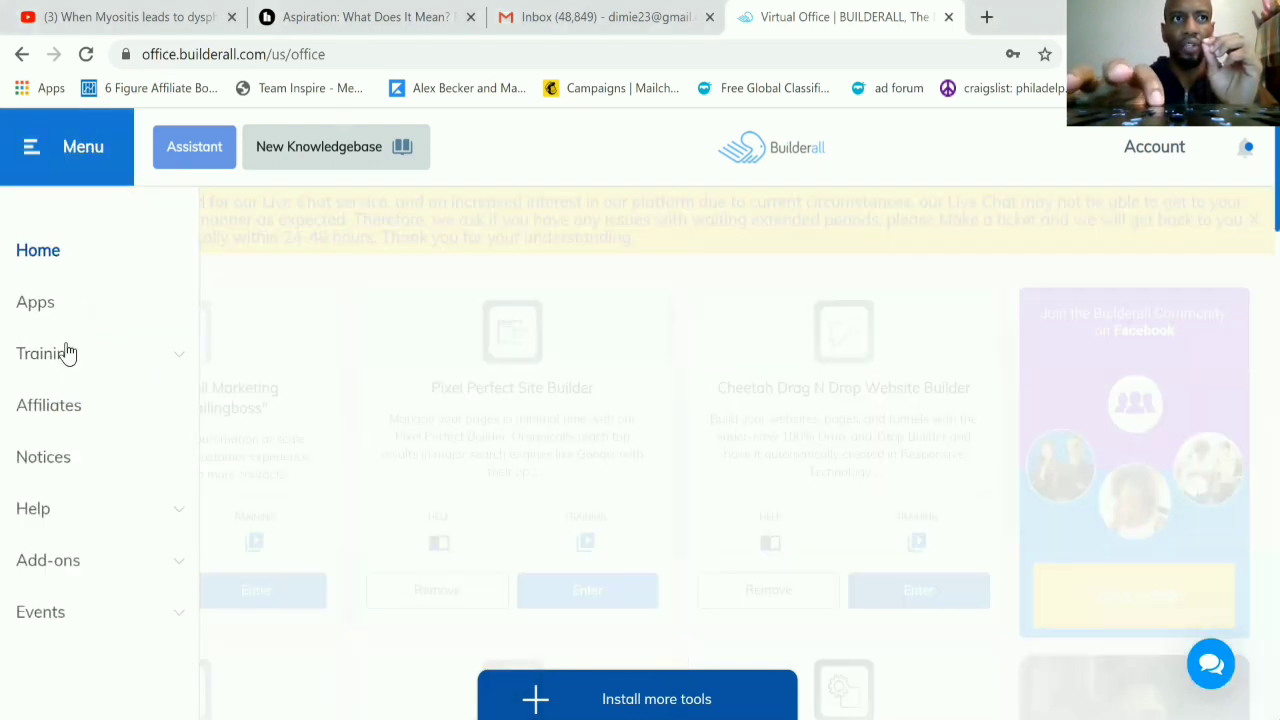
left_click(35, 312)
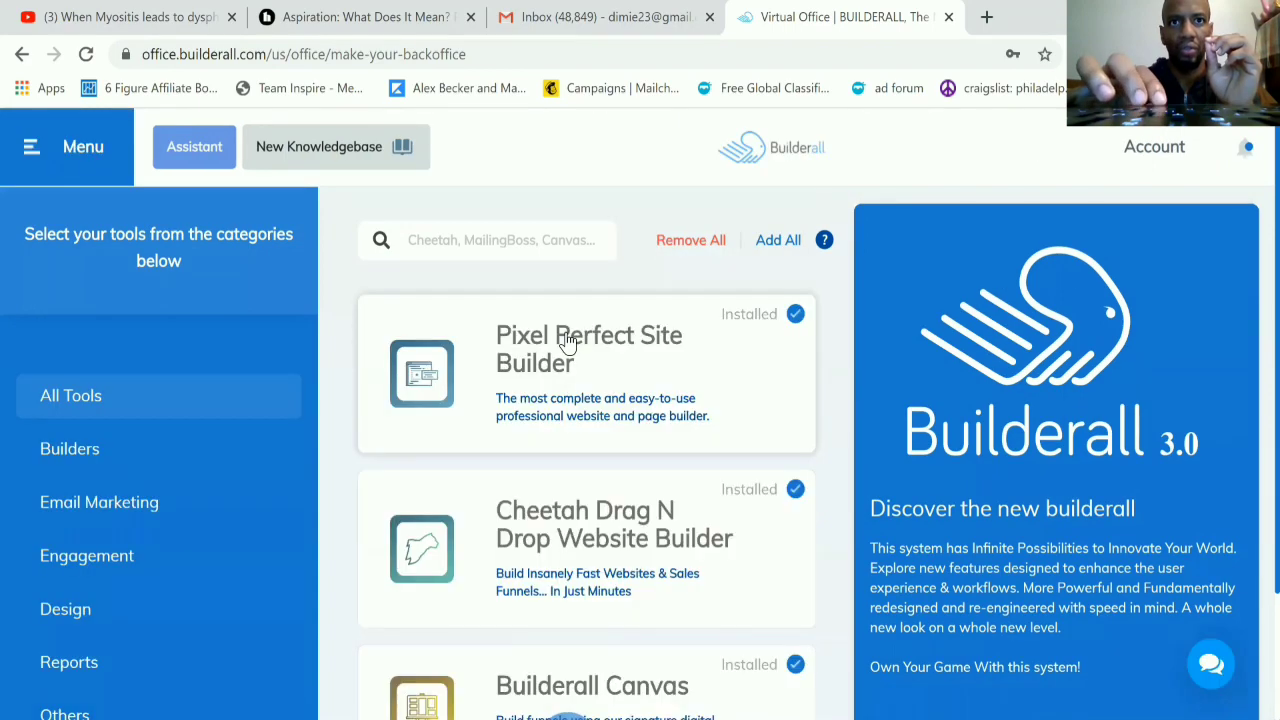
scroll(570, 340, "down", 2)
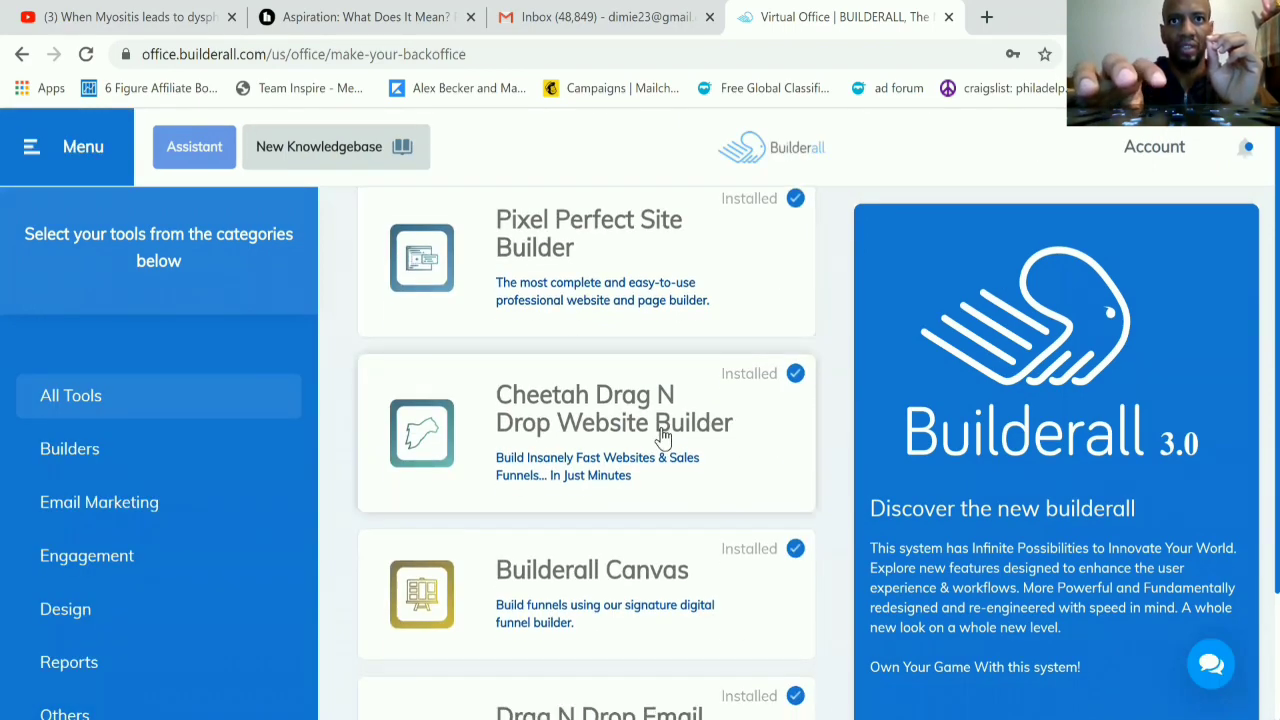
left_click(663, 437)
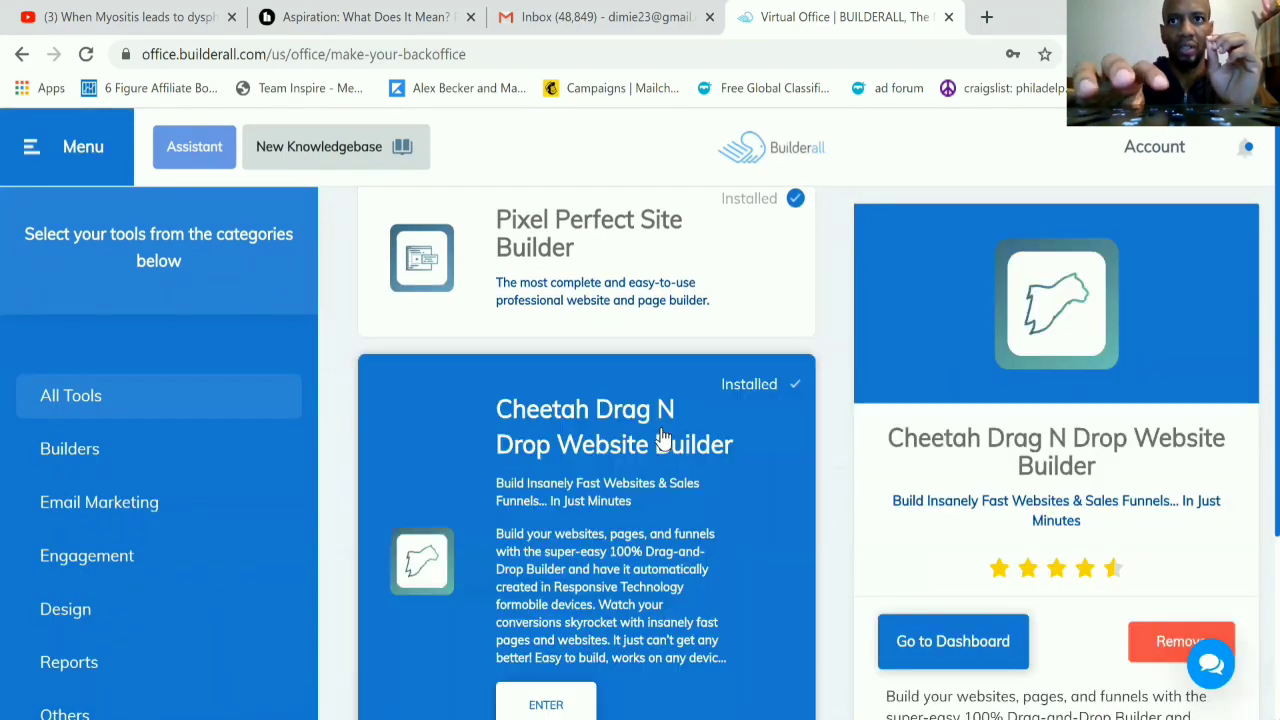
left_click(914, 645)
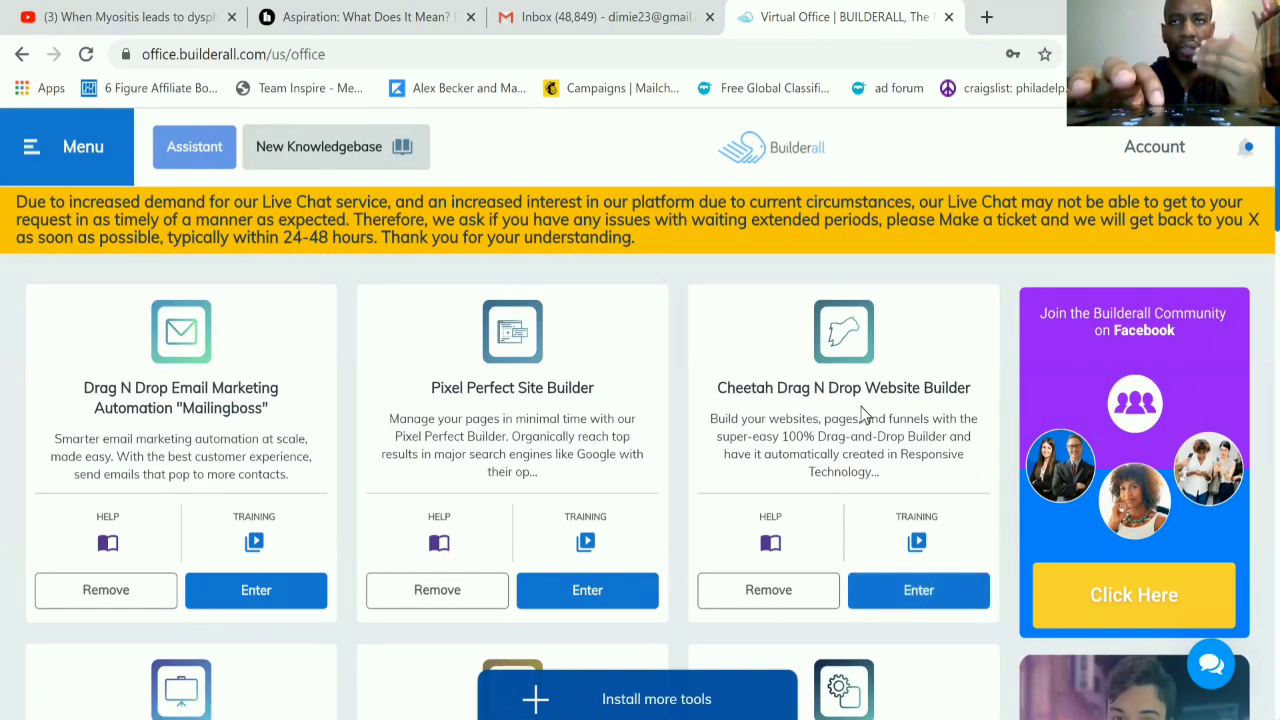
left_click(910, 594)
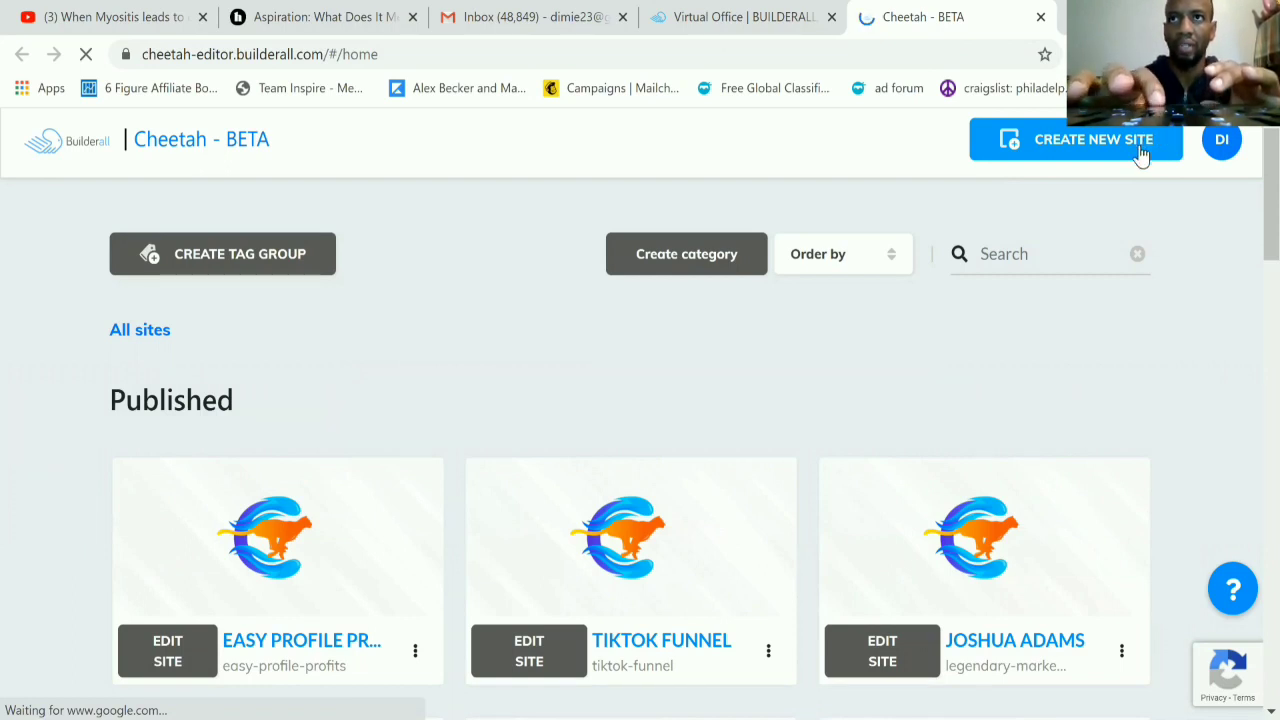
Step: Create a new site from the Blank Template with the title TEST and the description TEST
left_click(1060, 148)
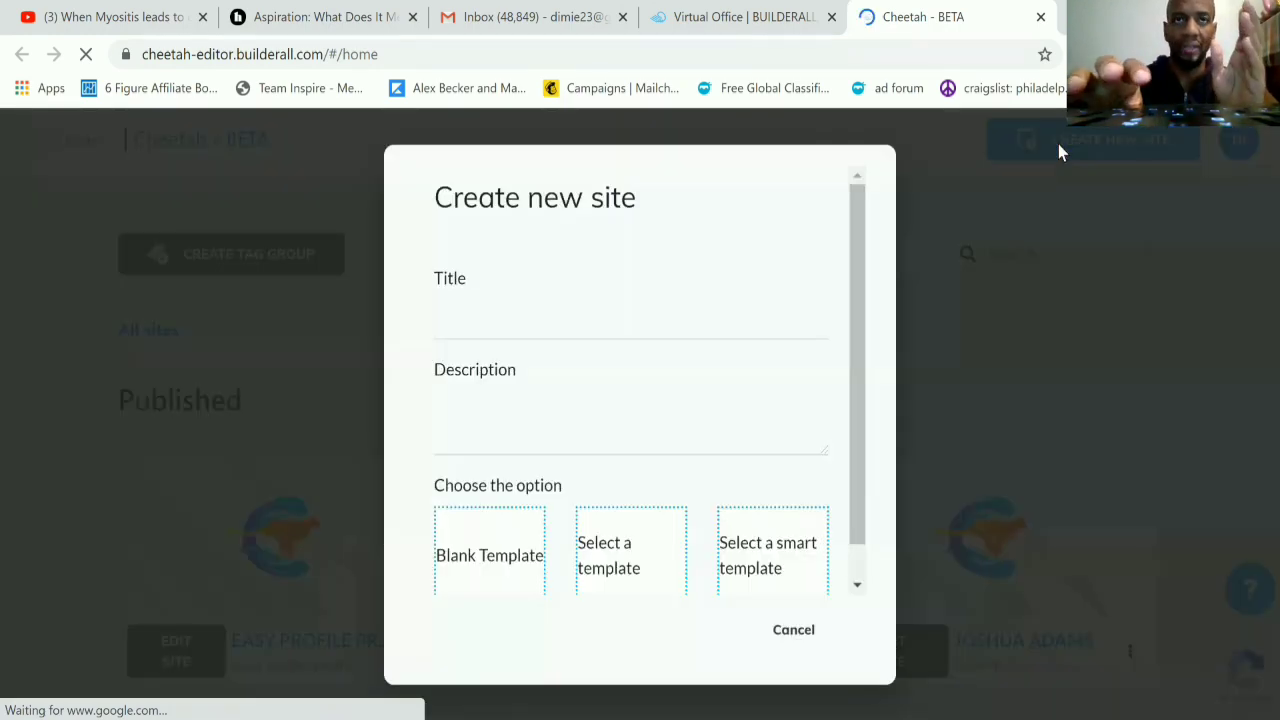
left_click(569, 326)
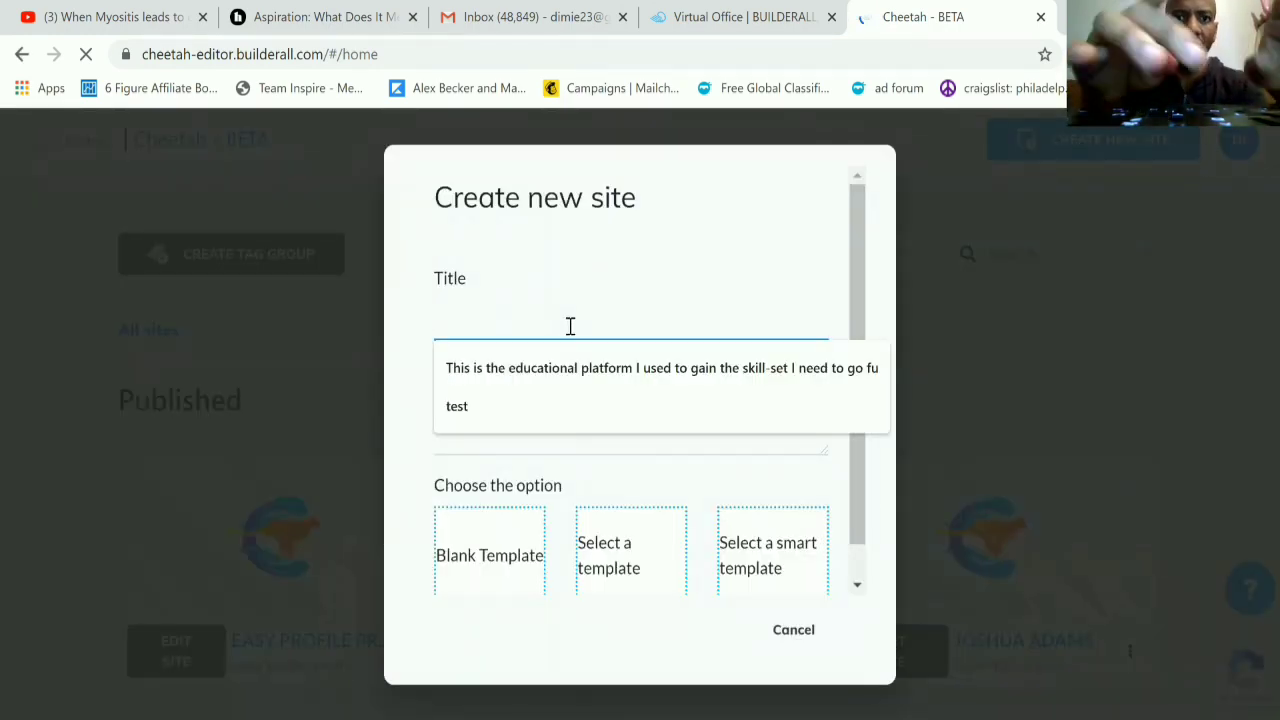
type("TEST")
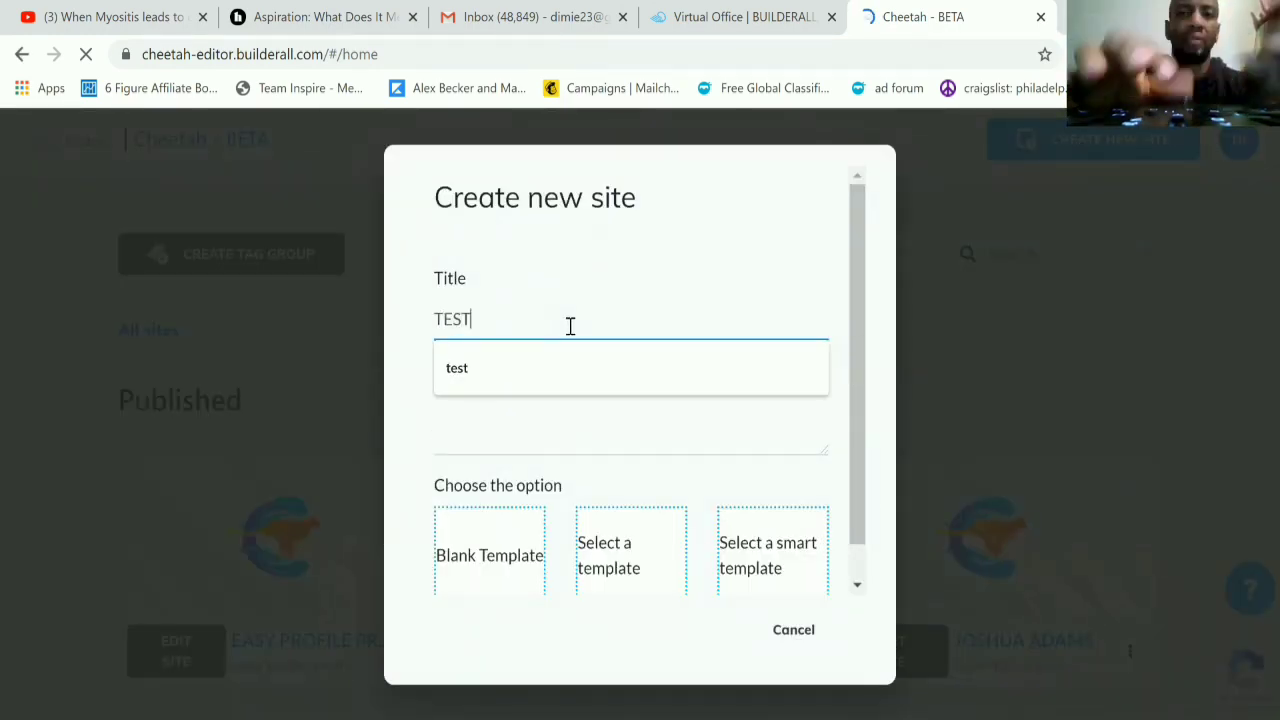
left_click(478, 434)
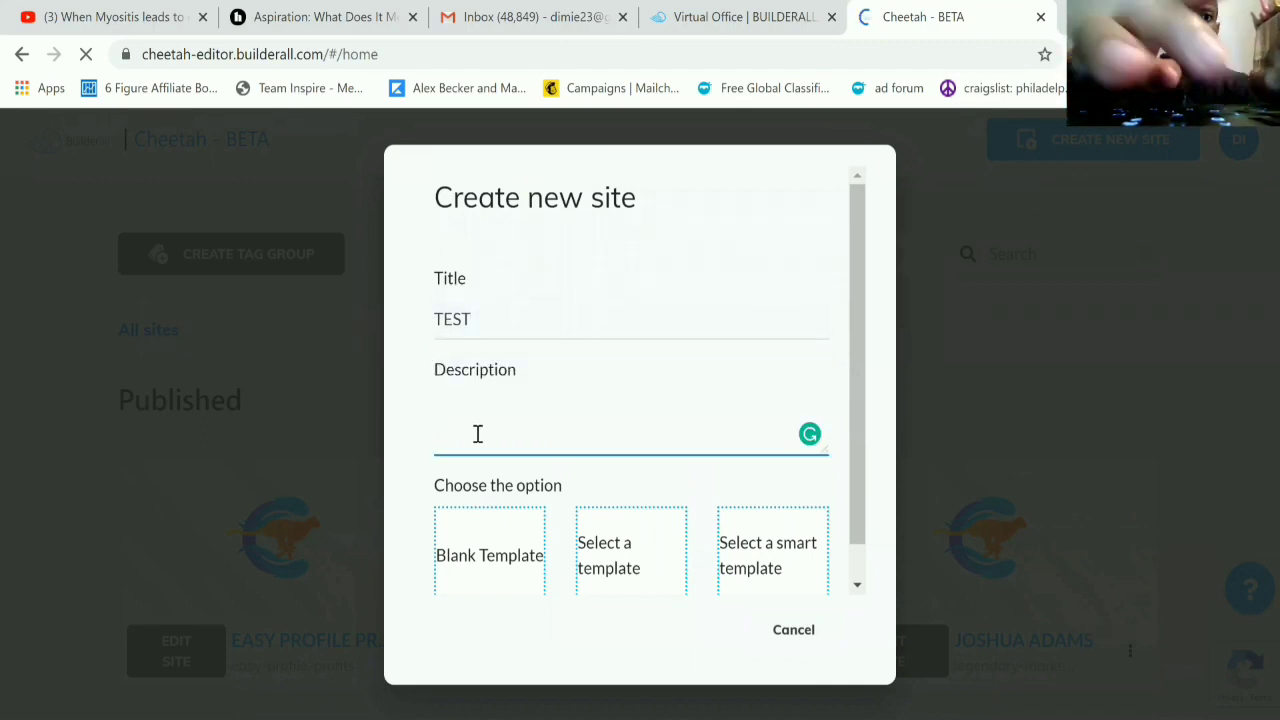
type("TES")
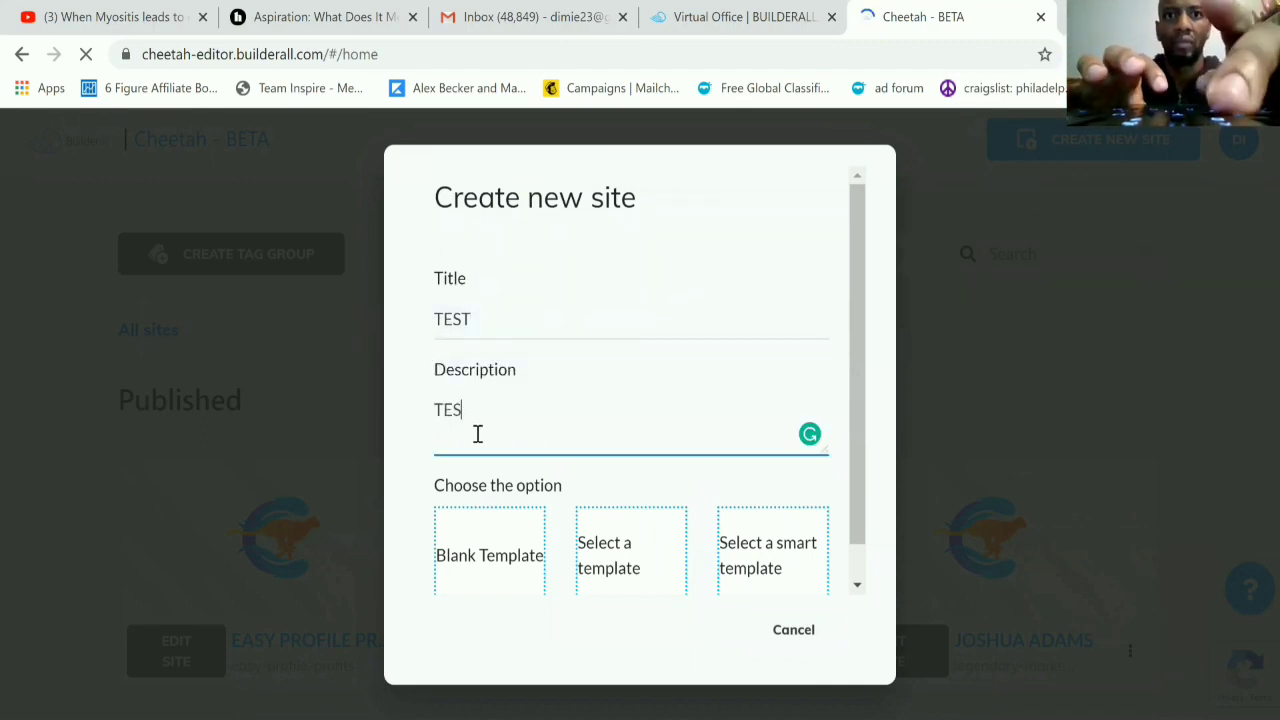
type("T")
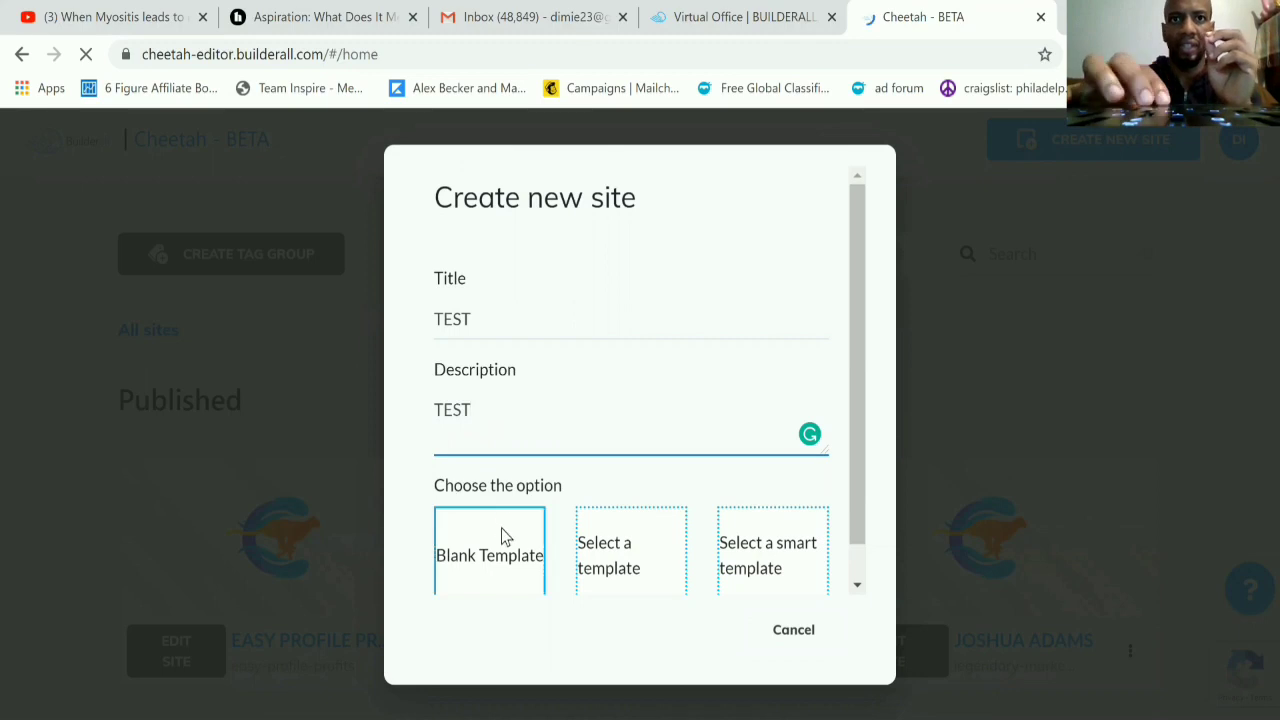
scroll(501, 528, "down", 1)
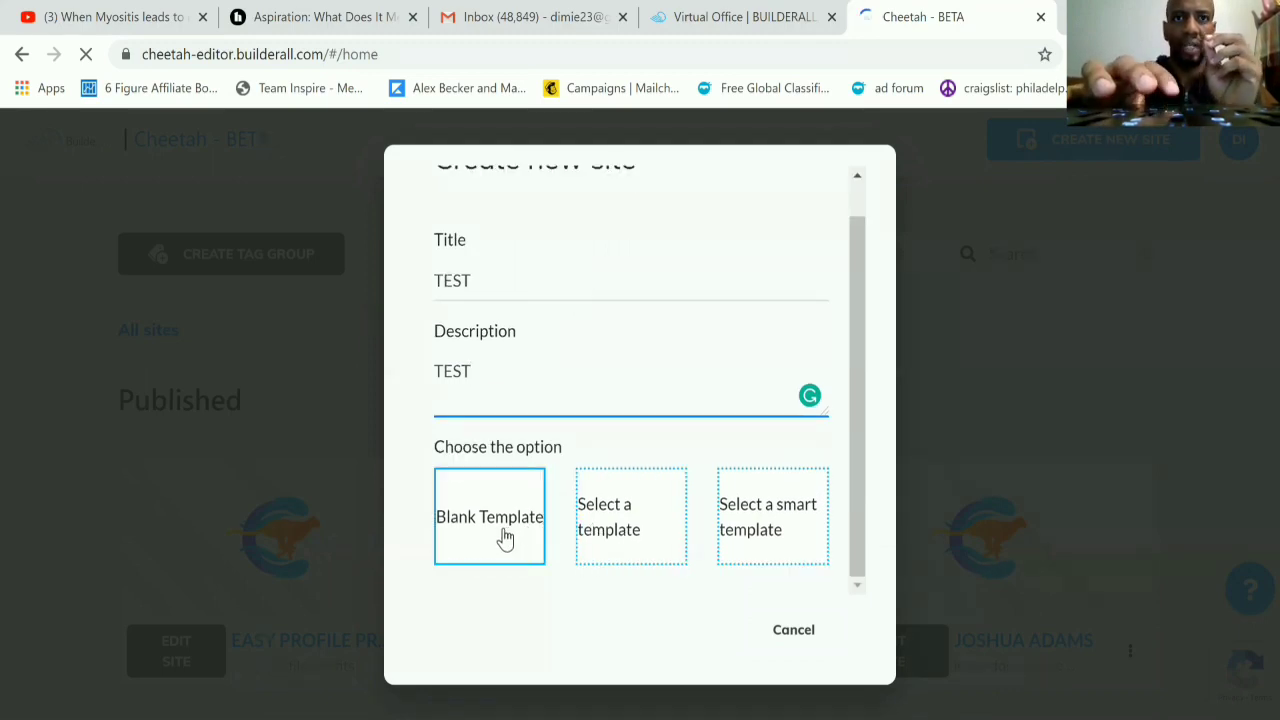
left_click(505, 538)
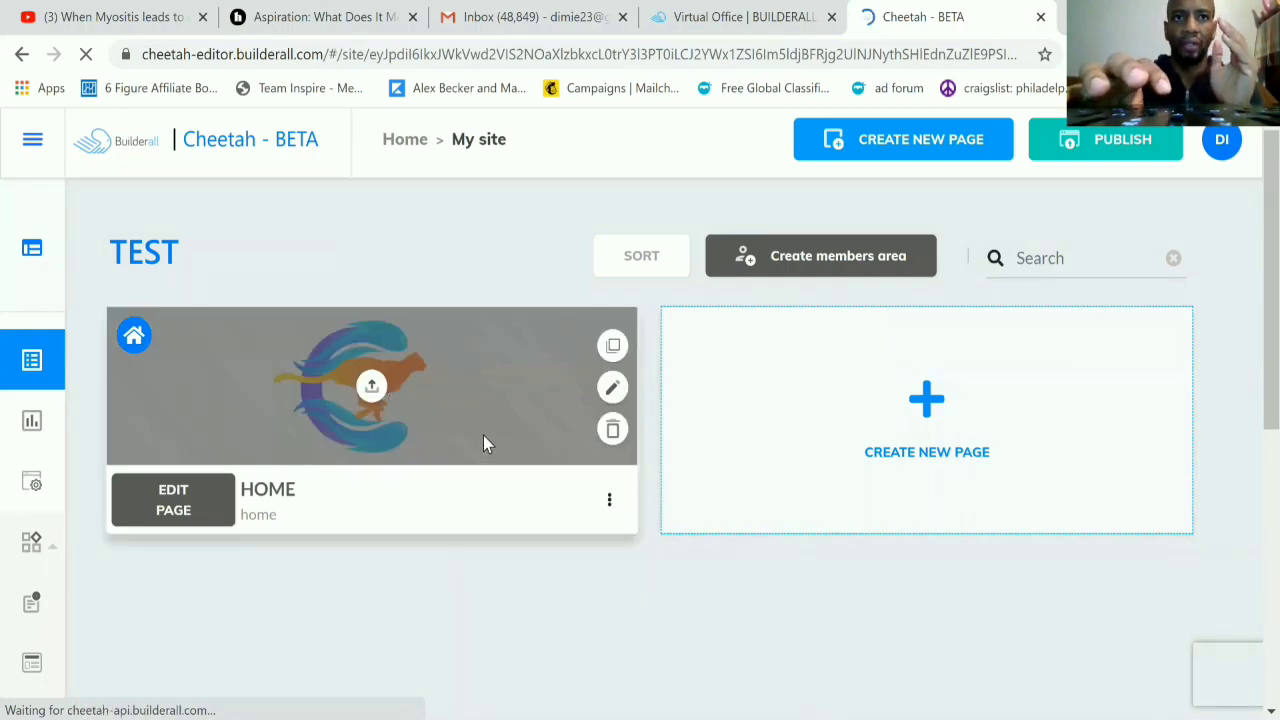
Step: Open the TEST site's Home page for editing, skip the guided tour and expand the editing sidebar
left_click(173, 505)
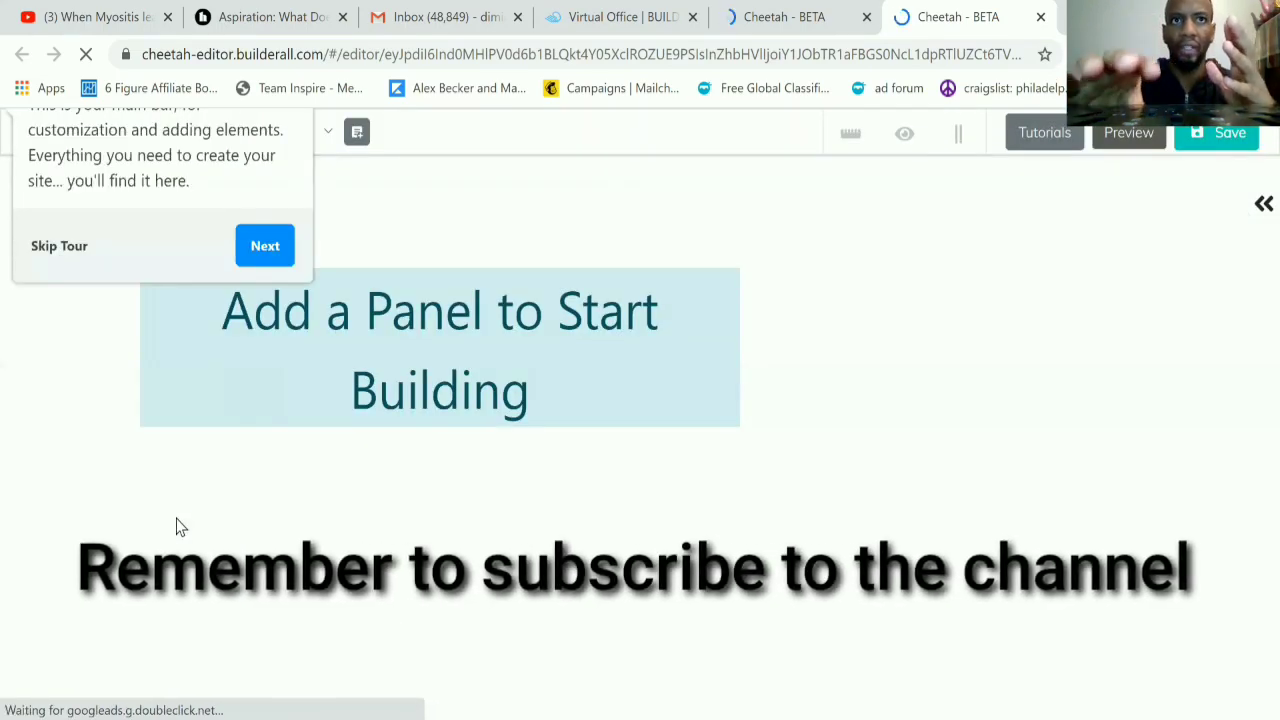
left_click(58, 248)
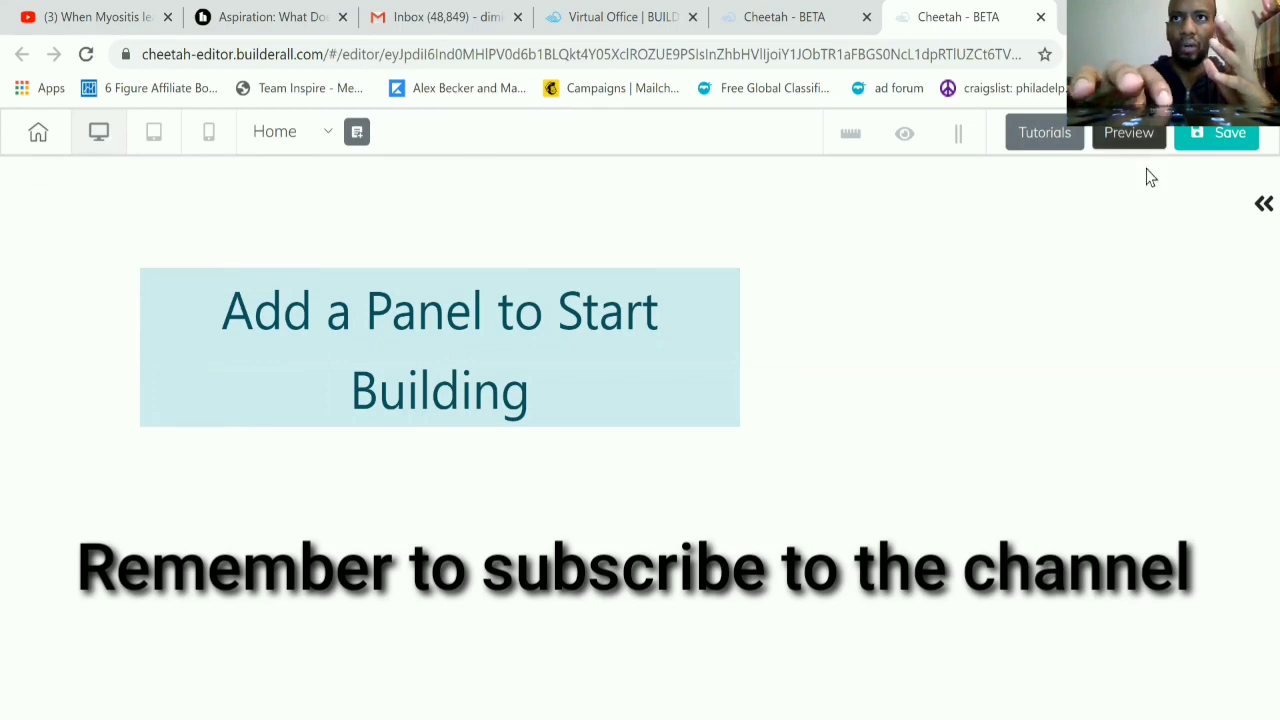
left_click(1260, 207)
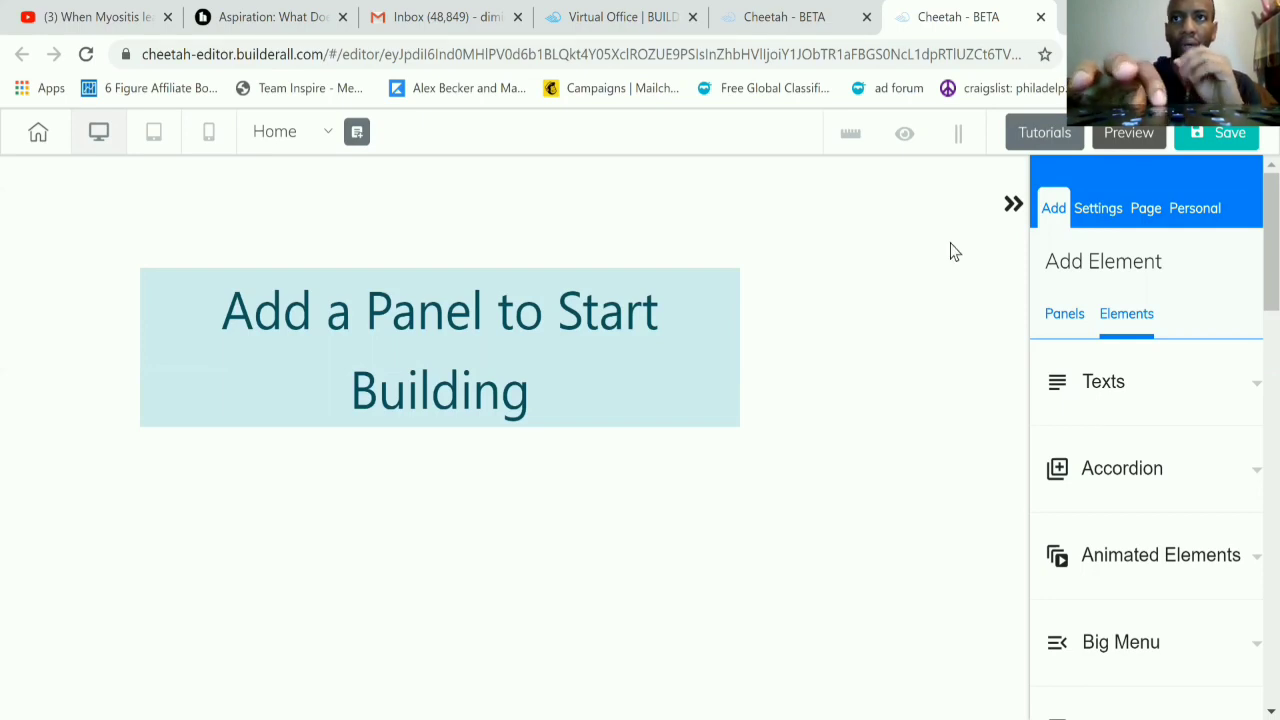
Step: Add a blank panel to the page and delete its placeholder text box
left_click(1063, 316)
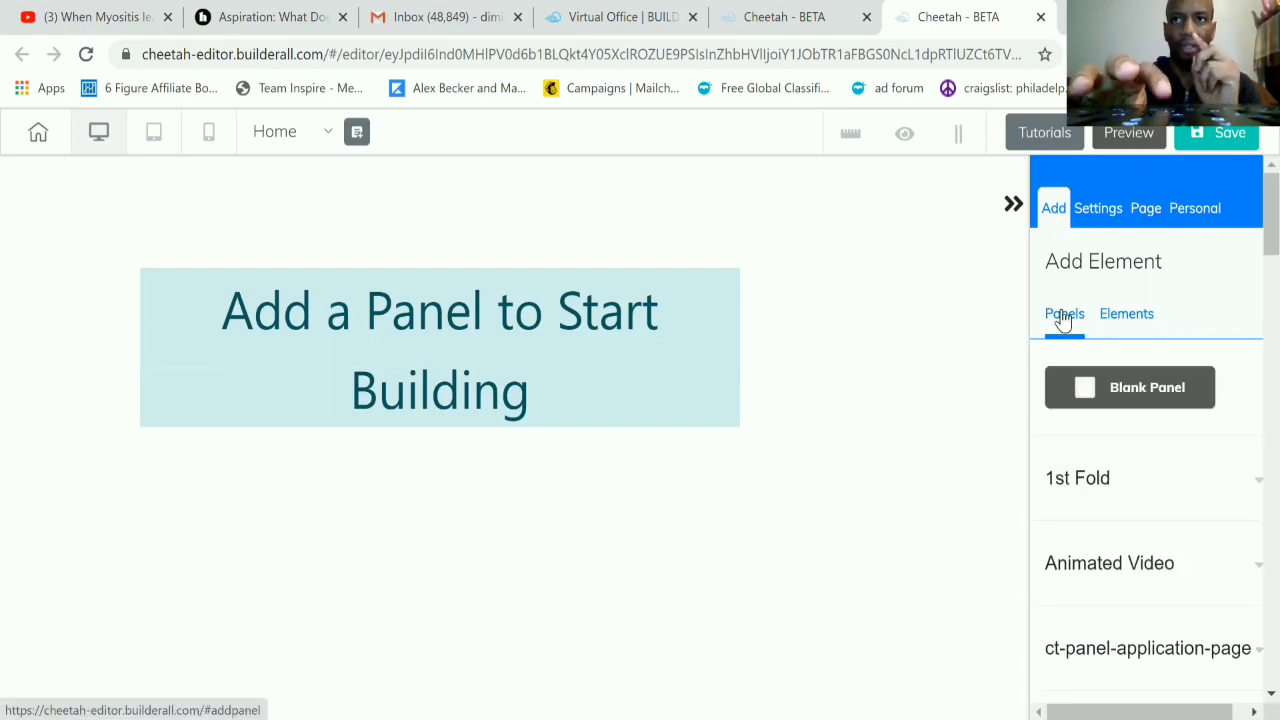
left_click(1112, 399)
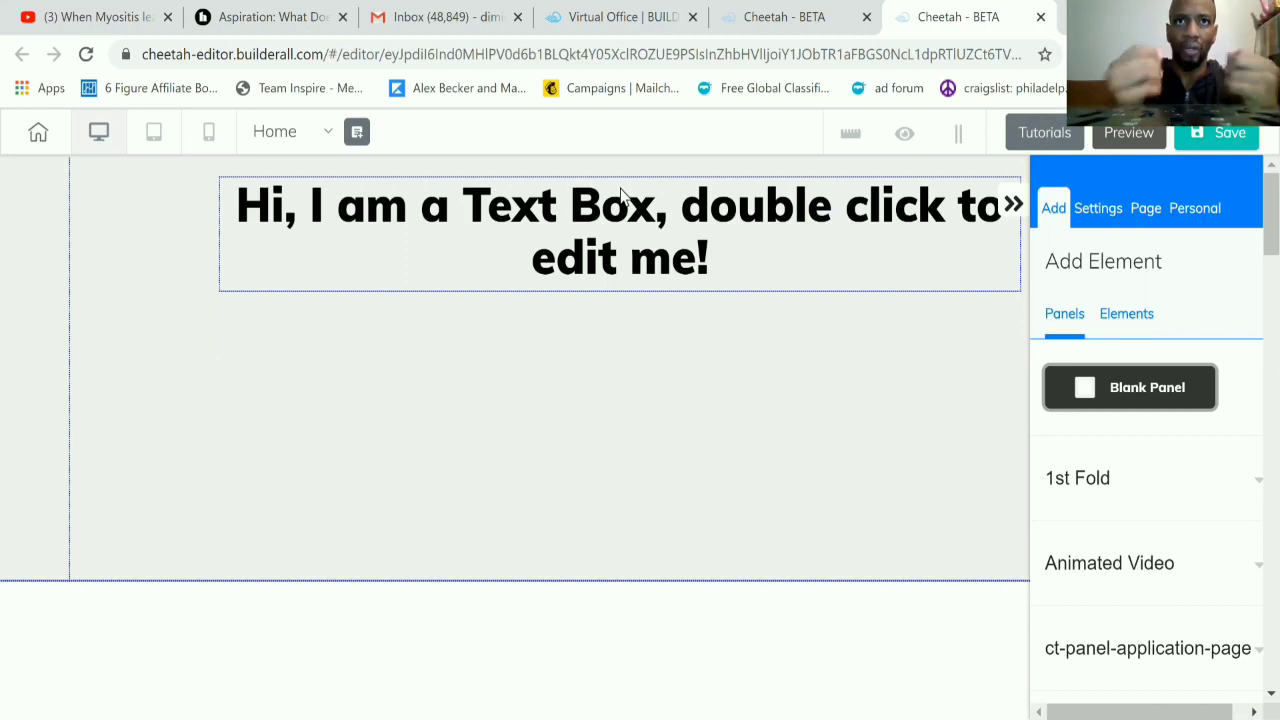
left_click(678, 276)
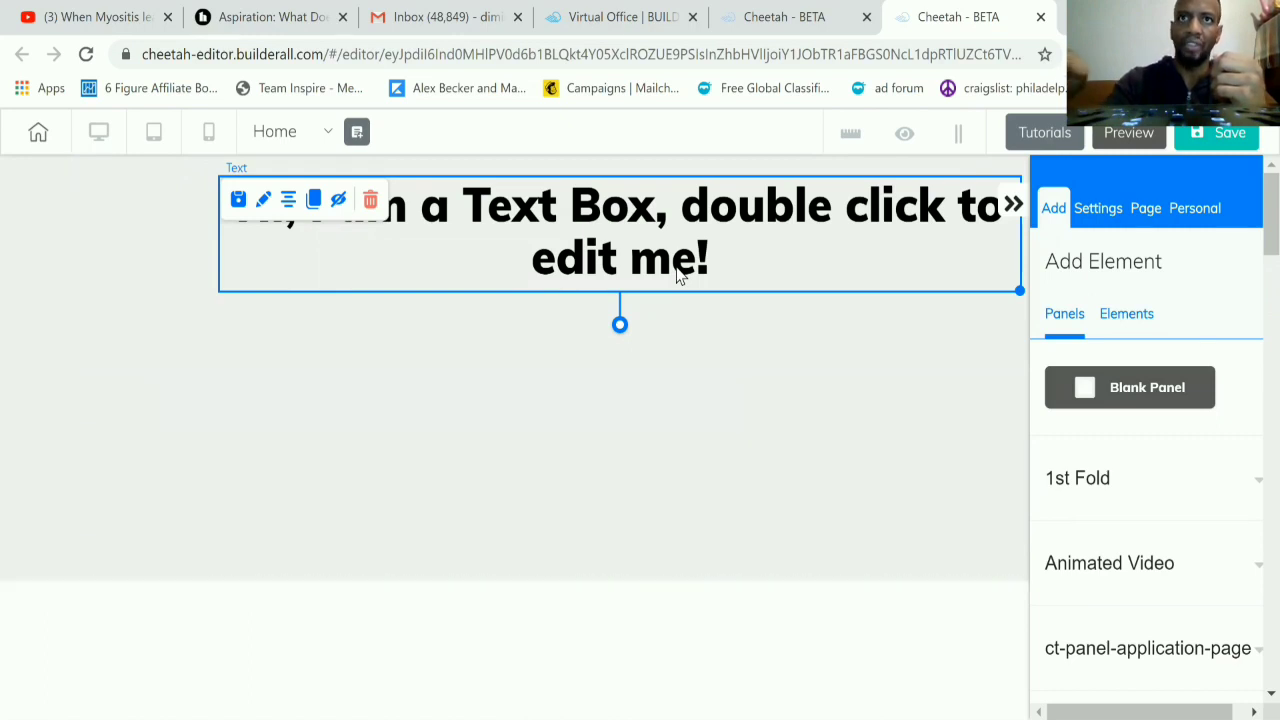
key("Delete")
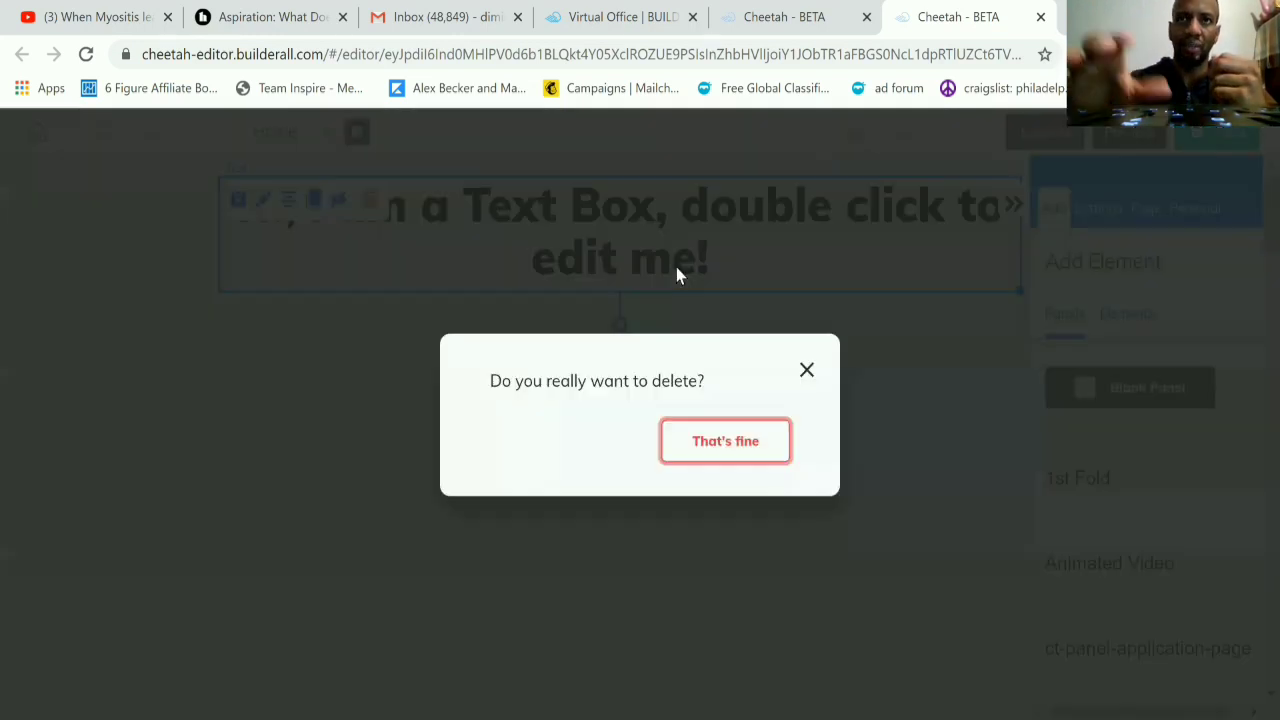
left_click(728, 445)
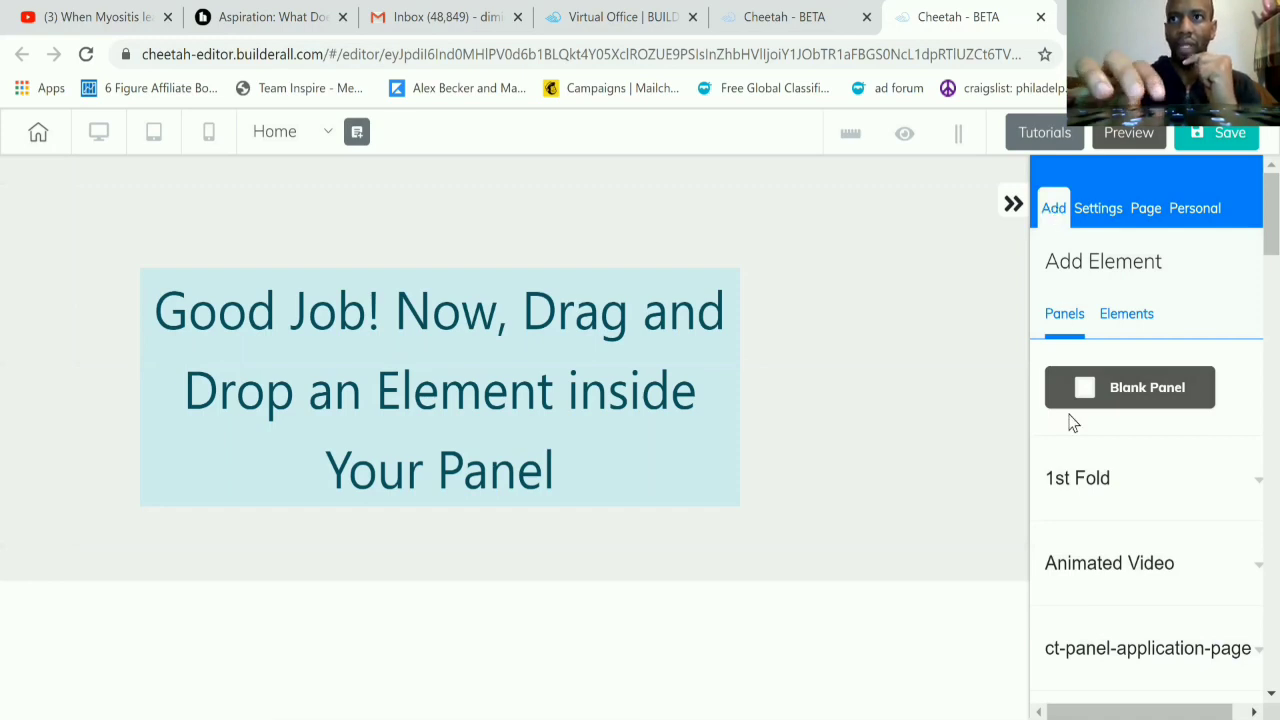
Step: Place a Title H1 text element in the upper part of the blank panel
scroll(1070, 423, "down", 1)
scroll(1068, 420, "up", 1)
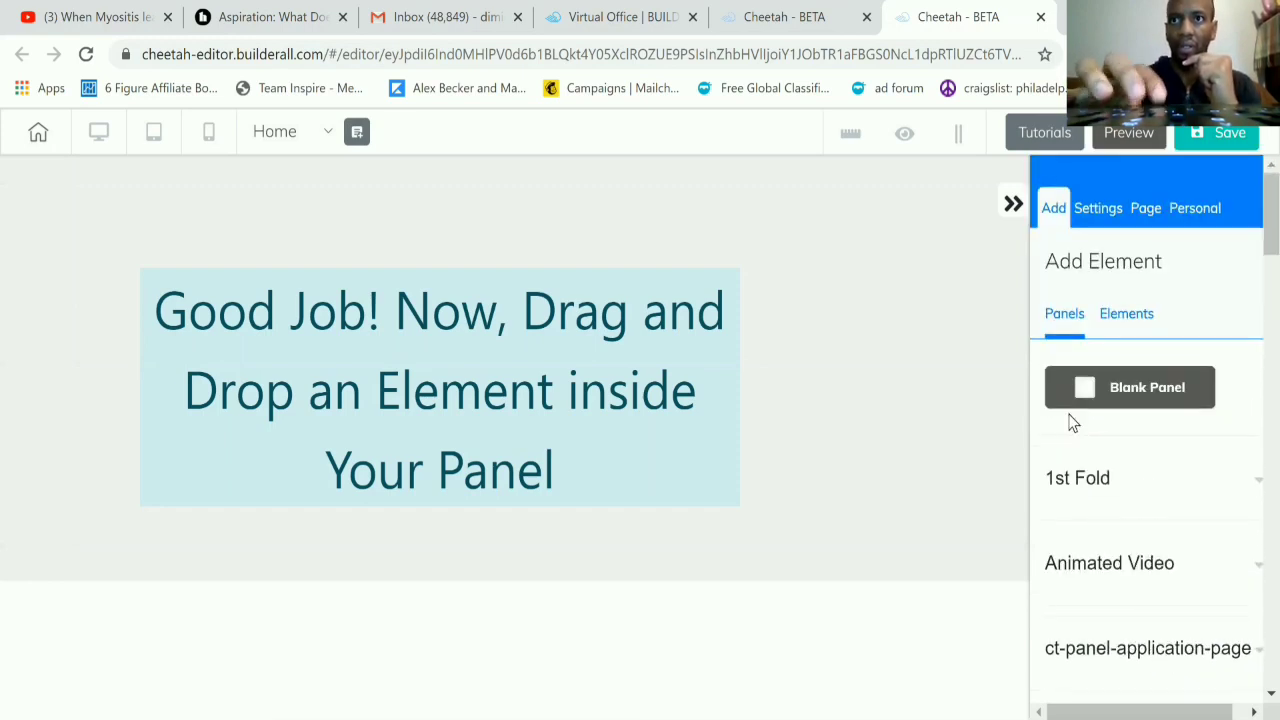
scroll(1070, 421, "down", 2)
scroll(1070, 422, "up", 2)
left_click(1127, 310)
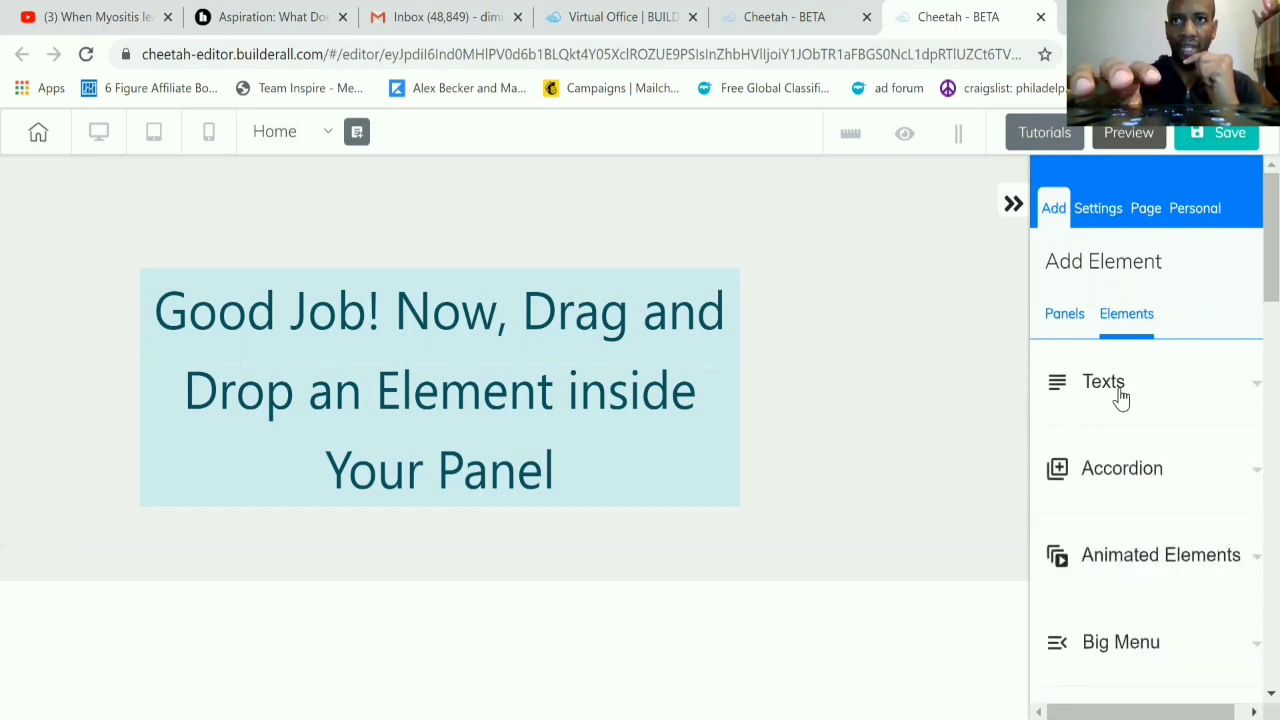
left_click(1120, 398)
scroll(1107, 494, "down", 1)
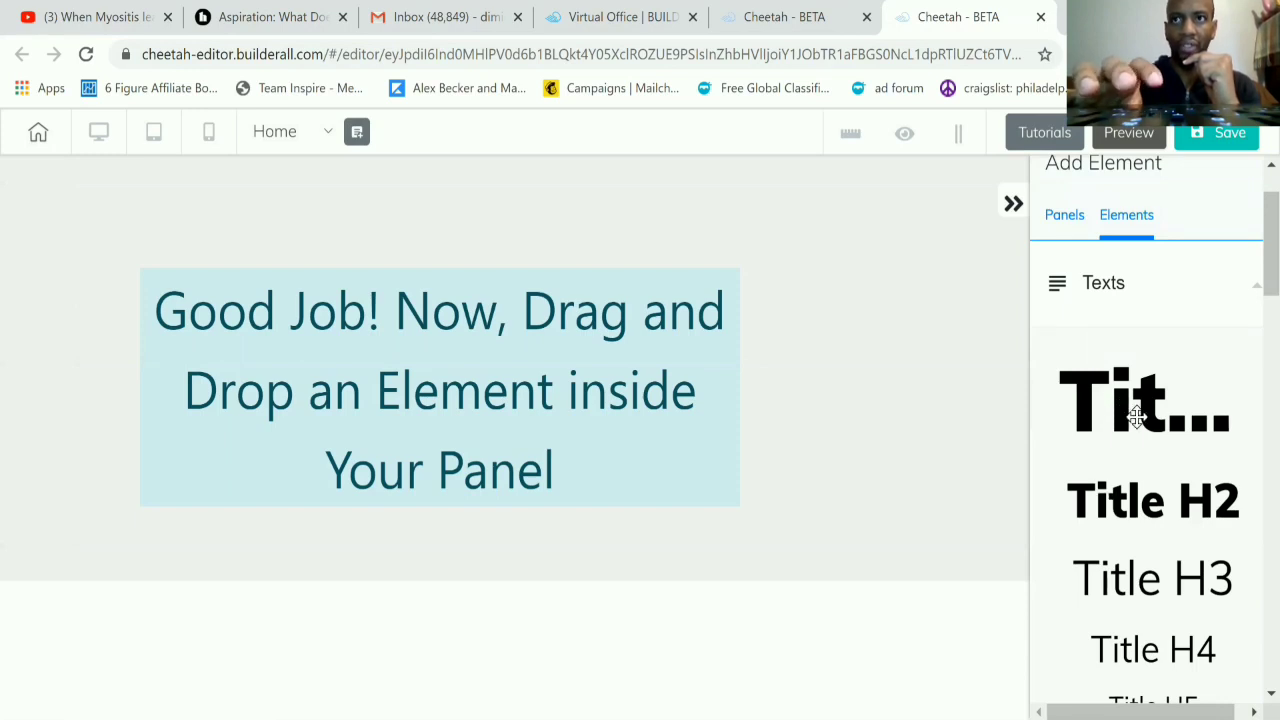
left_click_drag(1137, 418, 557, 277)
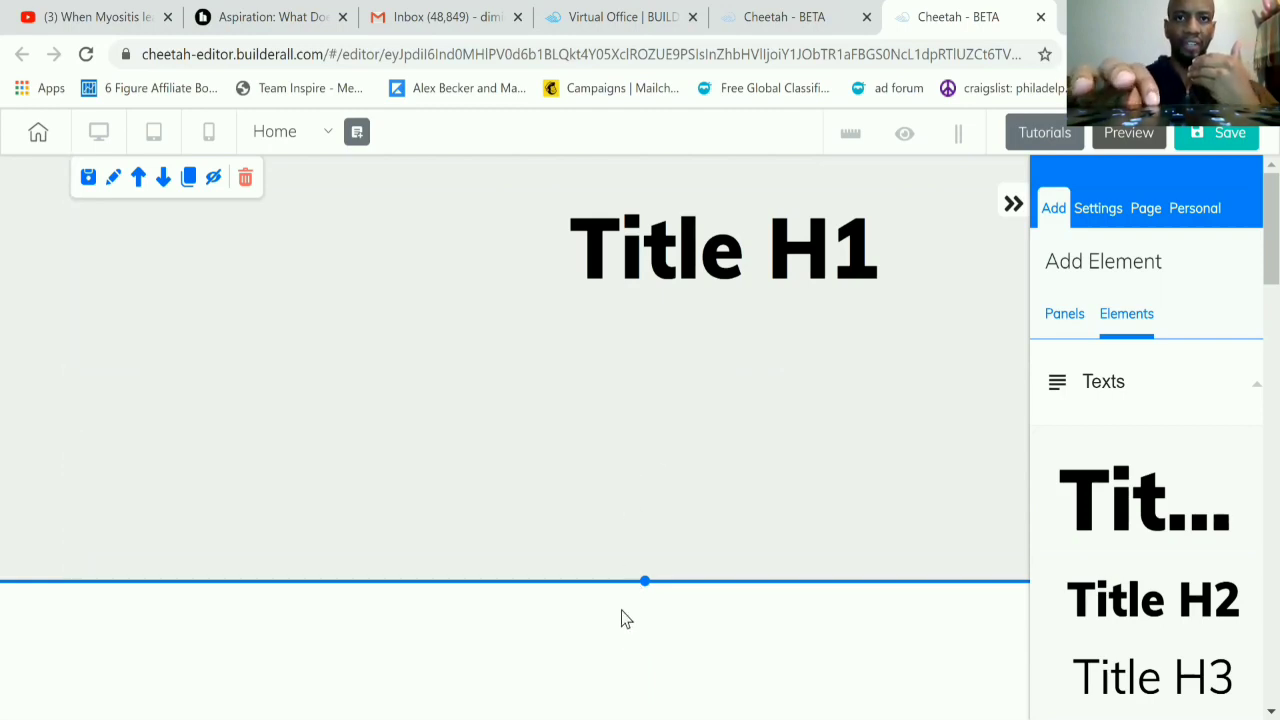
Step: Set the panel's height to 823
left_click(648, 460)
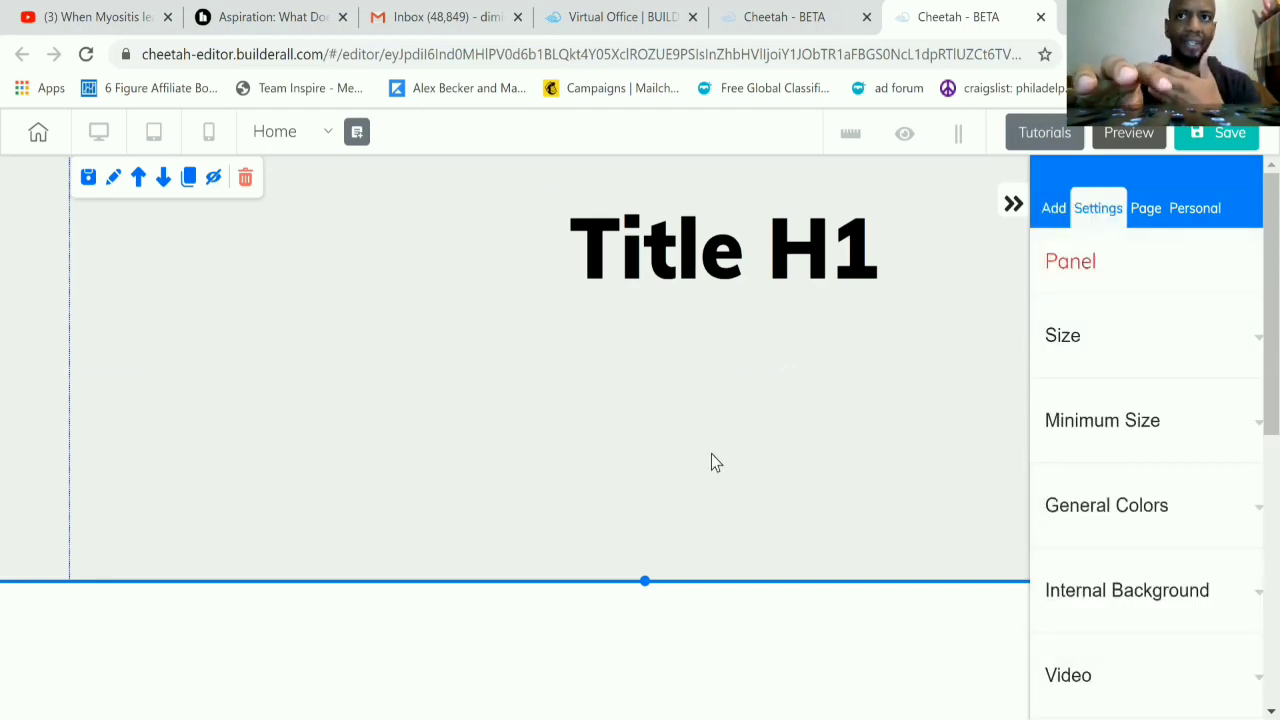
left_click(1102, 348)
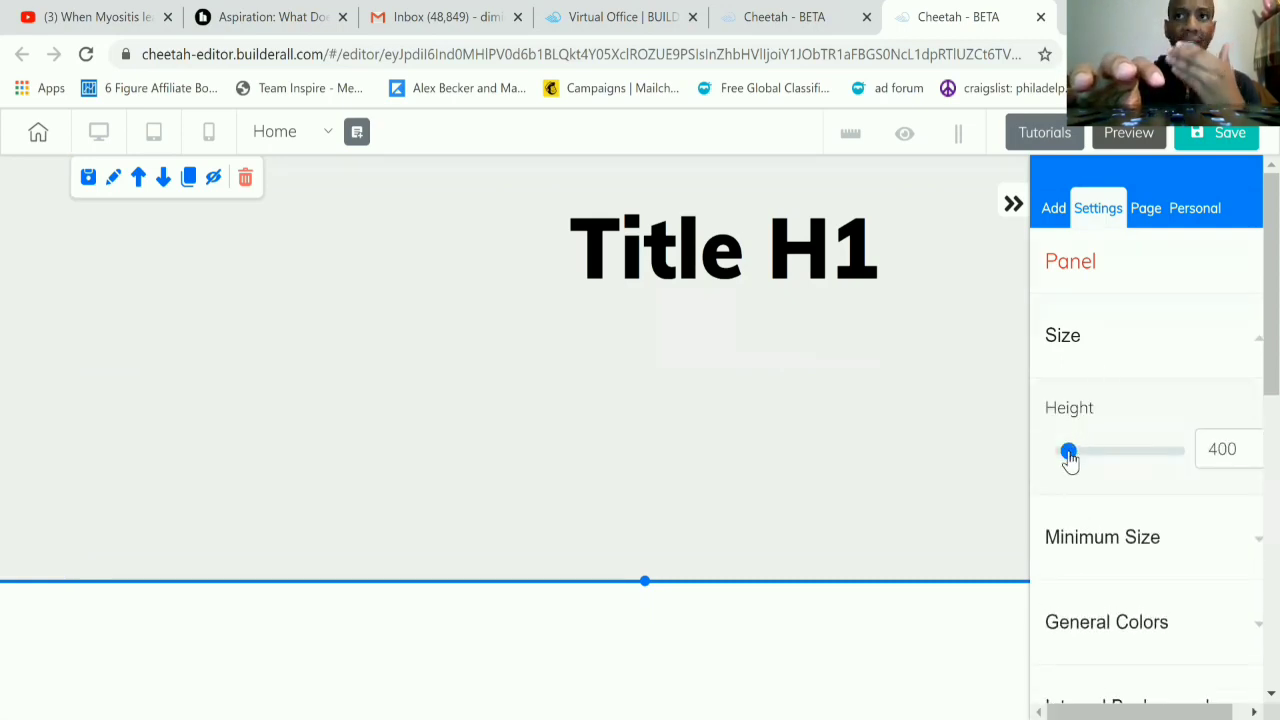
left_click_drag(1069, 457, 1075, 457)
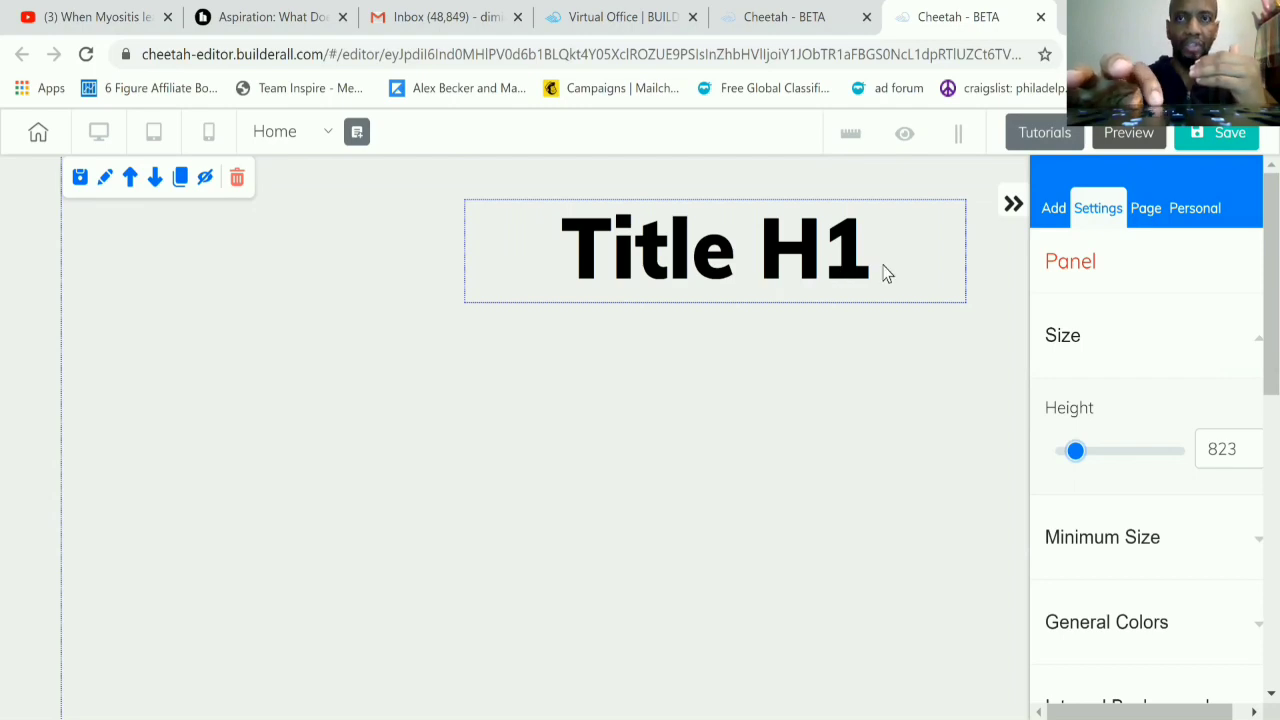
Step: Move the Title H1 text element further left and slightly down within the panel
left_click(771, 257)
left_click_drag(771, 257, 651, 267)
left_click(953, 315)
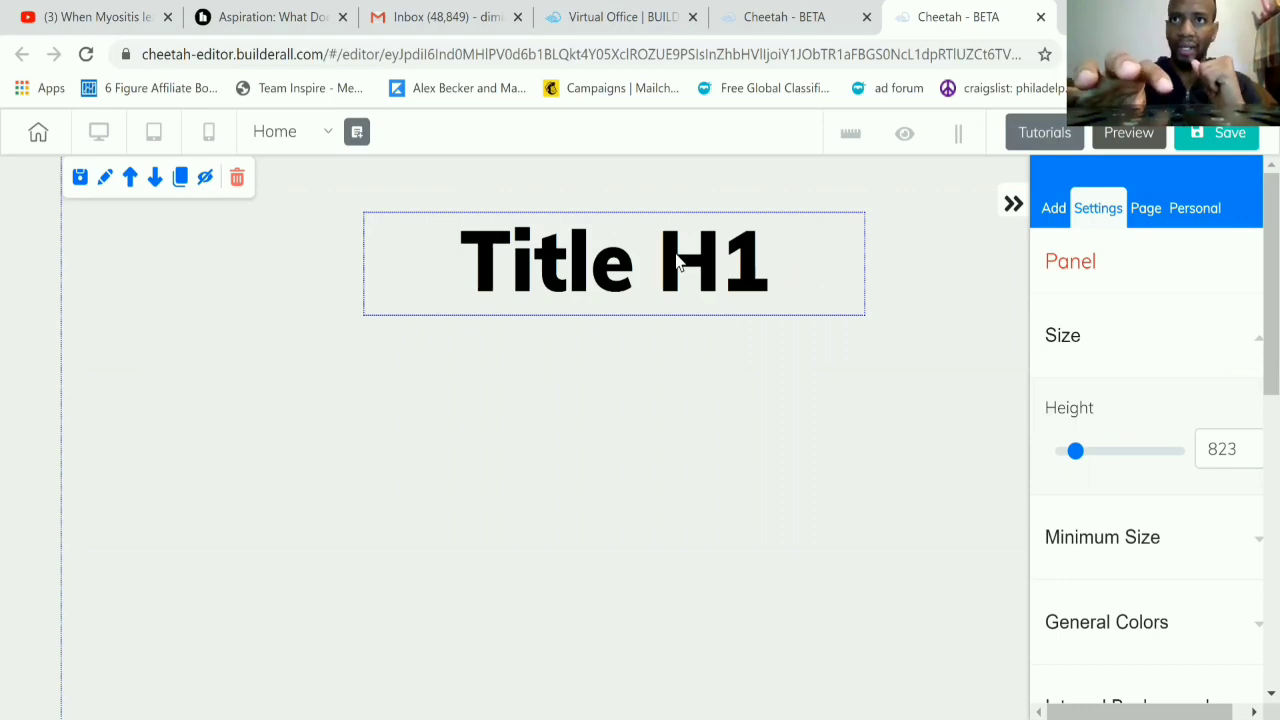
Step: Place a Title H4 text element in the panel below the Title H1
left_click(1052, 210)
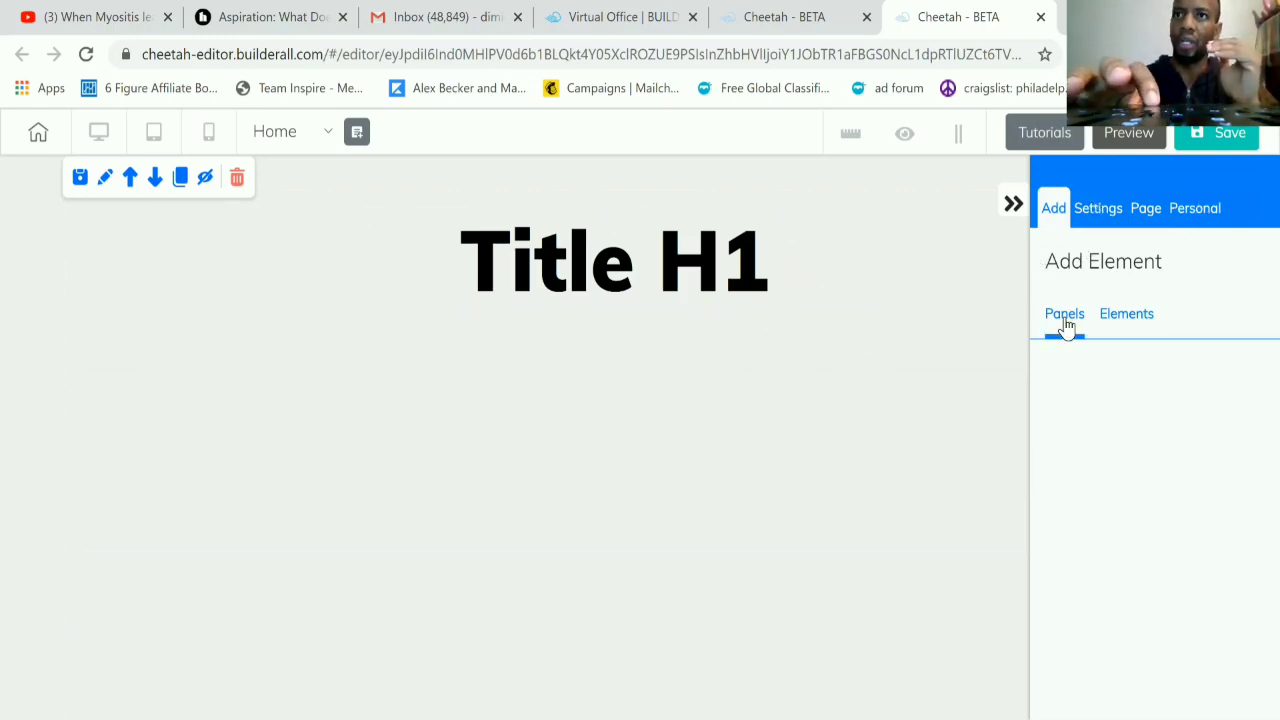
left_click(1116, 313)
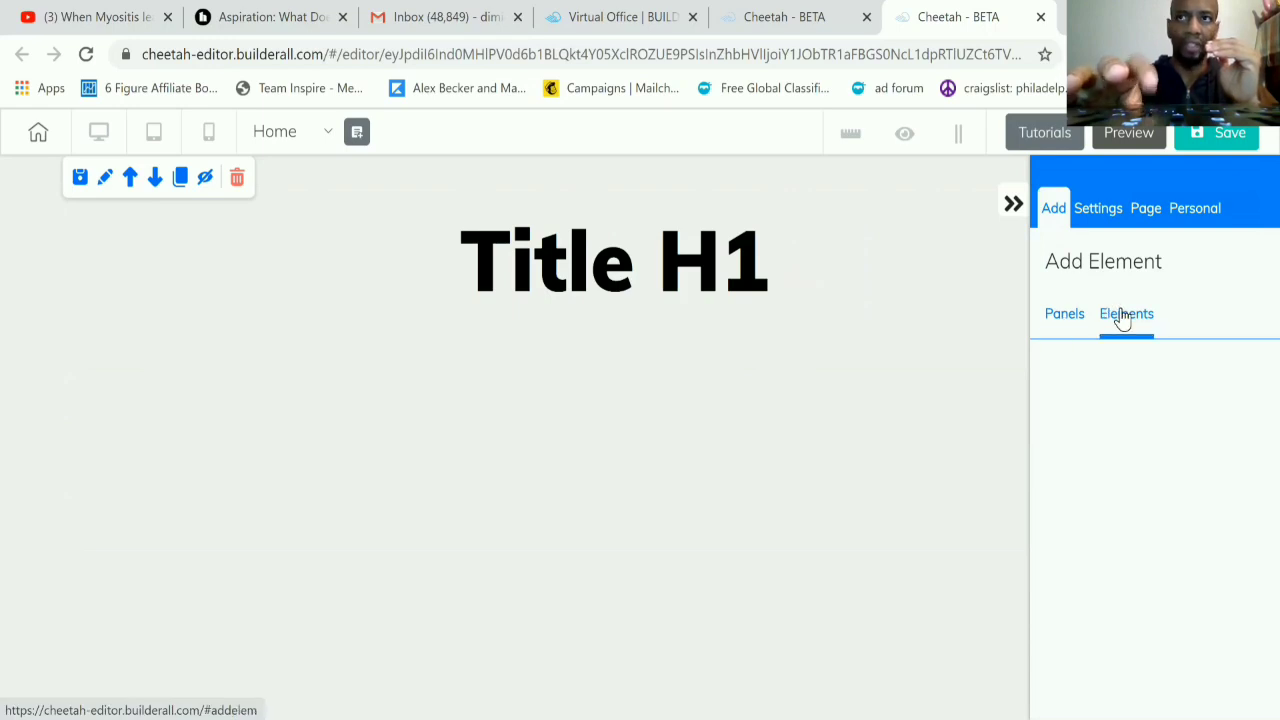
scroll(1115, 460, "down", 3)
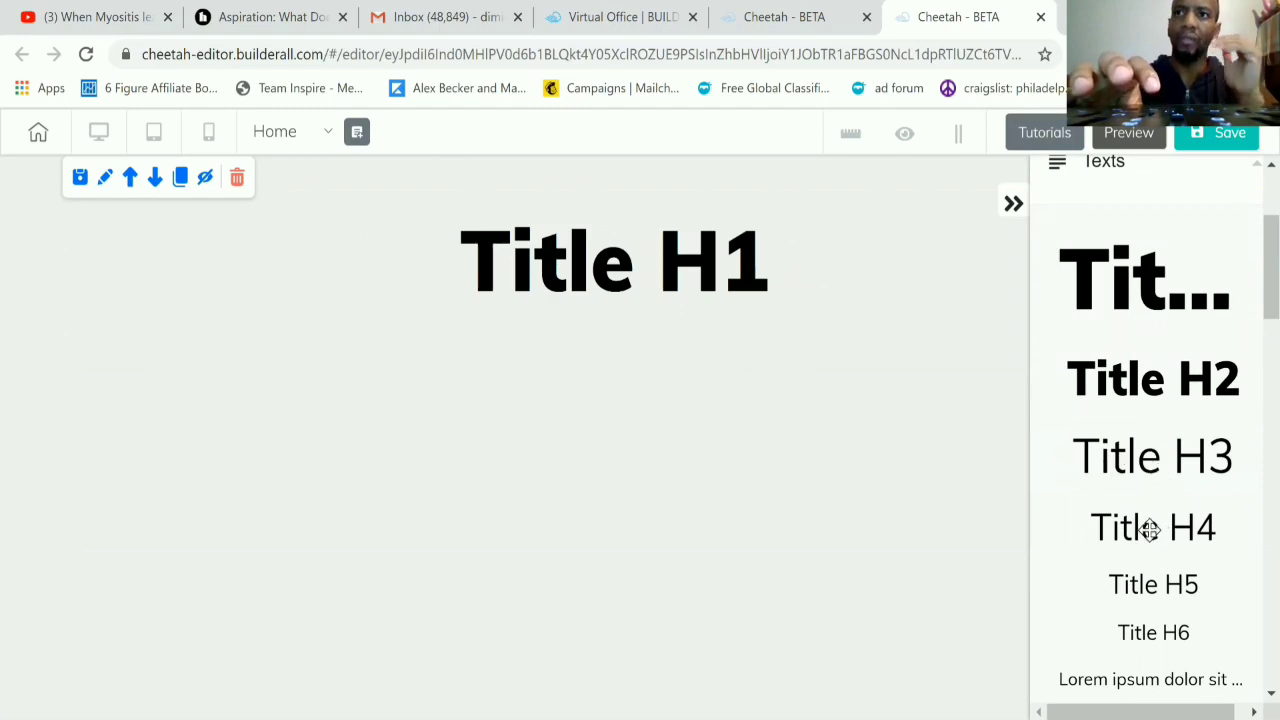
left_click_drag(1150, 530, 596, 420)
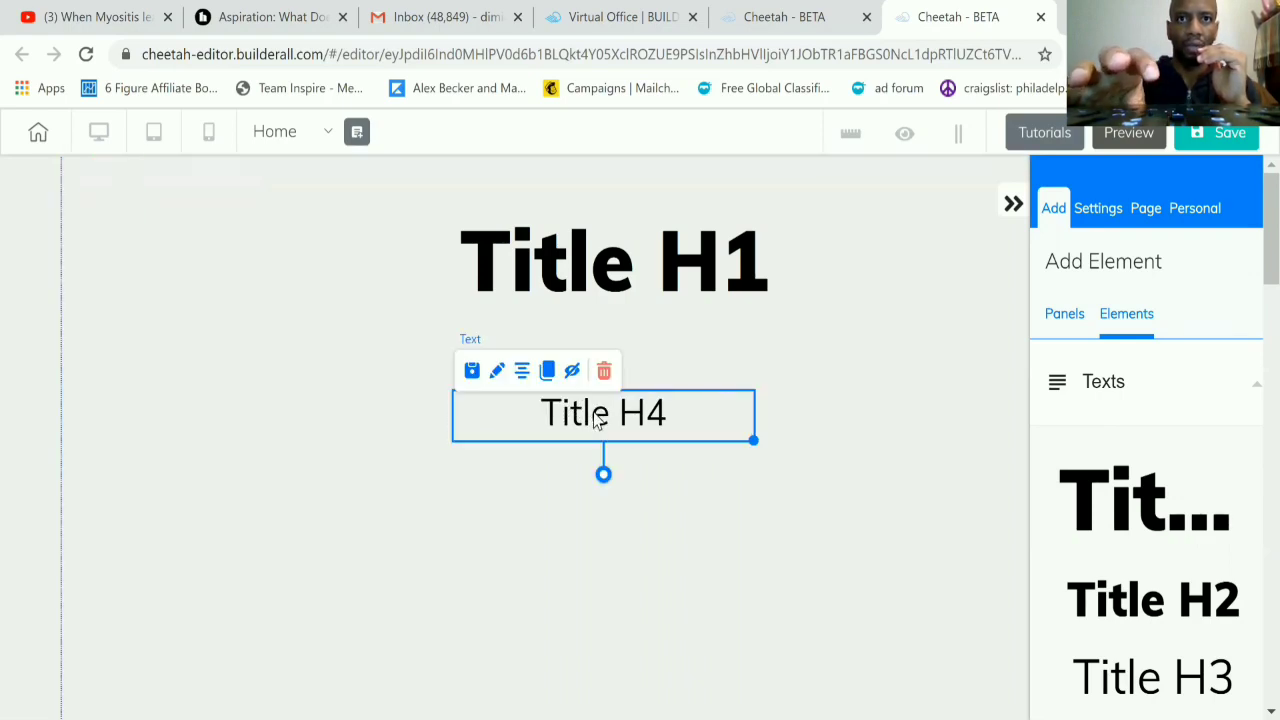
Step: Center the Title H1 and Title H4 text elements horizontally in the panel
left_click(735, 277)
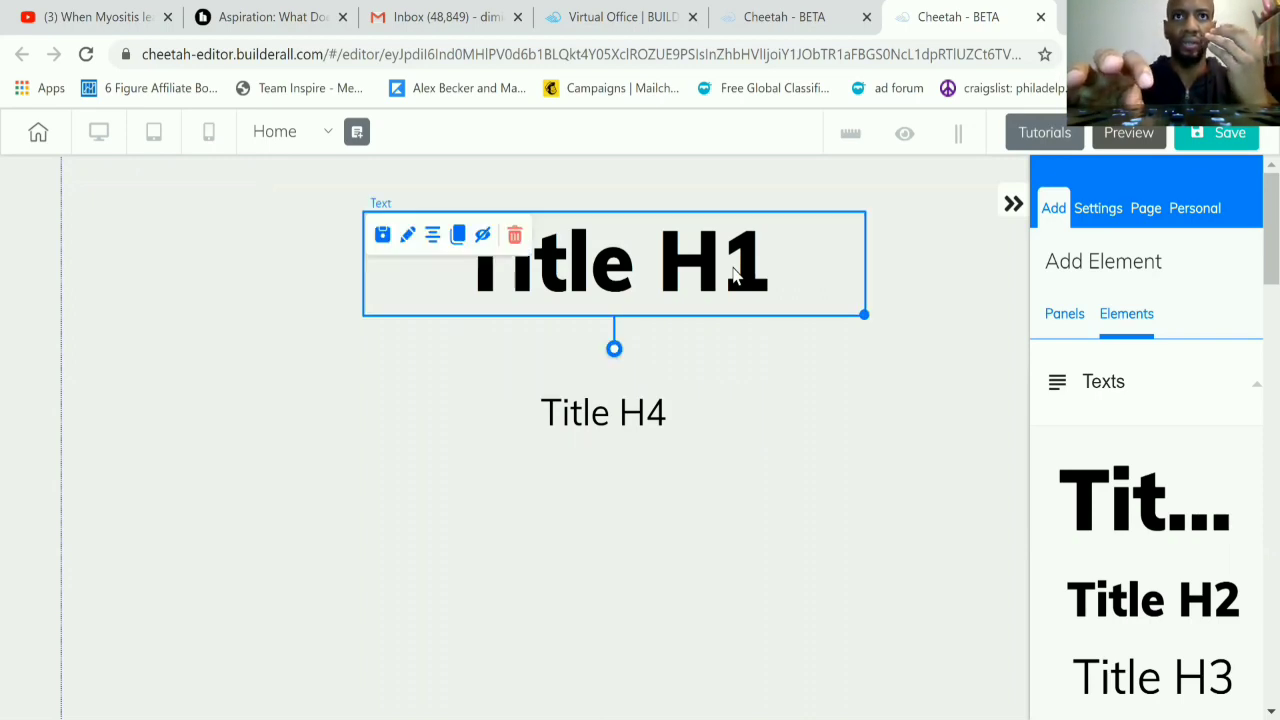
left_click(432, 240)
left_click(590, 414)
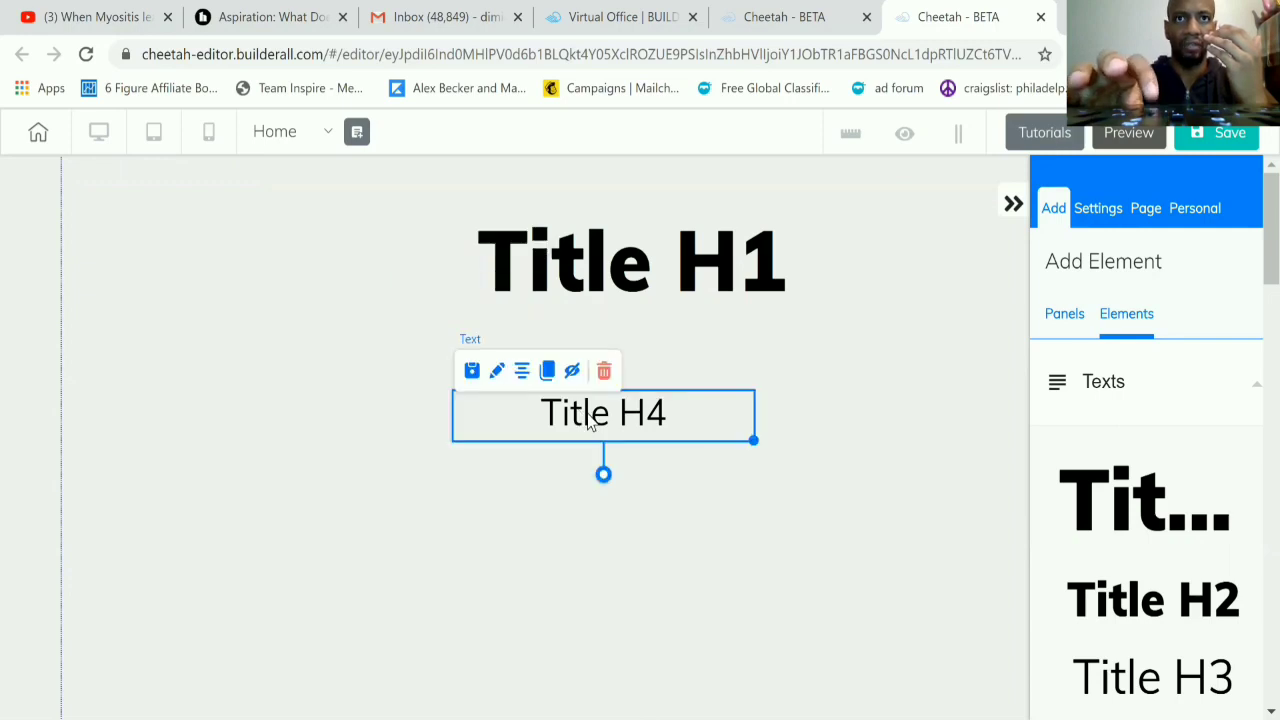
left_click(522, 378)
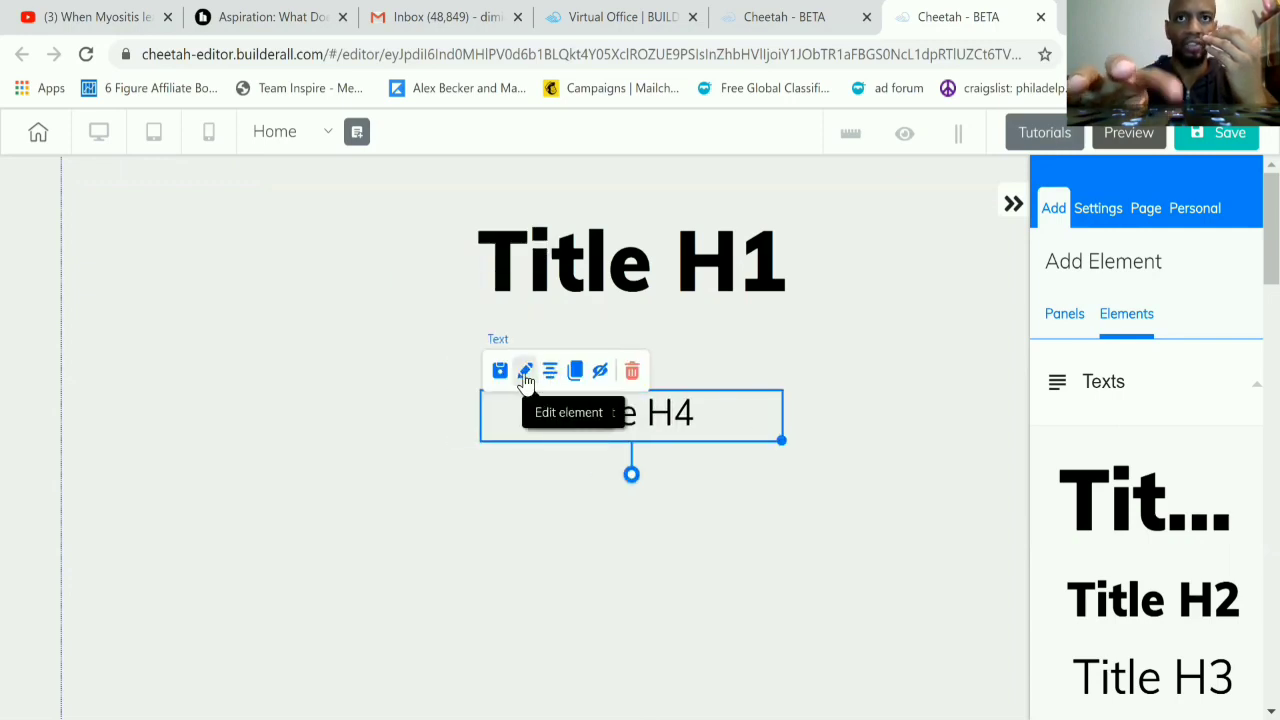
left_click(981, 472)
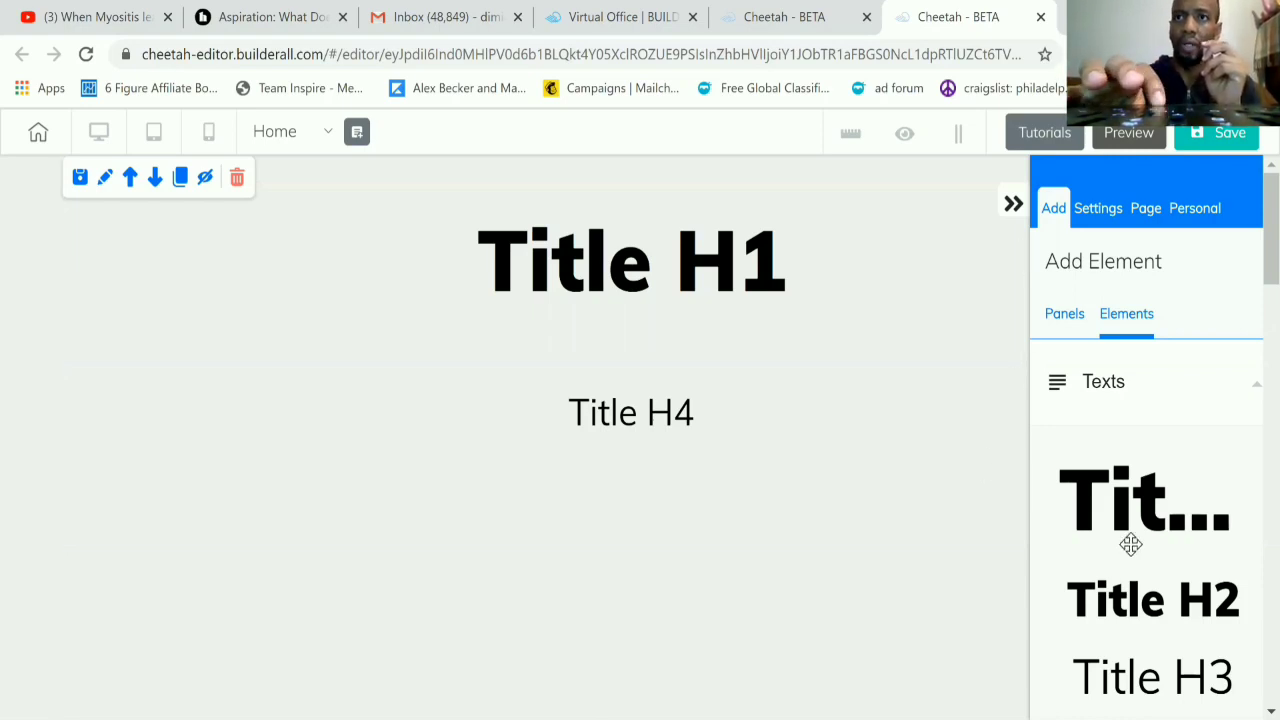
Step: Place a white box element with a soft shadow in the panel below the Title H4
scroll(1117, 451, "down", 5)
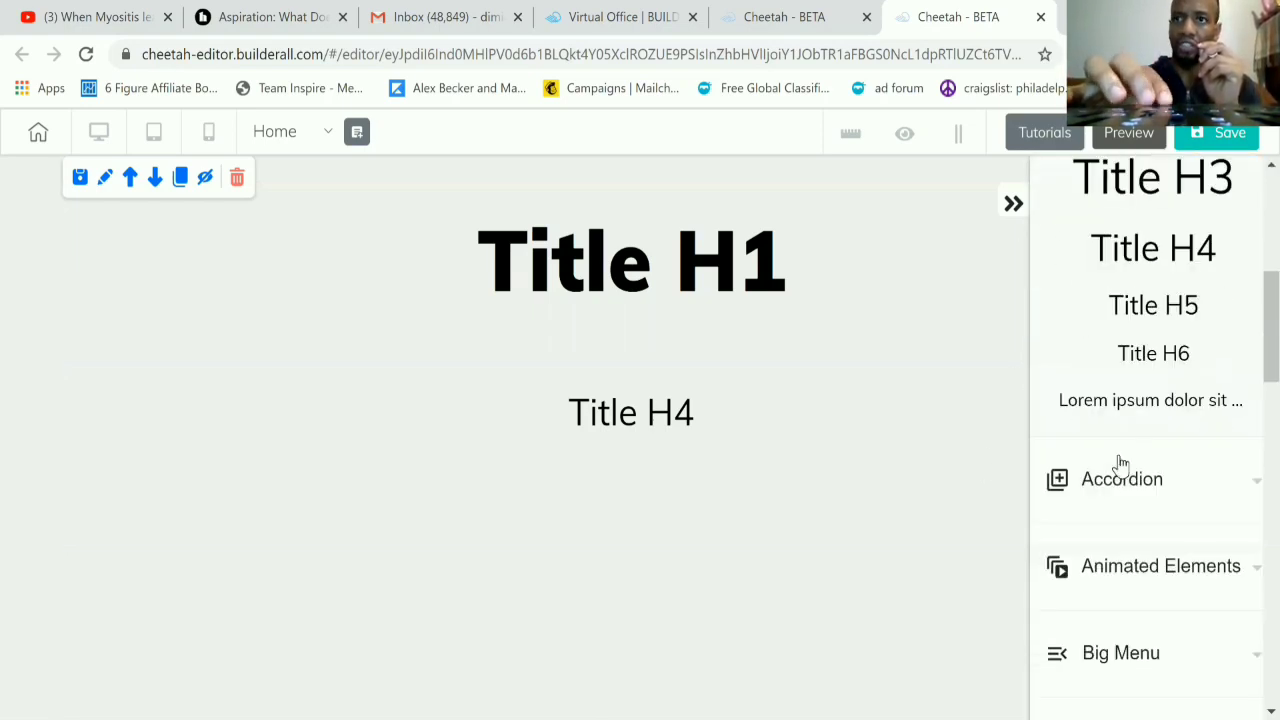
scroll(1120, 463, "down", 1)
scroll(1120, 463, "up", 2)
scroll(1120, 465, "down", 6)
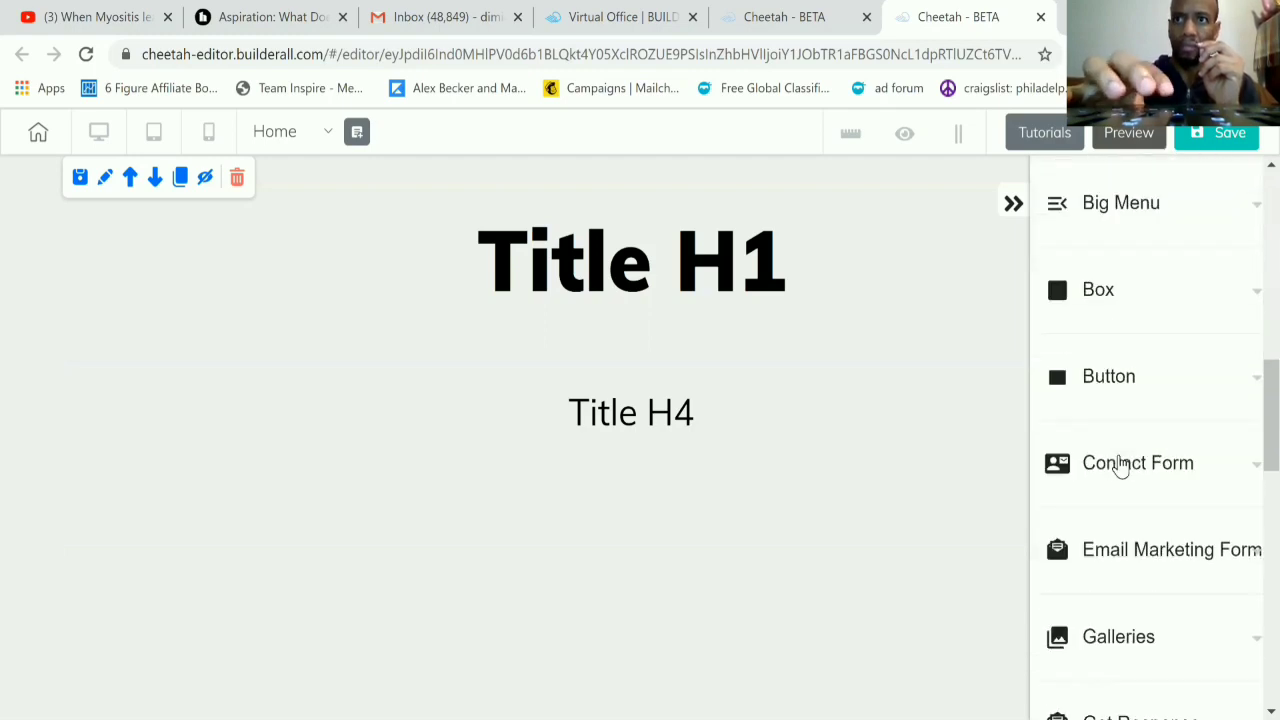
scroll(1120, 465, "down", 1)
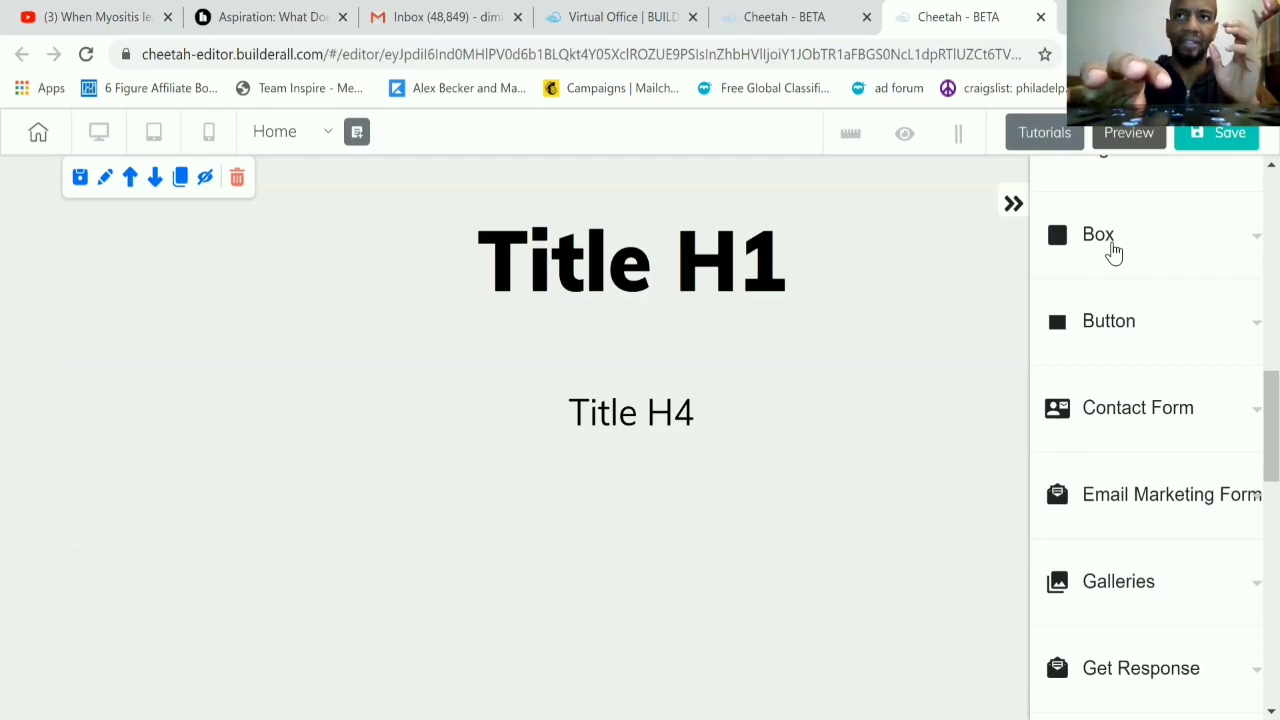
scroll(1113, 250, "down", 1)
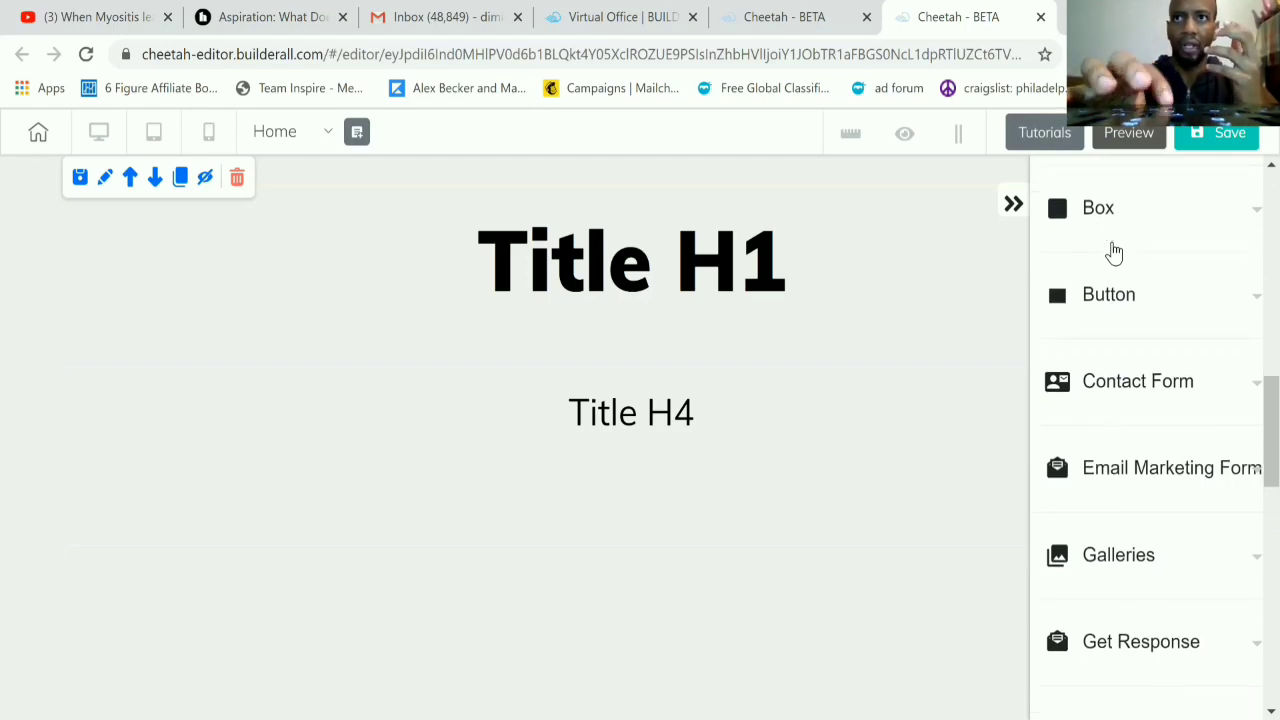
left_click(1110, 236)
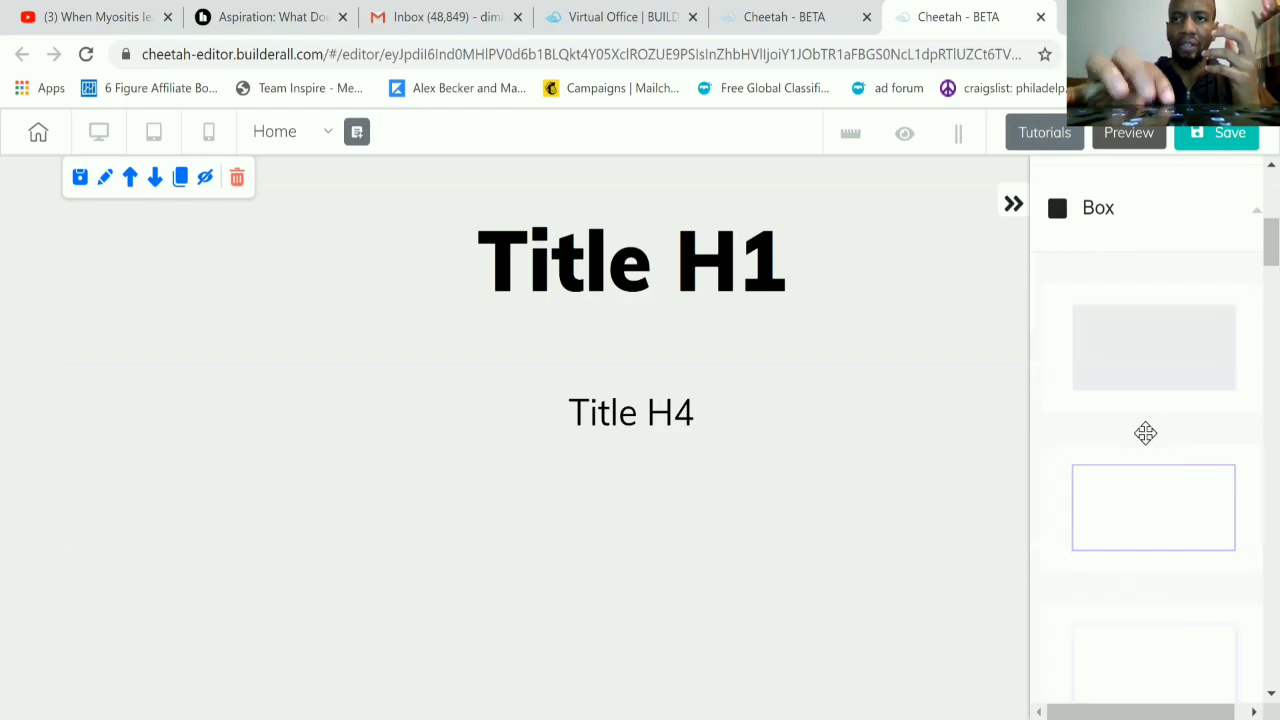
scroll(1146, 434, "down", 5)
scroll(1145, 432, "down", 1)
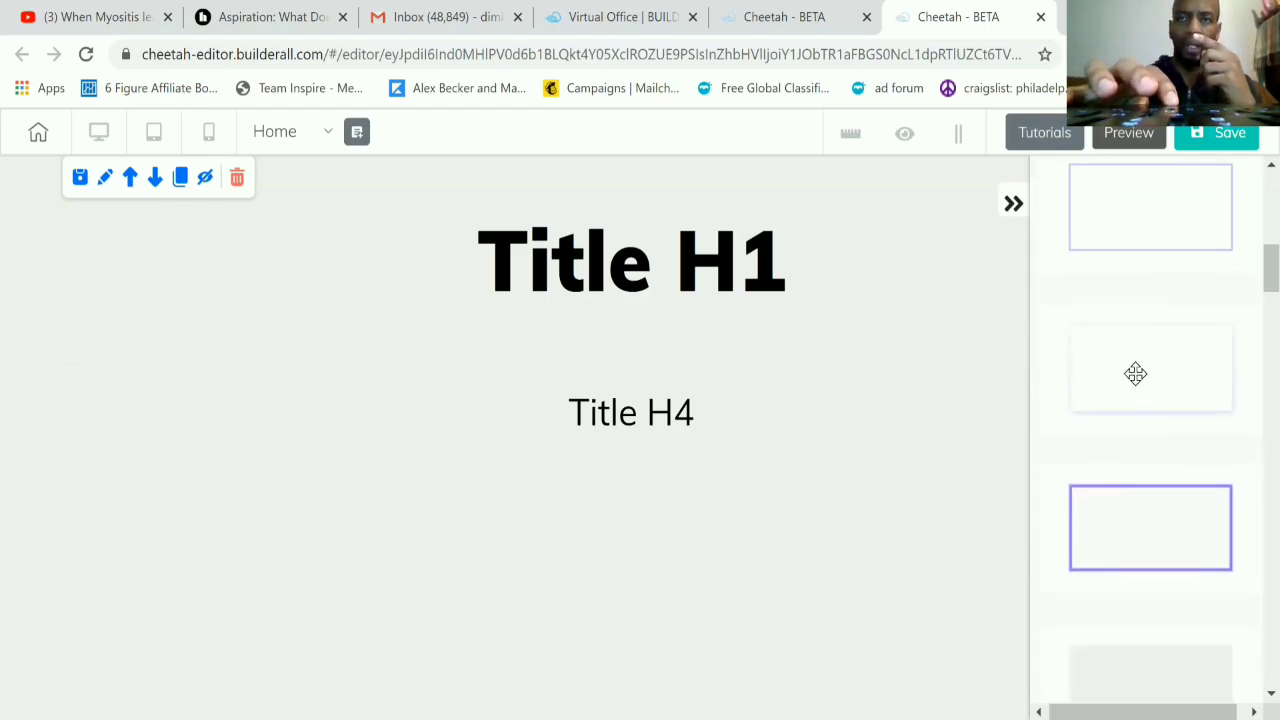
left_click_drag(1136, 374, 648, 512)
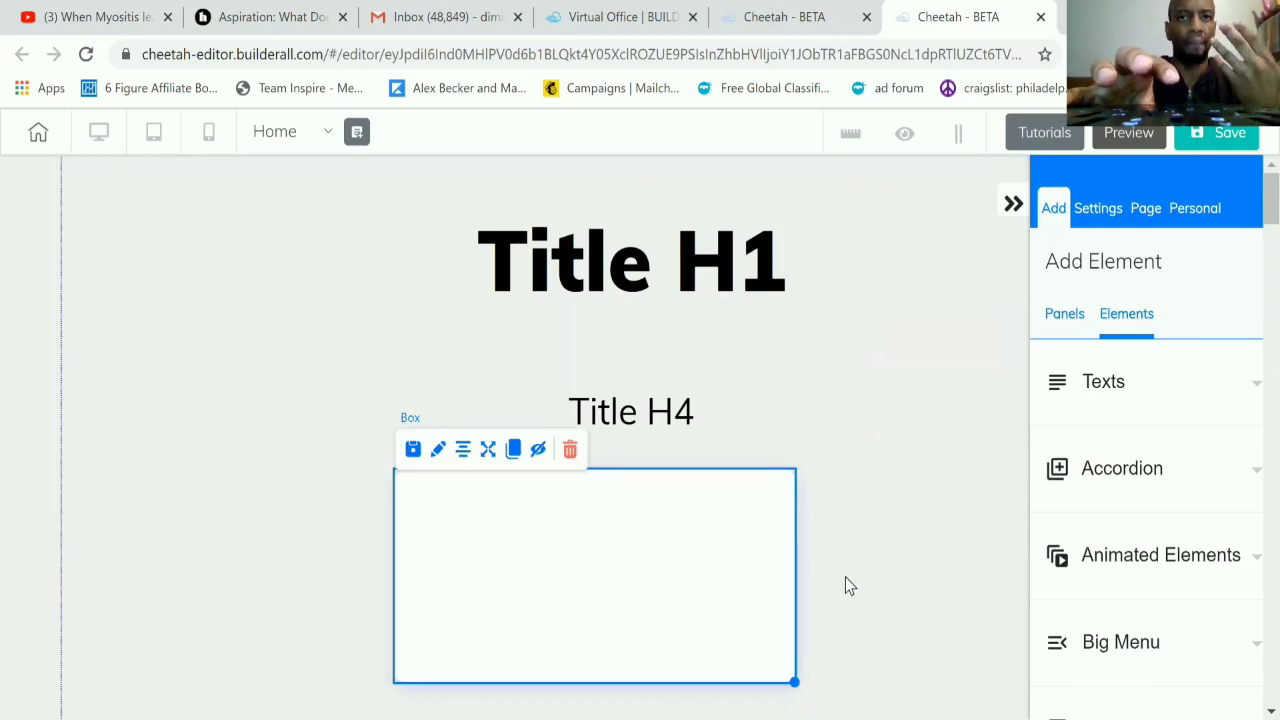
Step: Enlarge the white box and reposition it so it spans a wide area centered below the Title H4
scroll(845, 577, "down", 1)
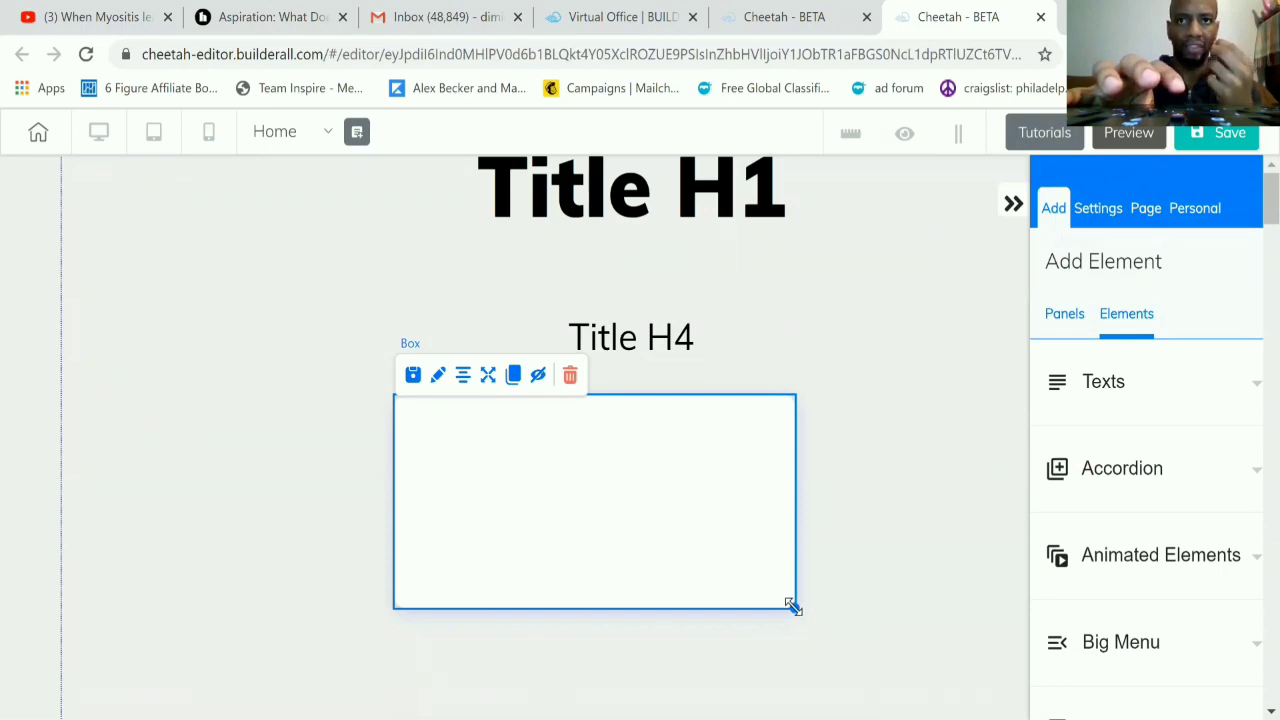
left_click_drag(793, 606, 1018, 695)
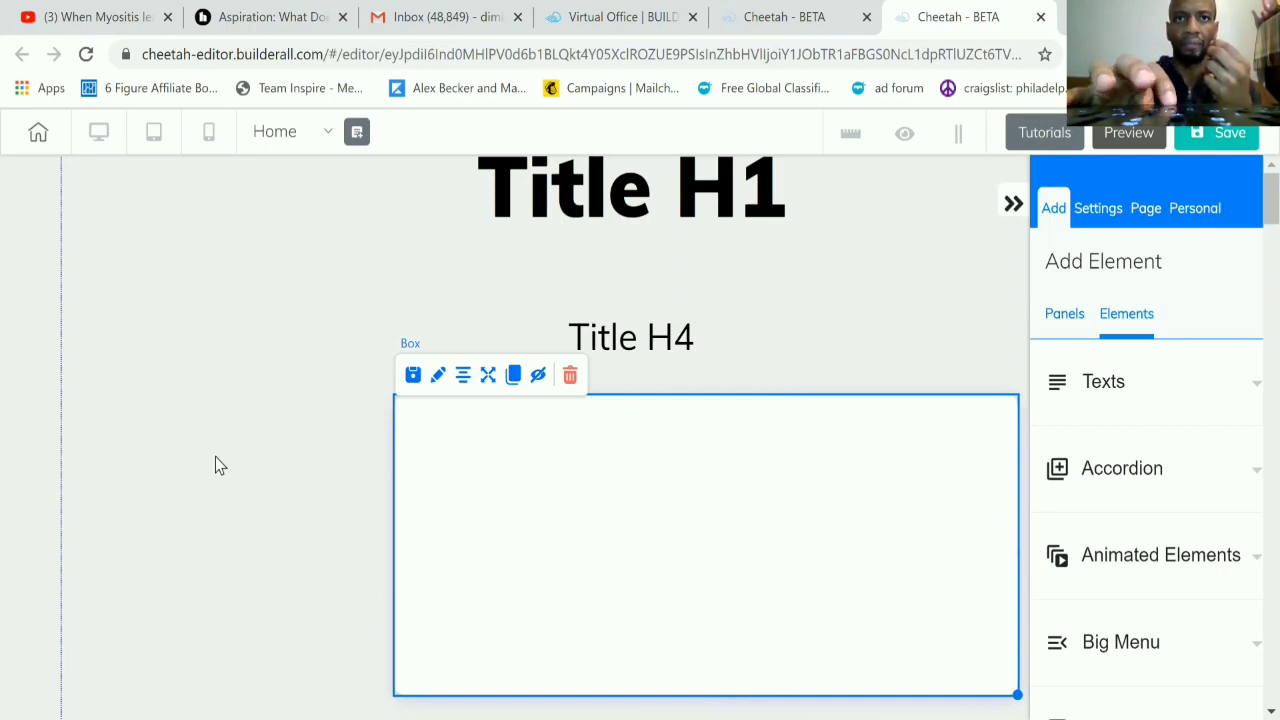
left_click_drag(705, 565, 566, 563)
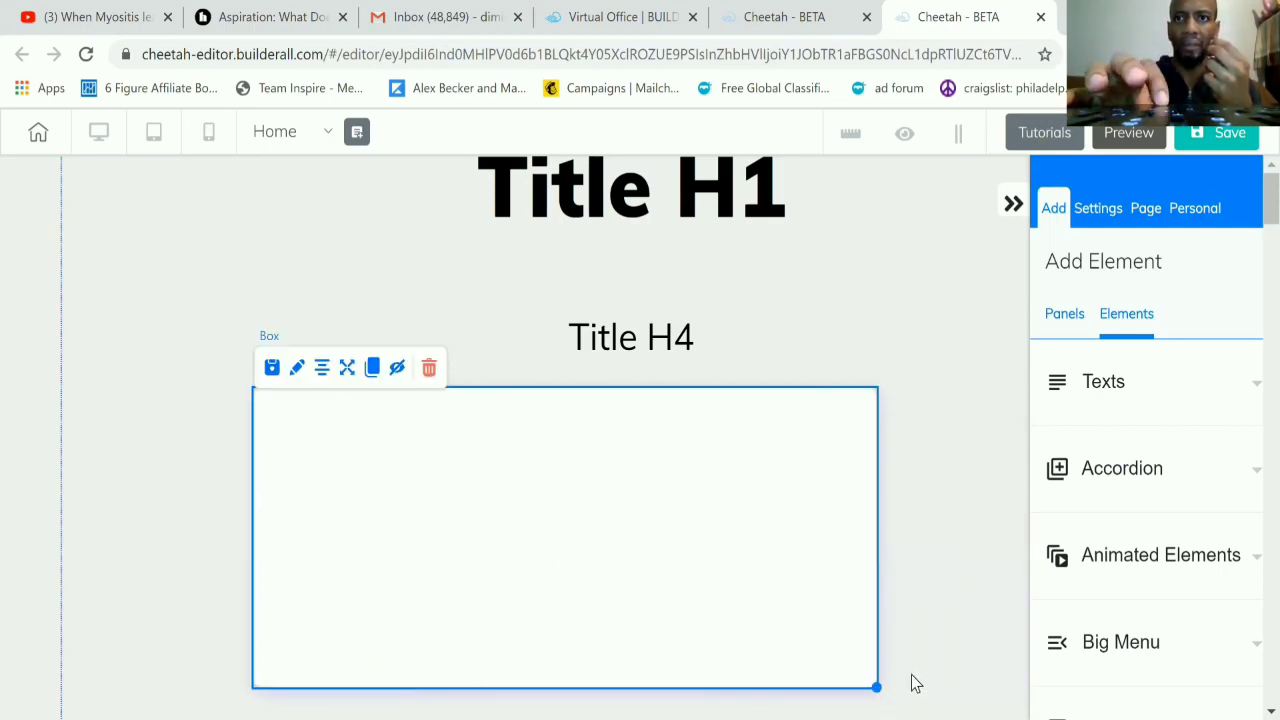
left_click_drag(873, 683, 1006, 717)
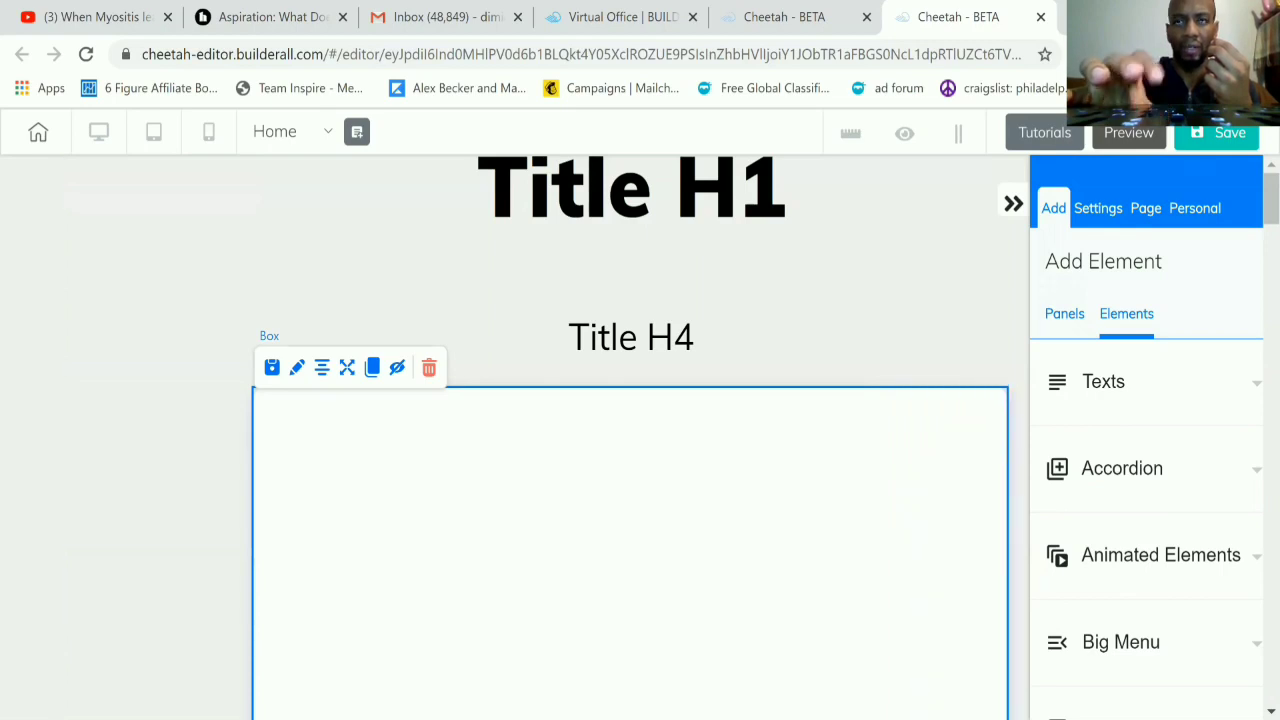
left_click(931, 349)
scroll(931, 349, "down", 2)
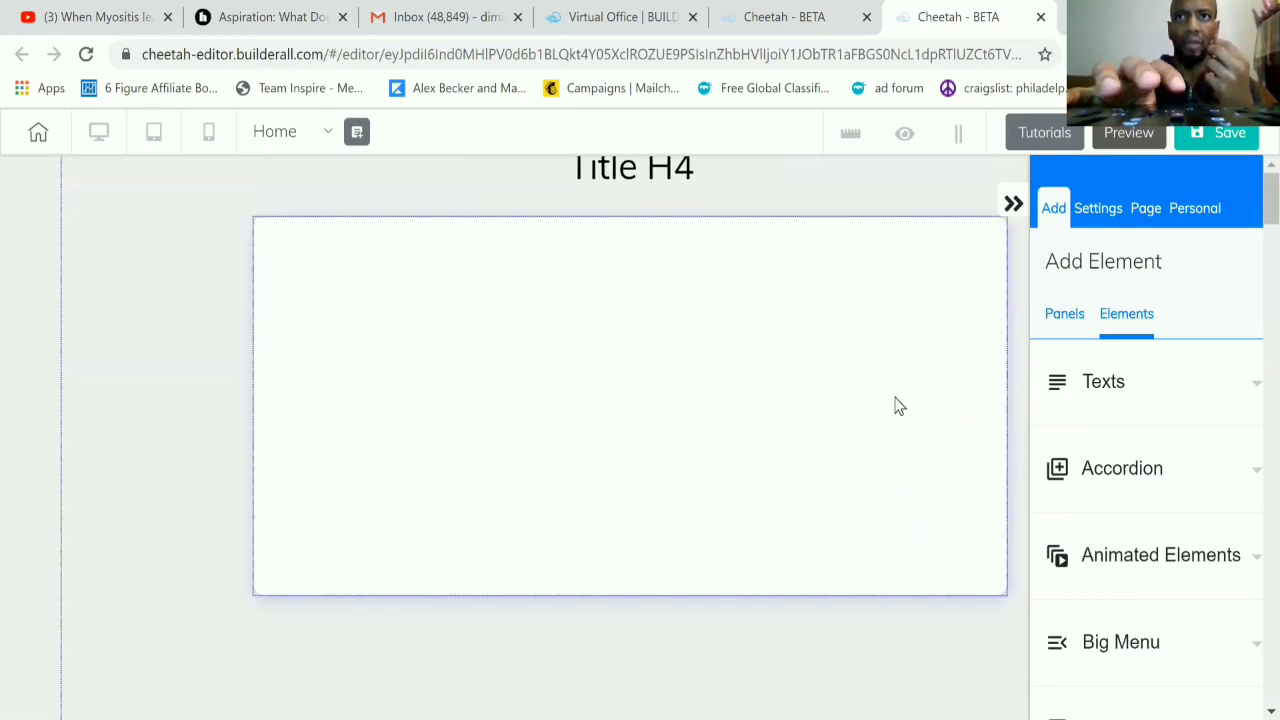
left_click(897, 405)
left_click_drag(1004, 594, 1008, 679)
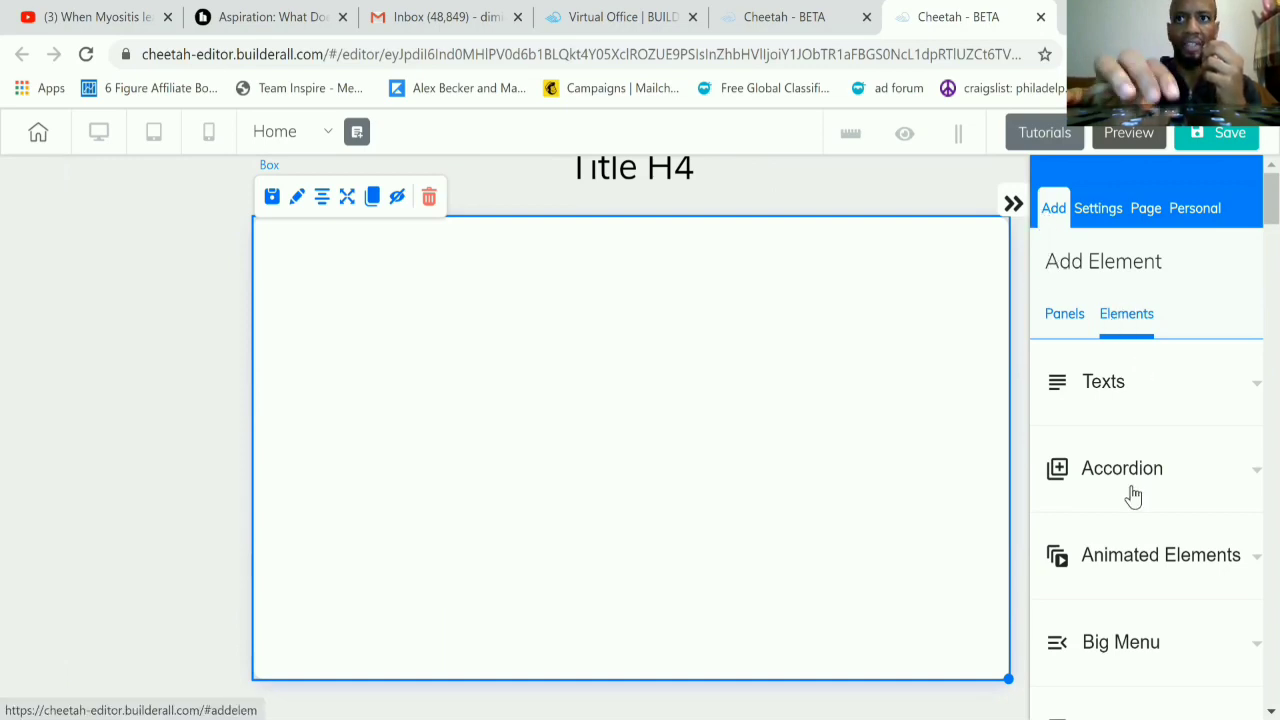
Step: Place a YouTube video element inside the white box
scroll(1130, 494, "down", 4)
scroll(1131, 485, "down", 10)
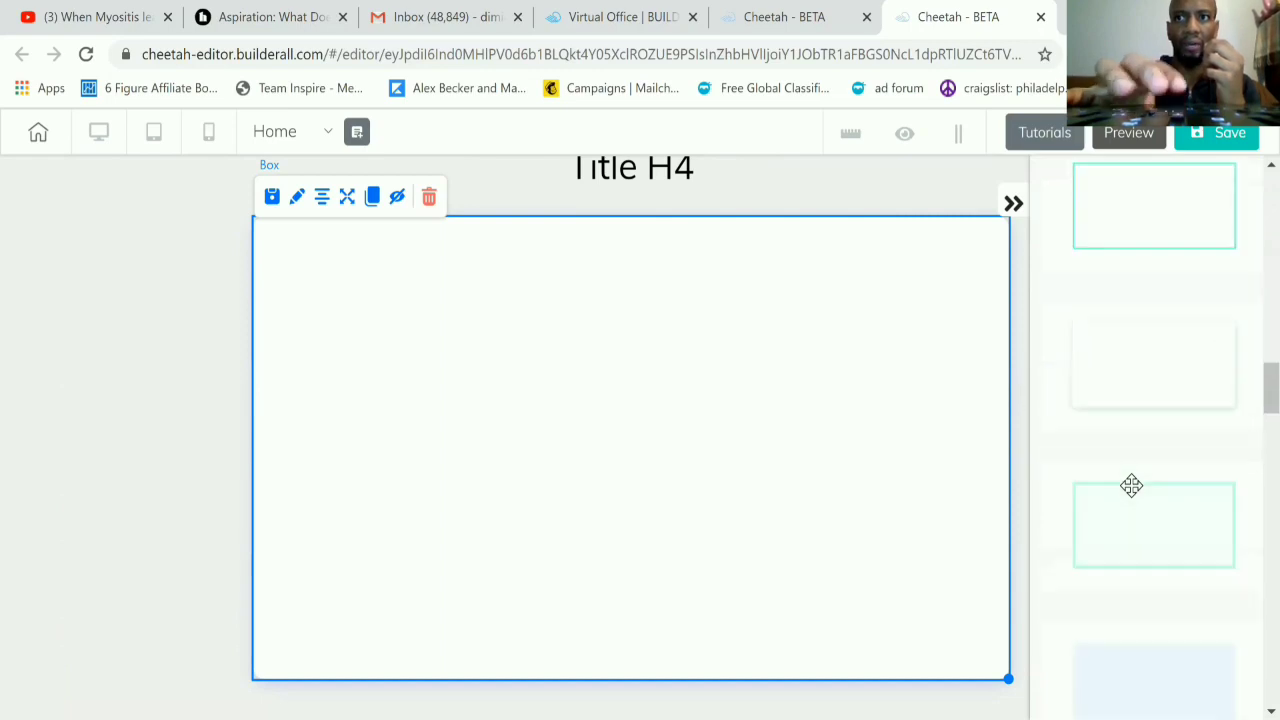
scroll(1131, 485, "down", 10)
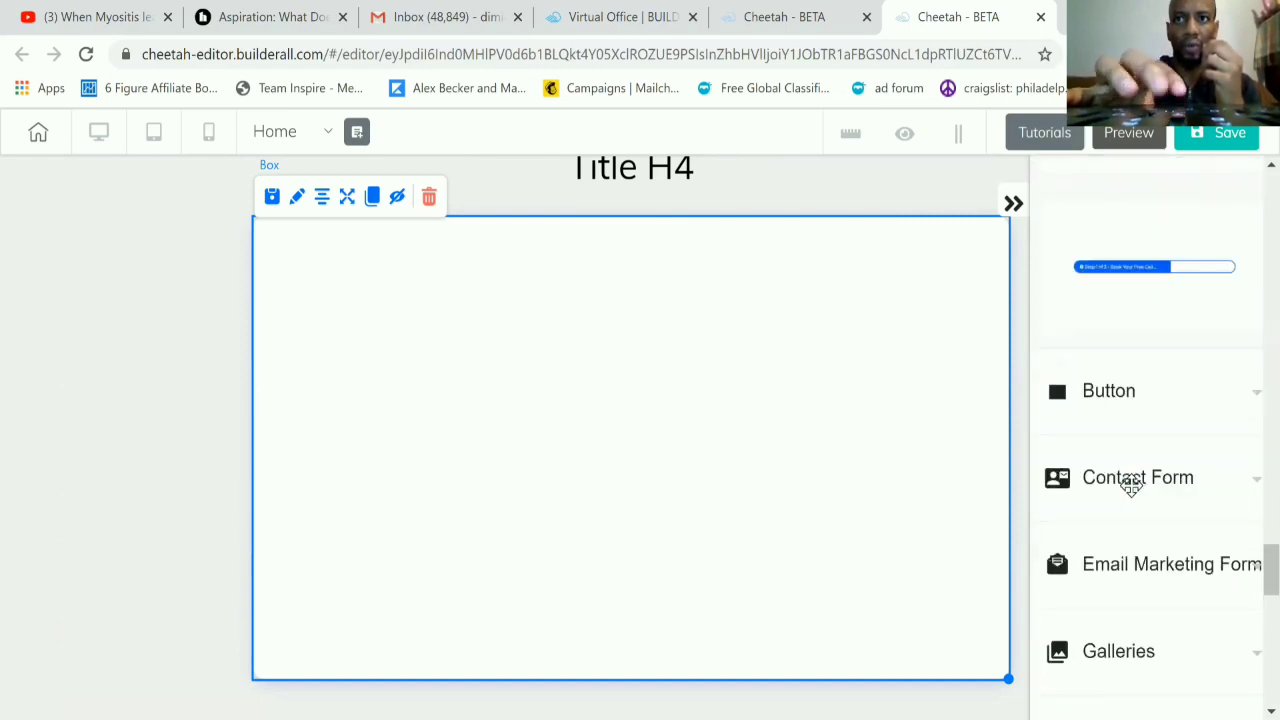
scroll(1133, 495, "down", 3)
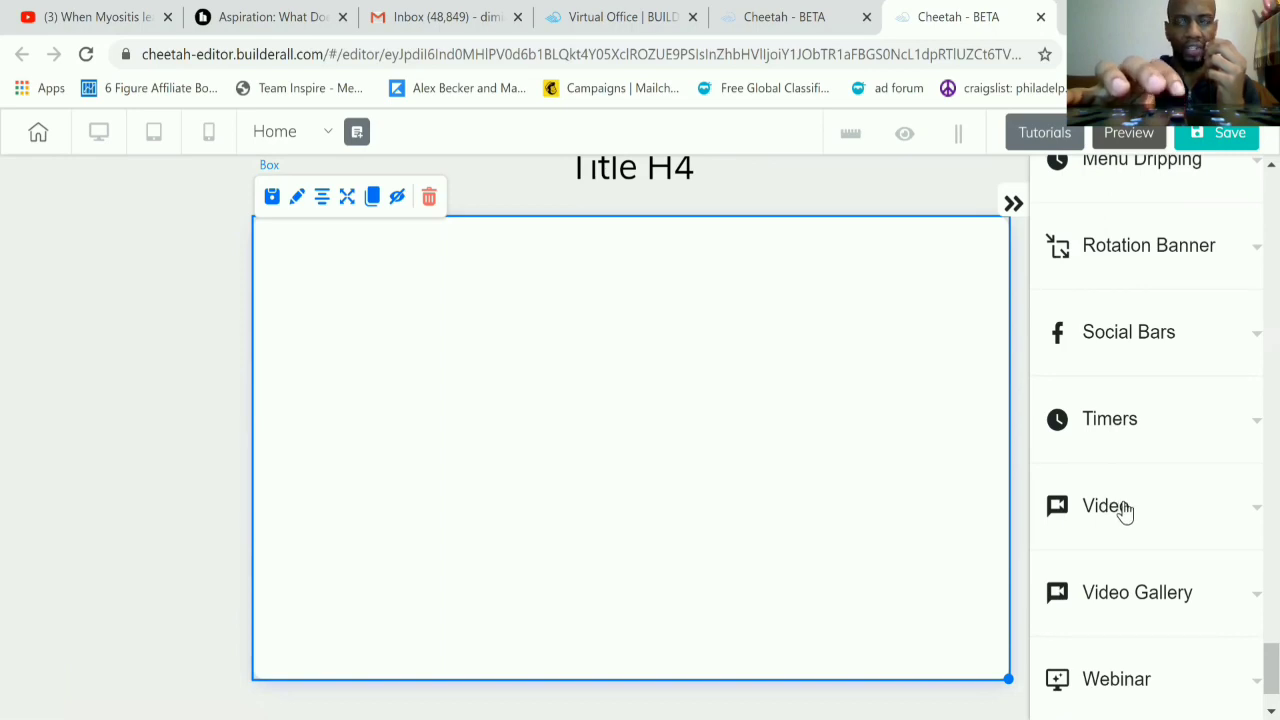
left_click(1105, 506)
scroll(1124, 500, "down", 2)
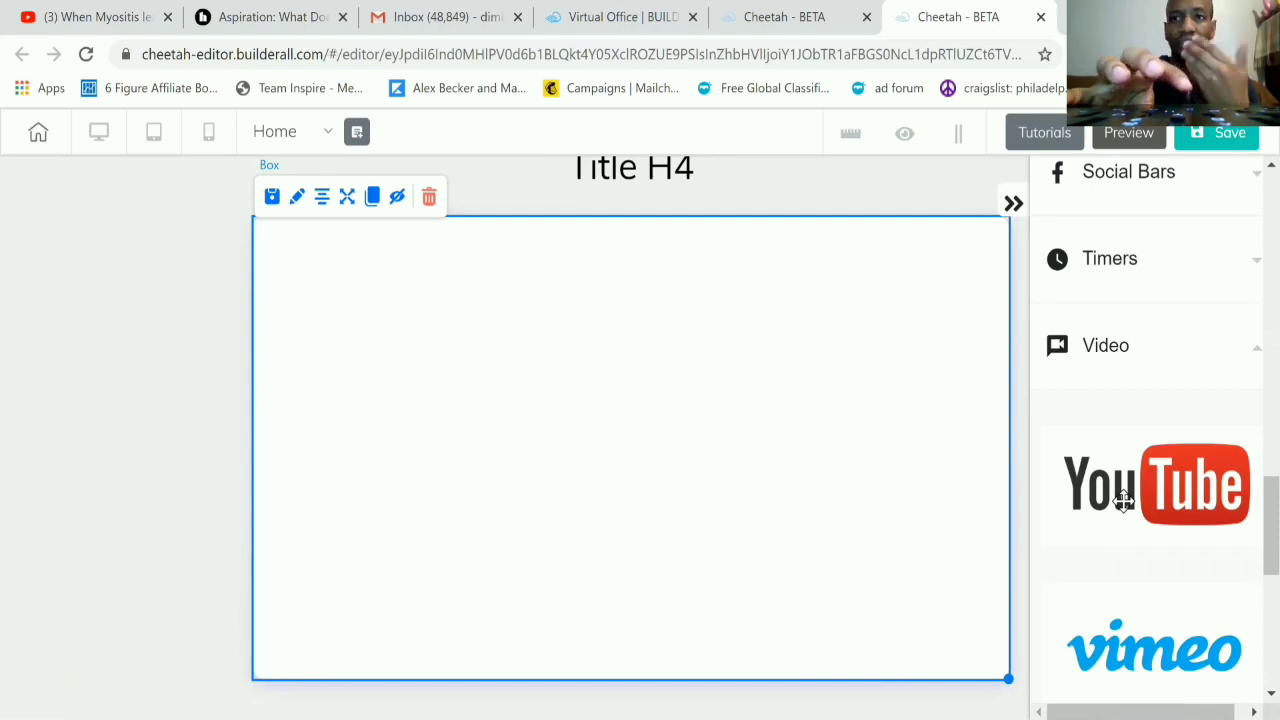
scroll(1124, 500, "down", 2)
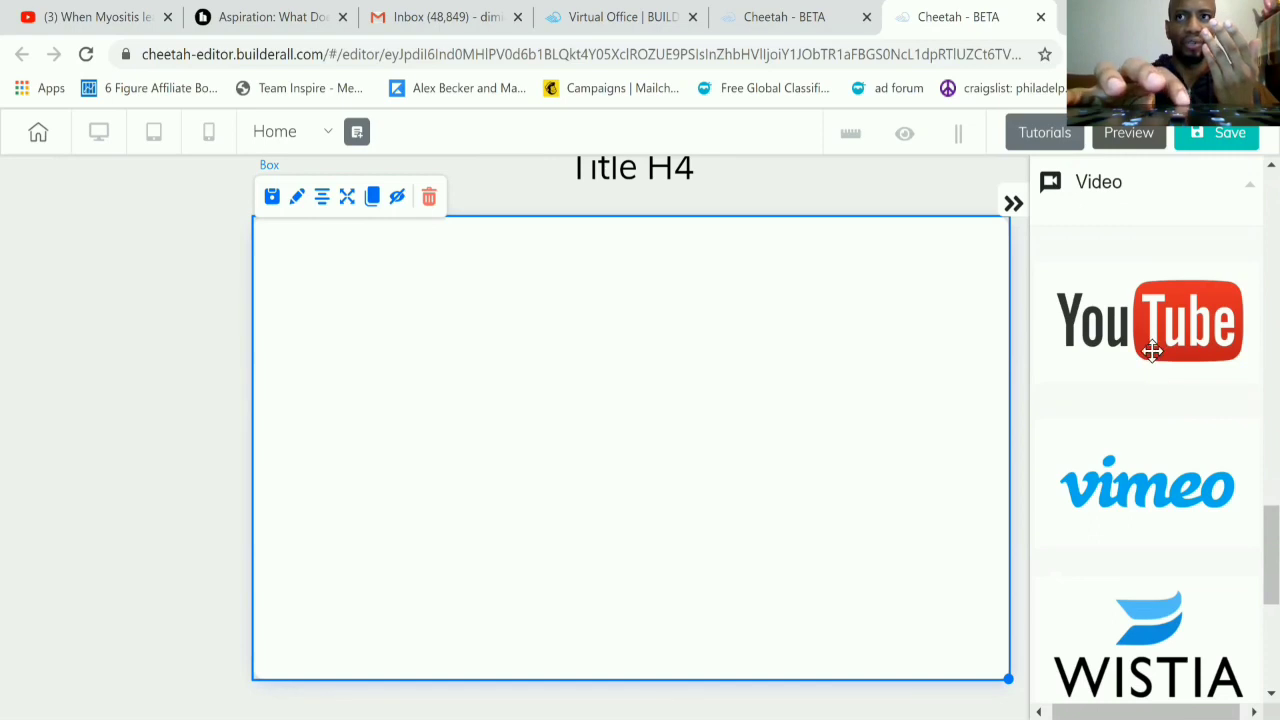
left_click_drag(1152, 350, 587, 460)
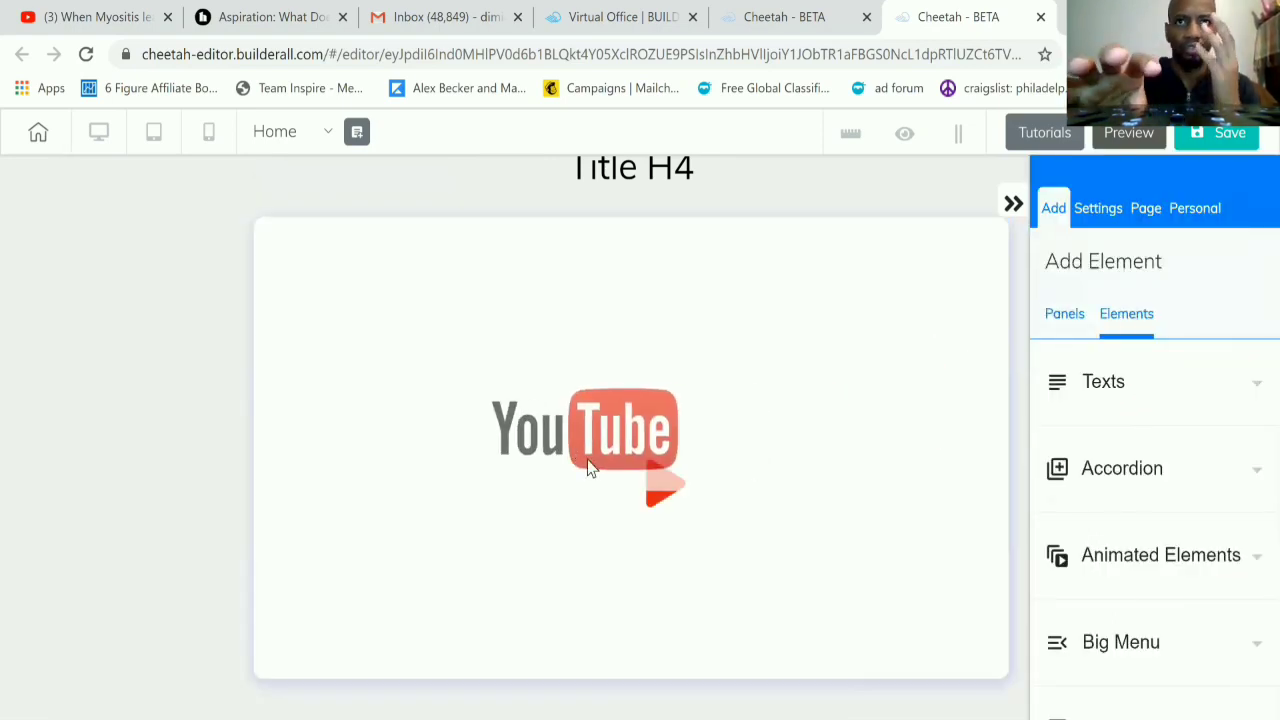
Step: Enlarge the YouTube video to nearly fill the white box and center it horizontally
left_click(709, 478)
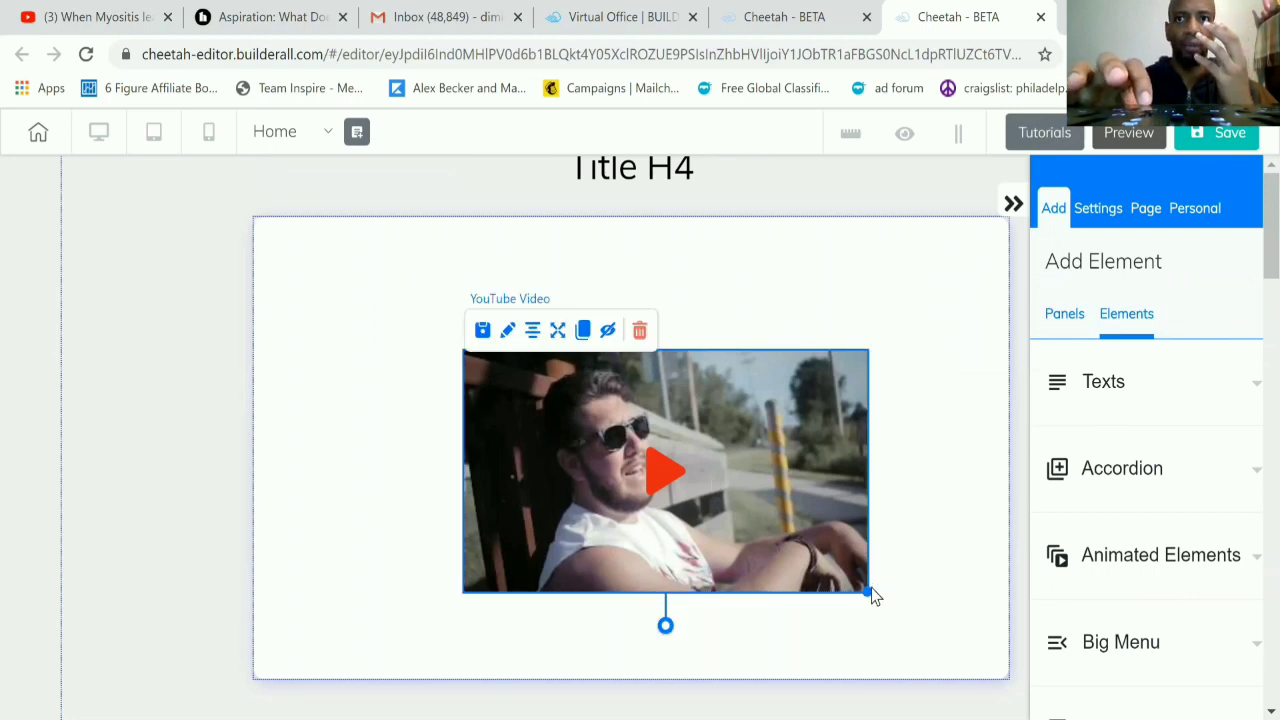
left_click_drag(864, 590, 980, 660)
left_click_drag(698, 435, 527, 338)
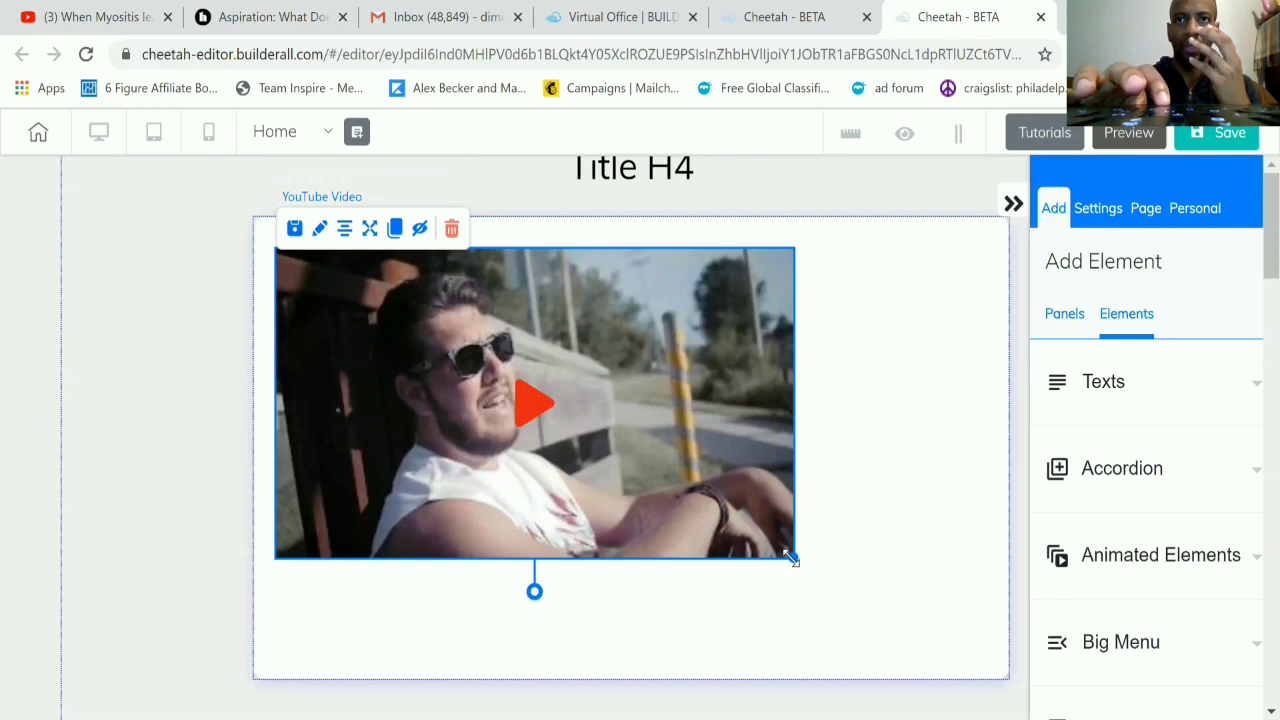
left_click_drag(789, 557, 986, 620)
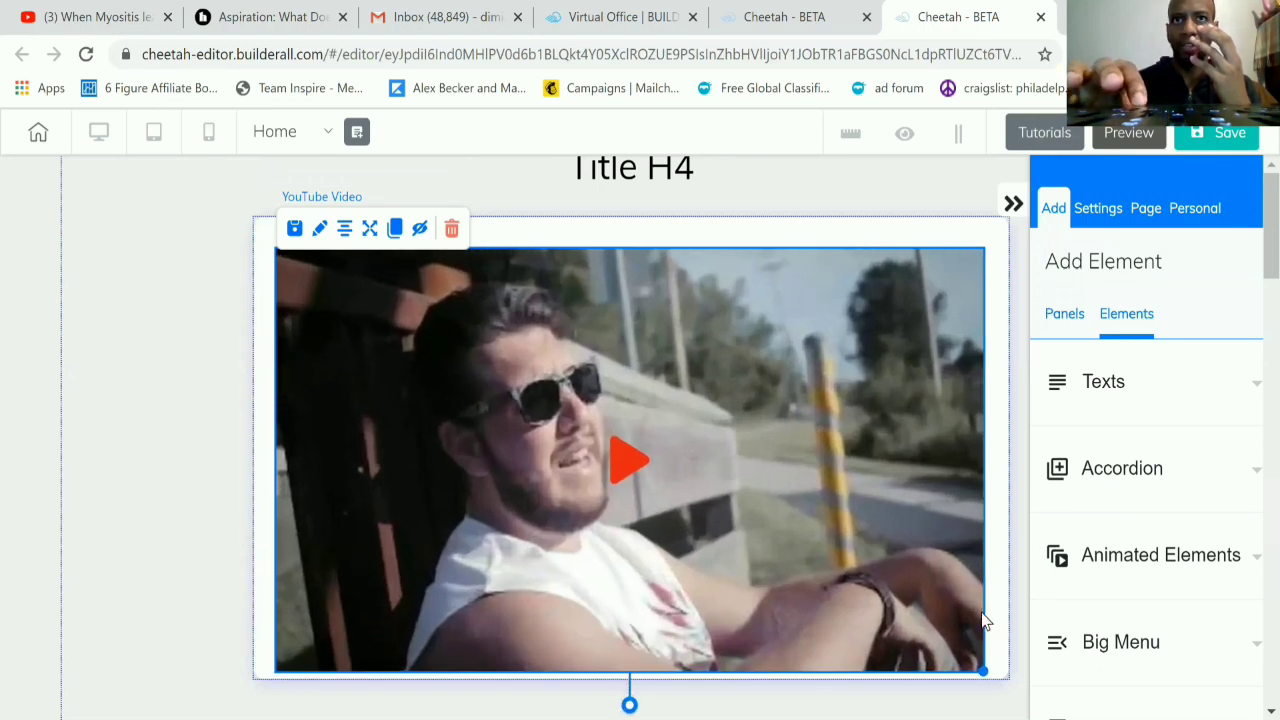
left_click_drag(851, 560, 858, 557)
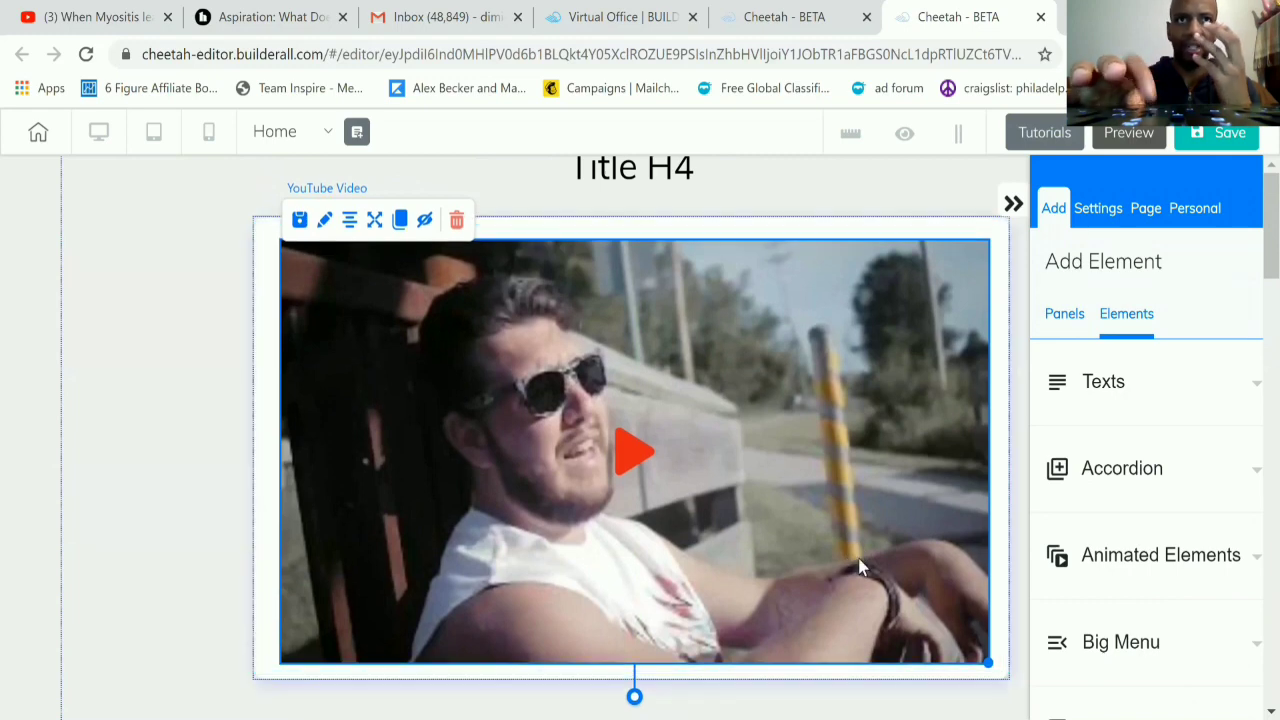
left_click(356, 231)
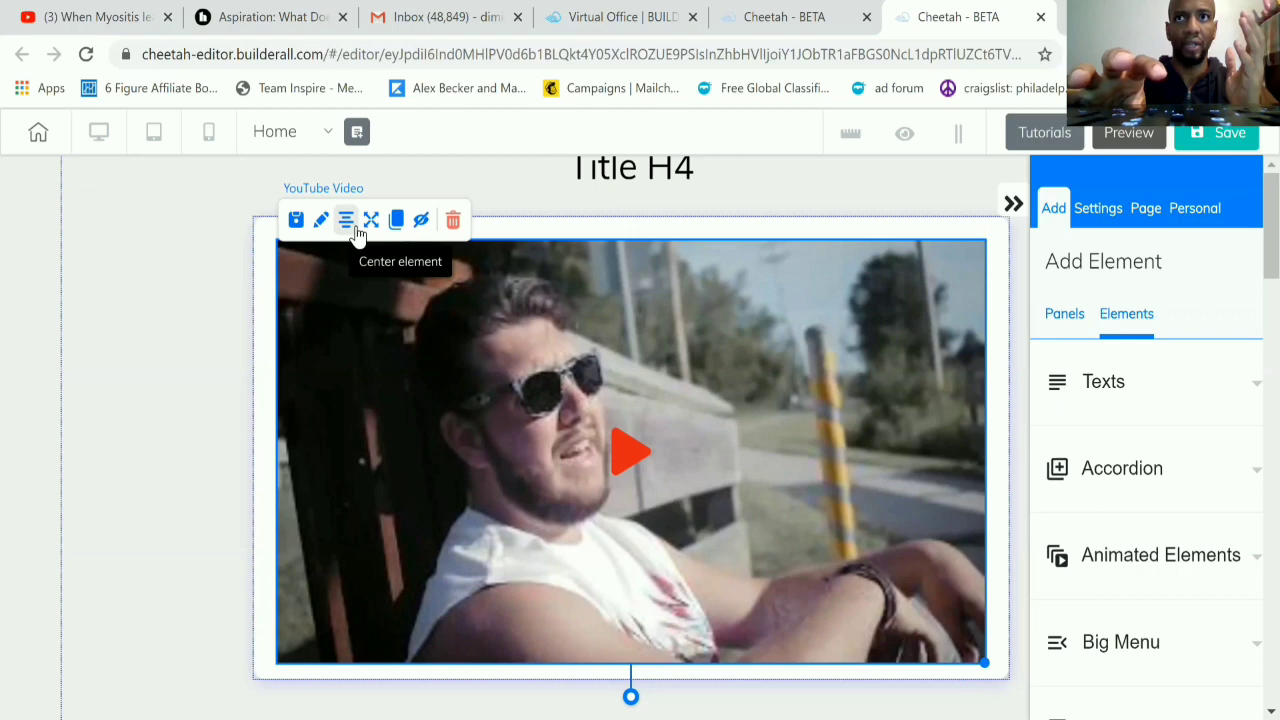
left_click(138, 347)
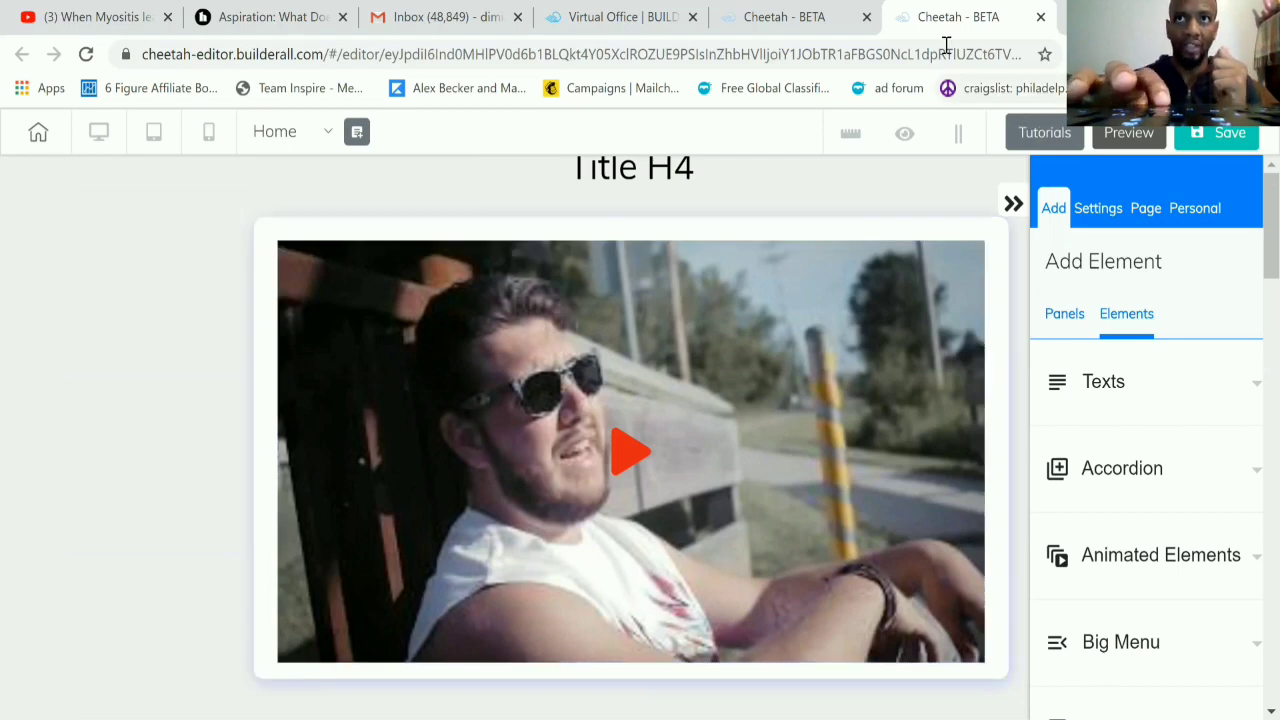
Step: Open youtube.com in a new browser tab
left_click_drag(937, 52, 1003, 52)
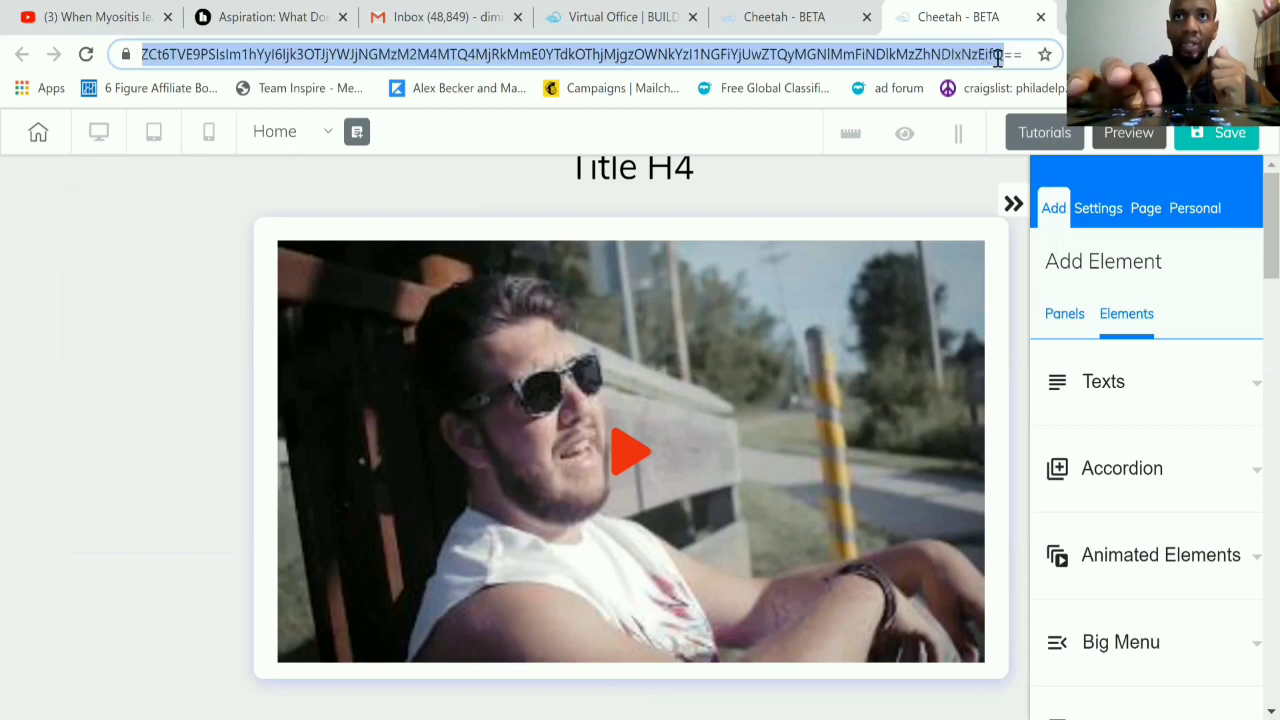
key("ctrl+t")
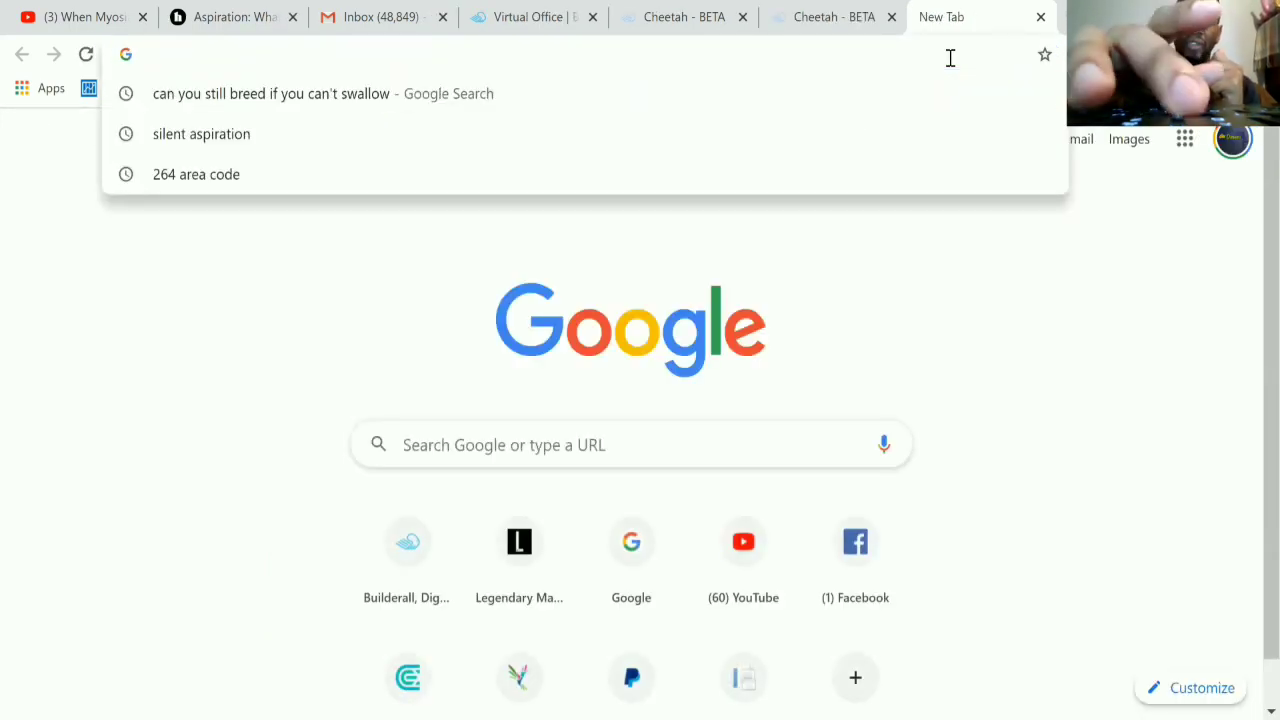
type("y")
key("Return")
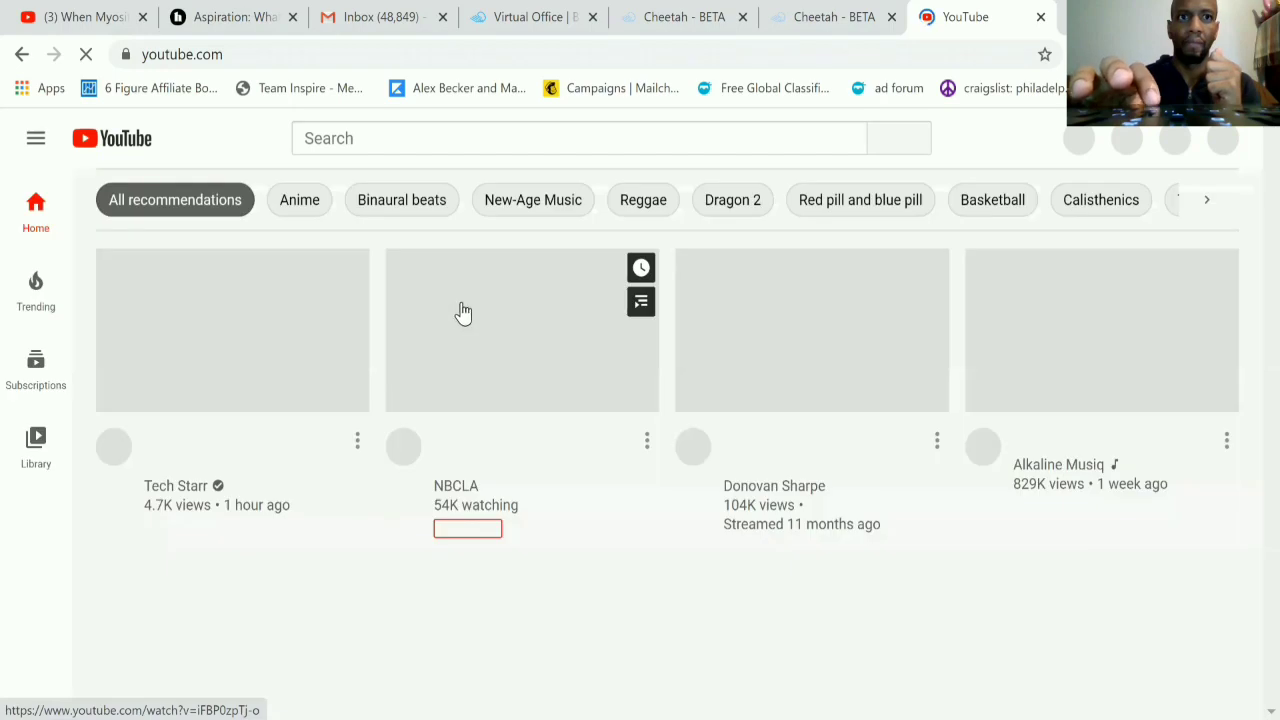
Step: Open the YouTube video "How Goku & Vegeta Were Banished By The Gods" and copy its web address
left_click(303, 343)
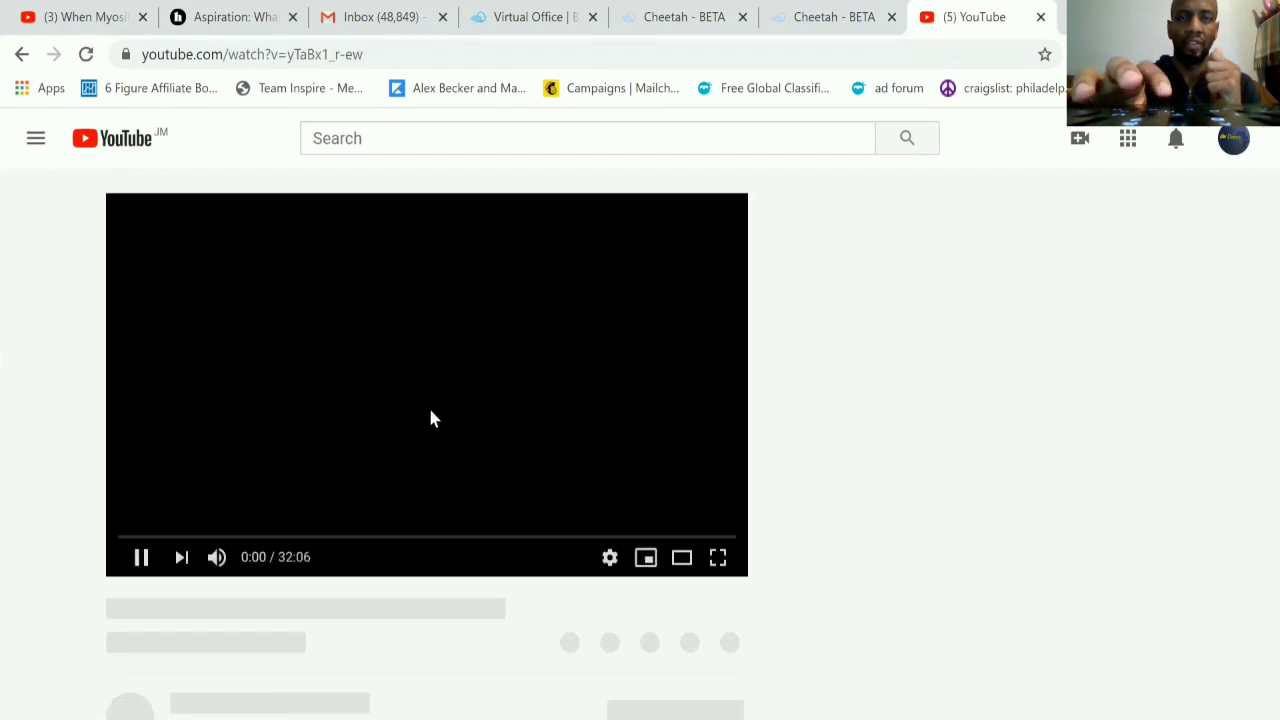
left_click(345, 460)
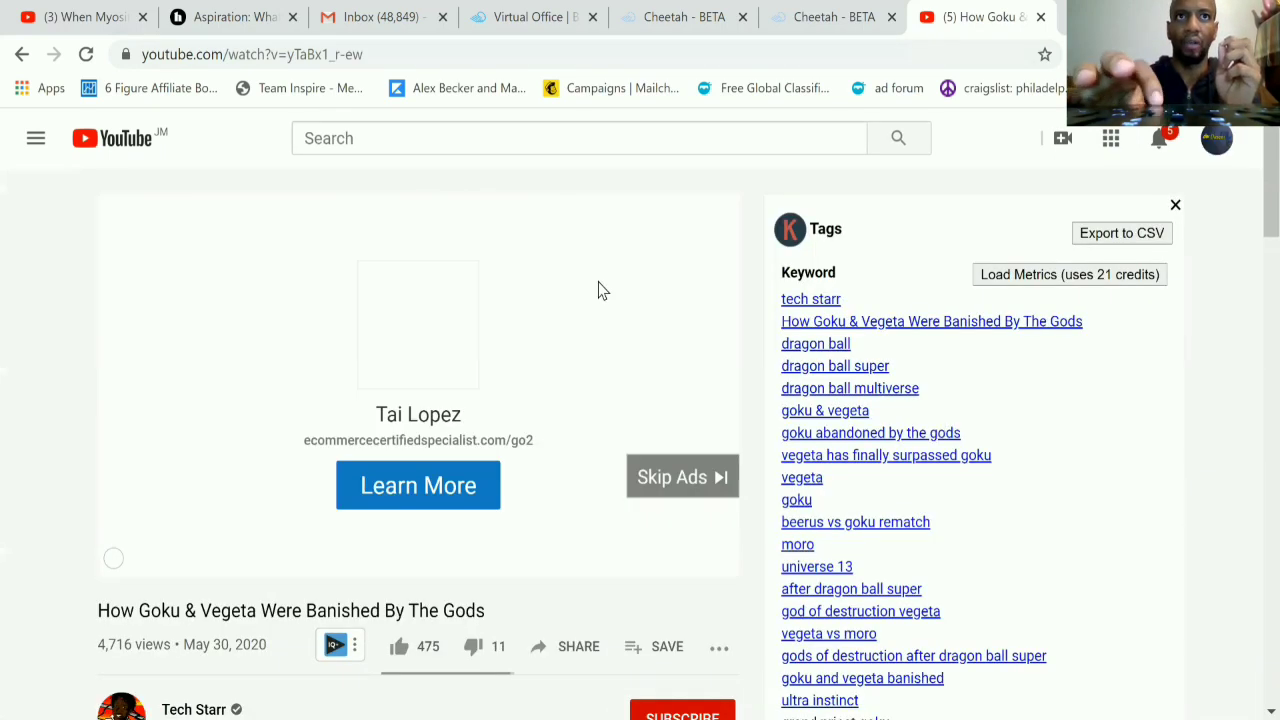
left_click(352, 55)
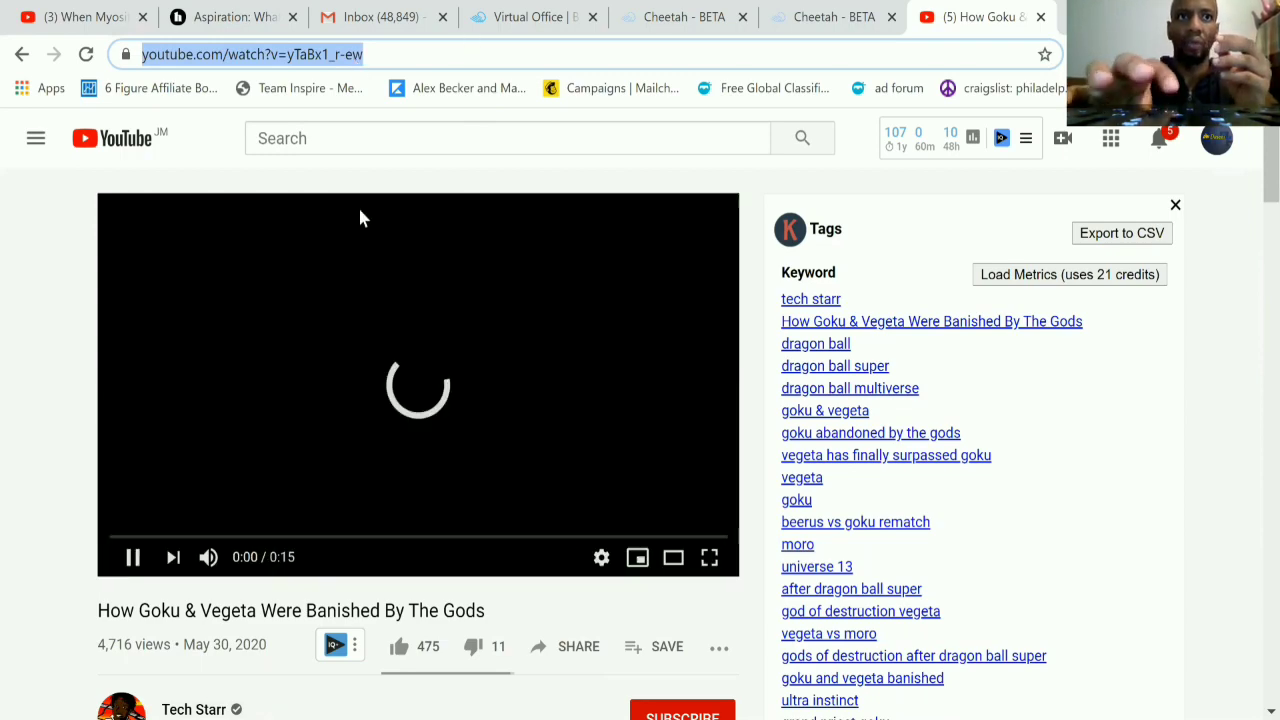
left_click(134, 557)
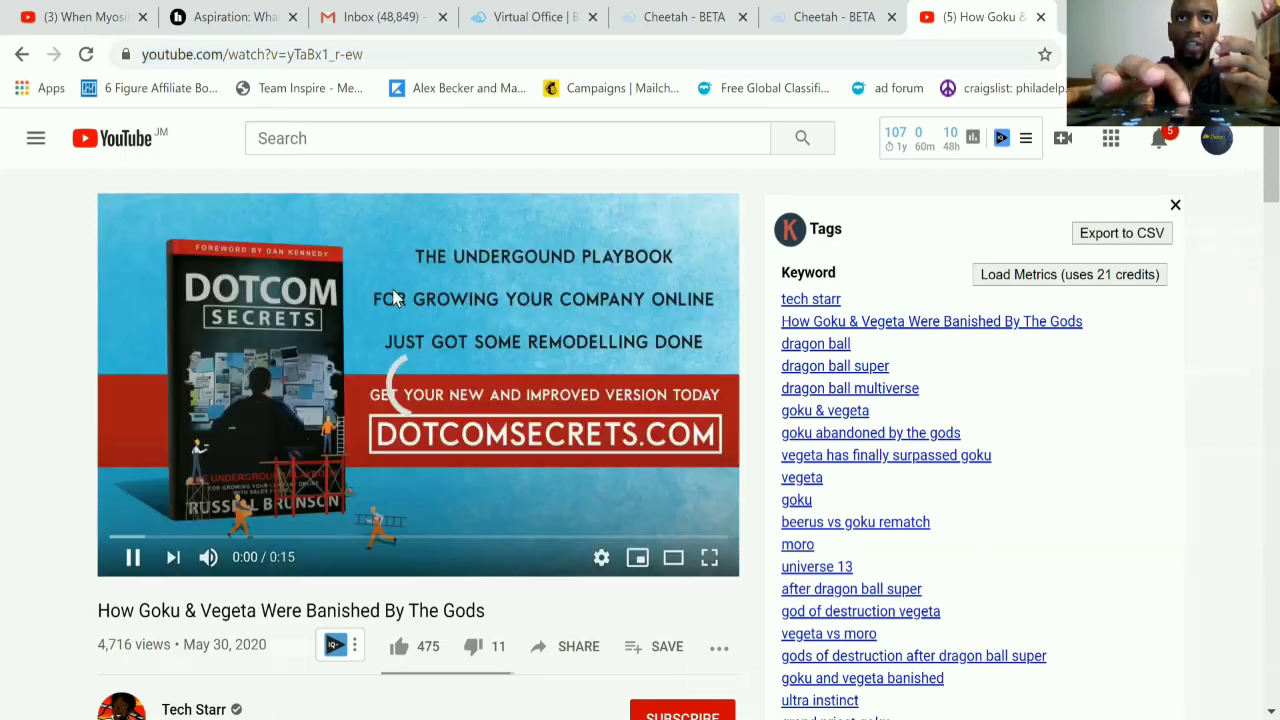
Step: Switch back to the Cheetah editor and replace the YouTube video element's link with the copied address
left_click(527, 18)
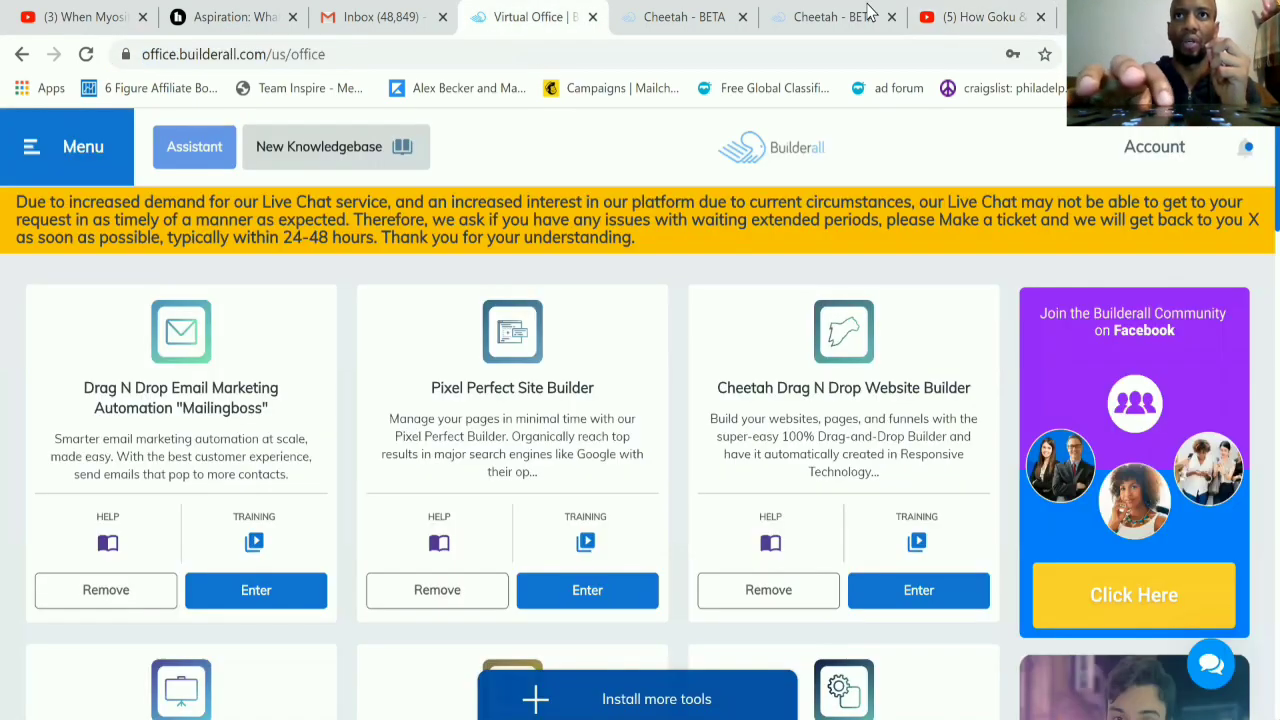
left_click(818, 14)
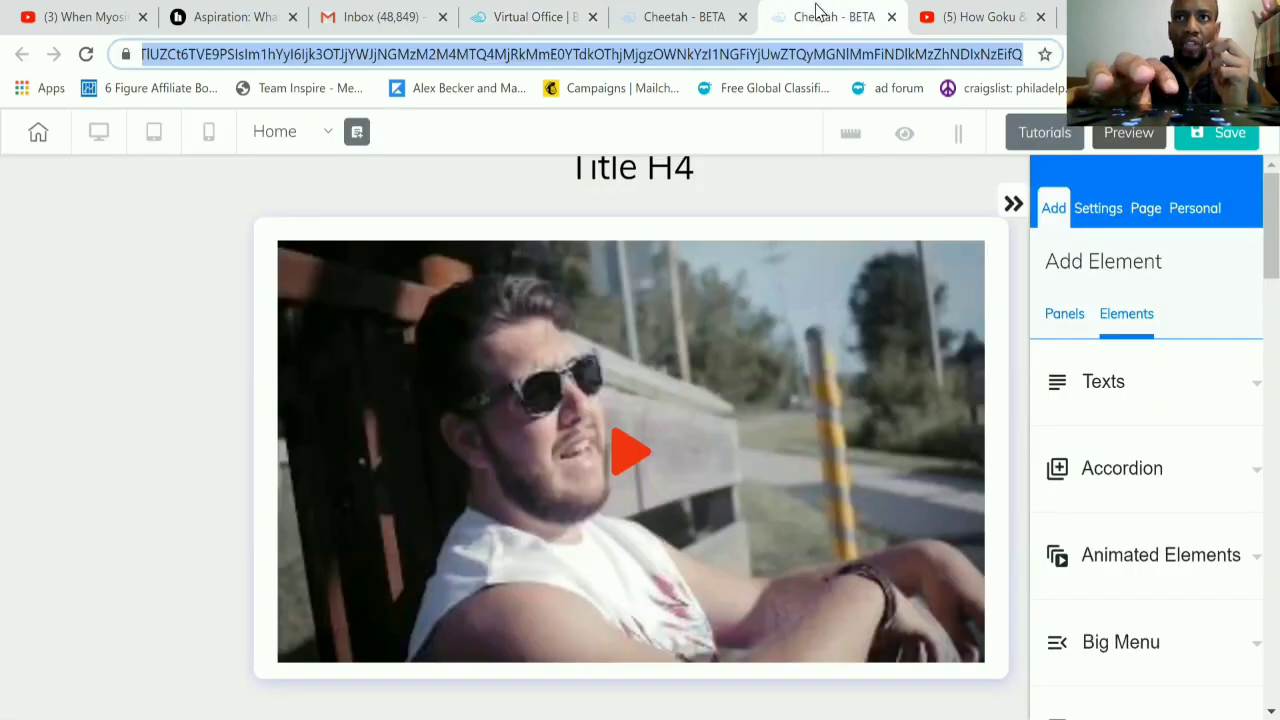
left_click(661, 338)
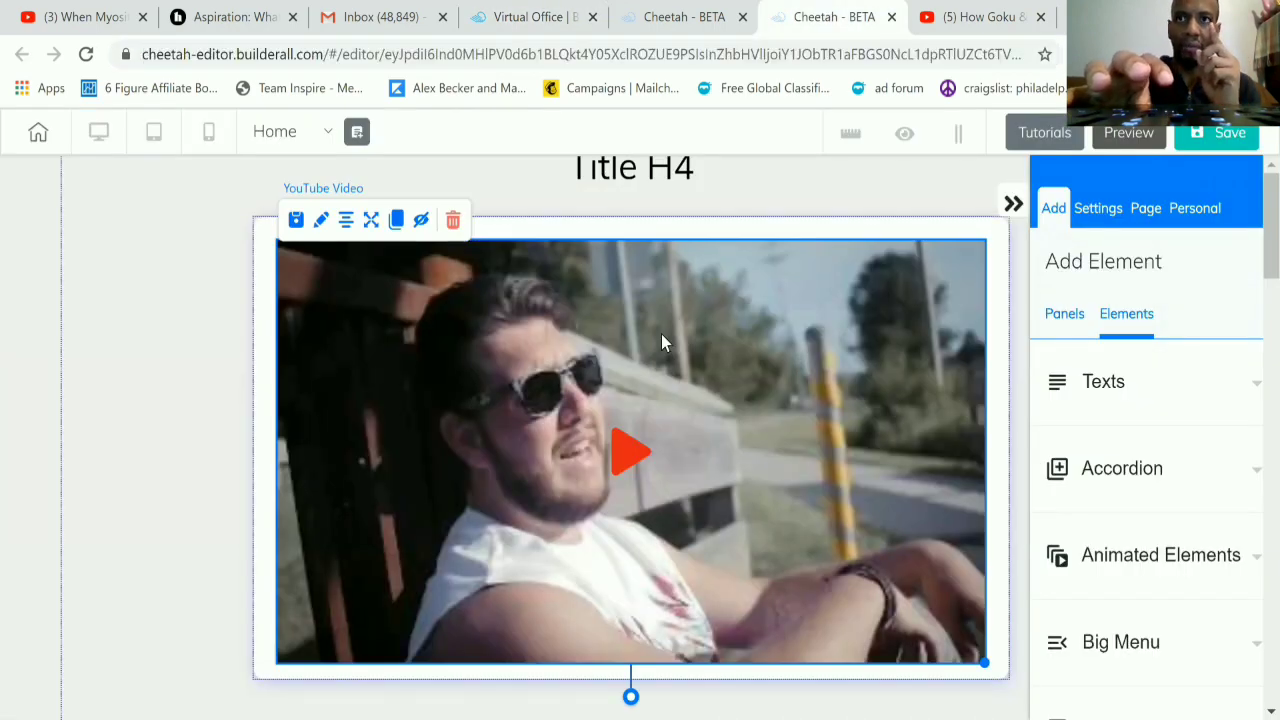
left_click(321, 222)
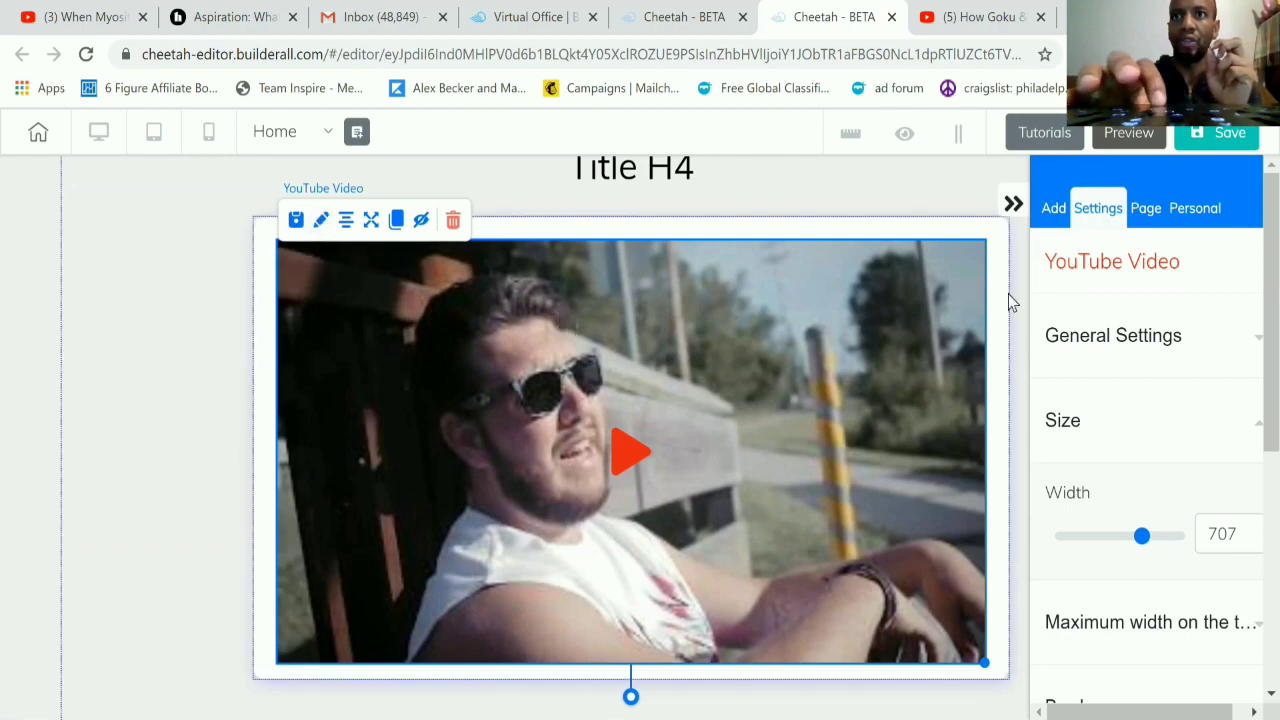
left_click(1100, 335)
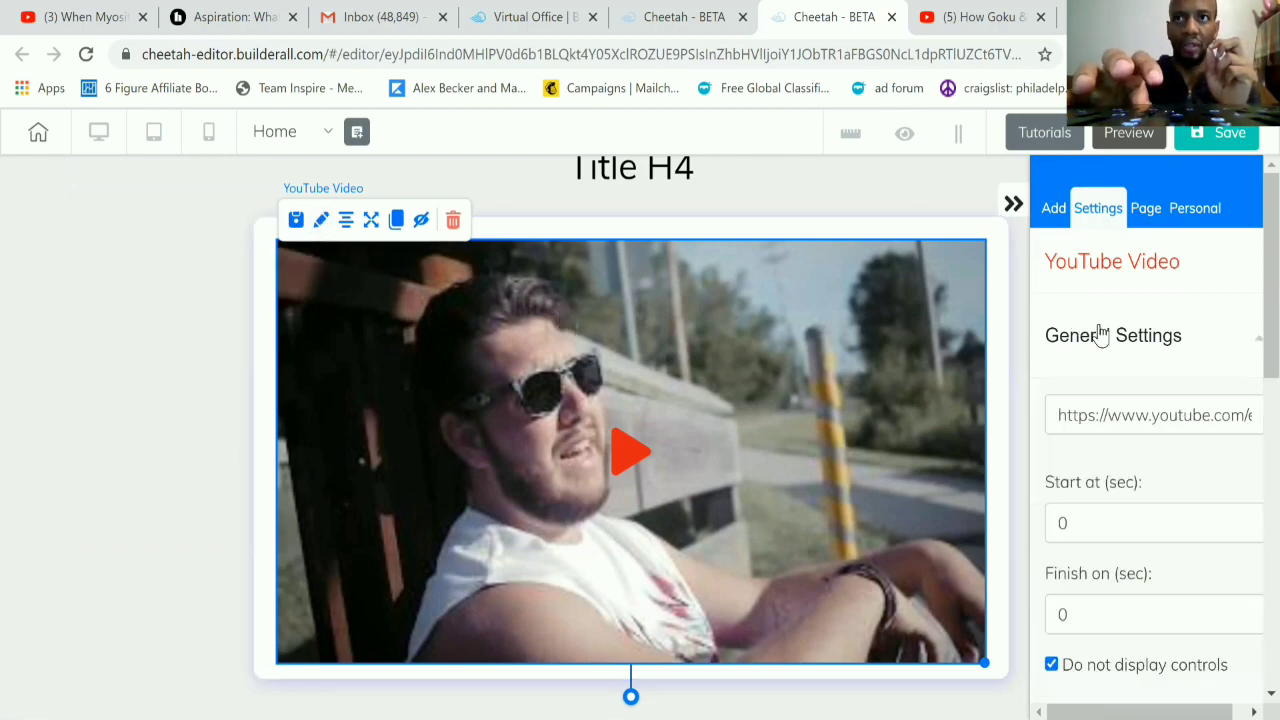
triple_click(1124, 415)
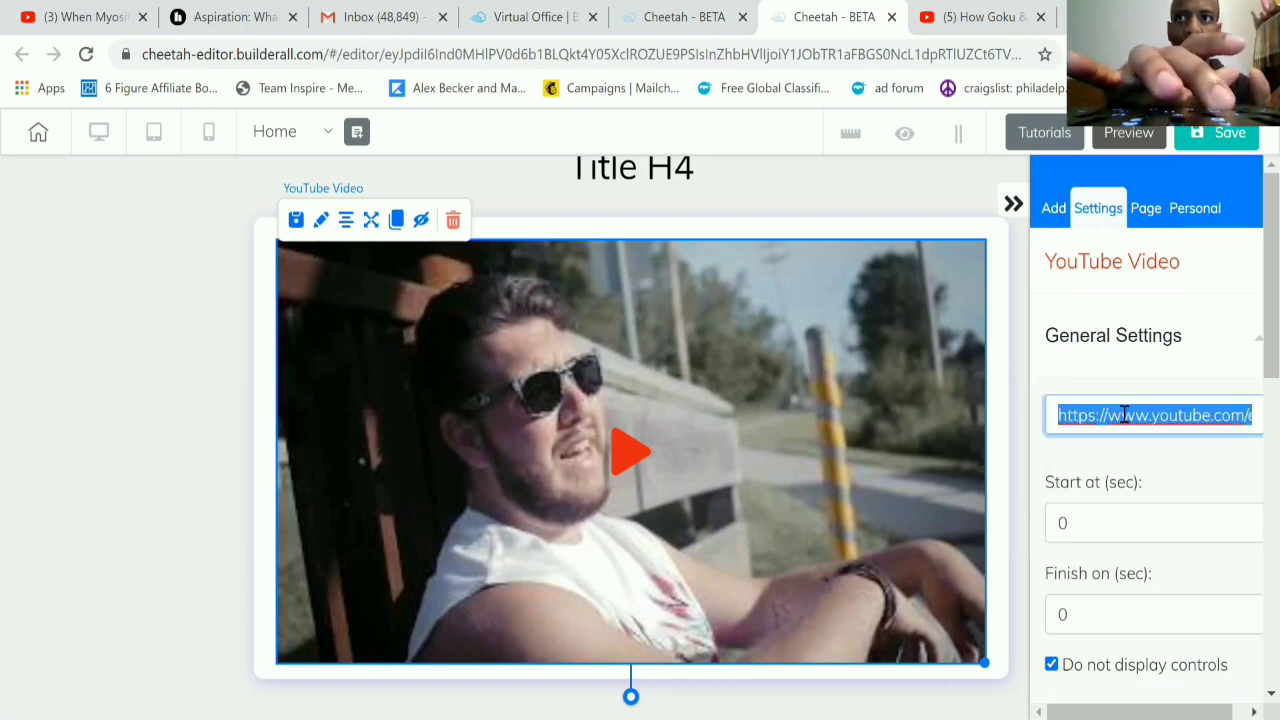
key("ctrl+v")
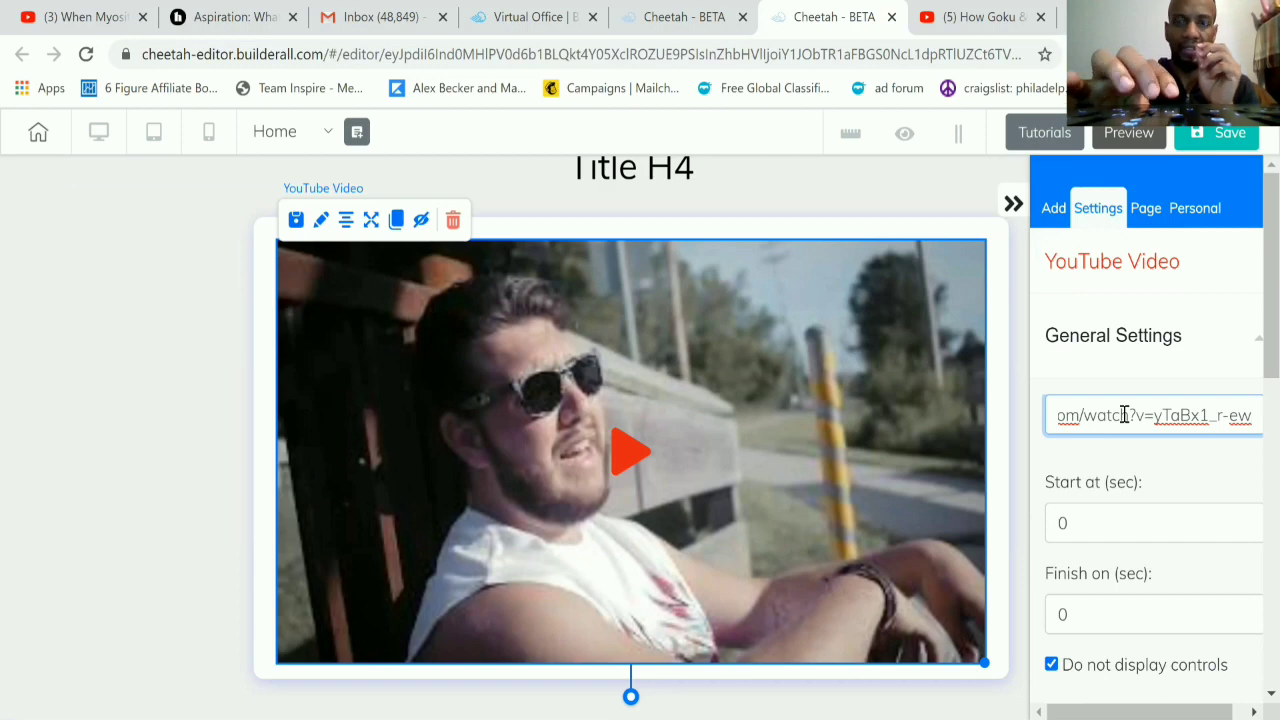
scroll(1124, 415, "down", 1)
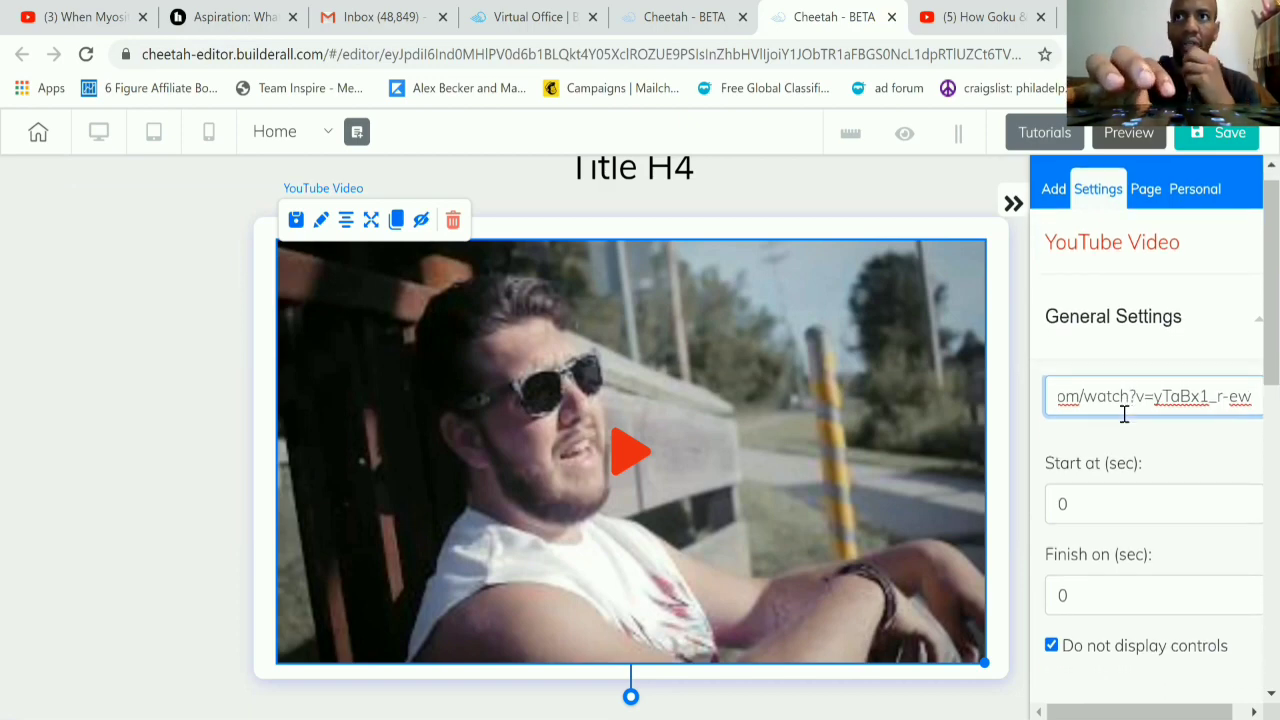
left_click(916, 199)
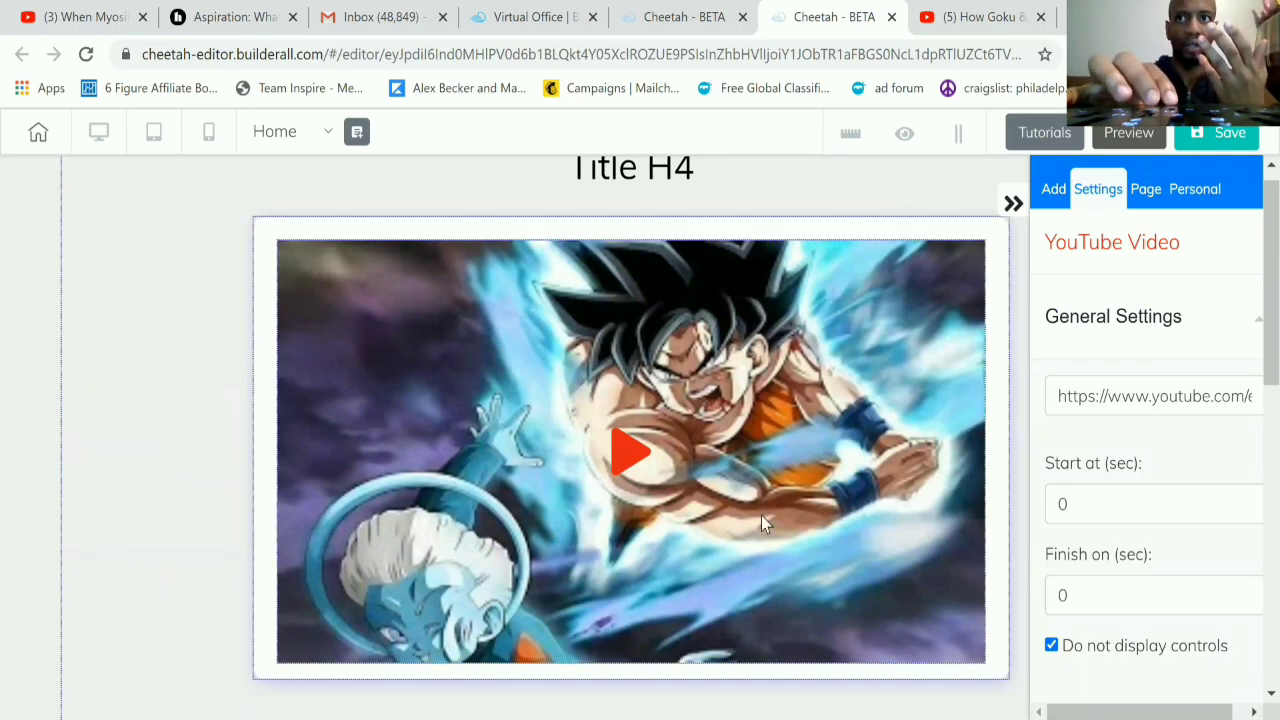
Step: Set the YouTube video's start time to 4 seconds
scroll(761, 515, "down", 1)
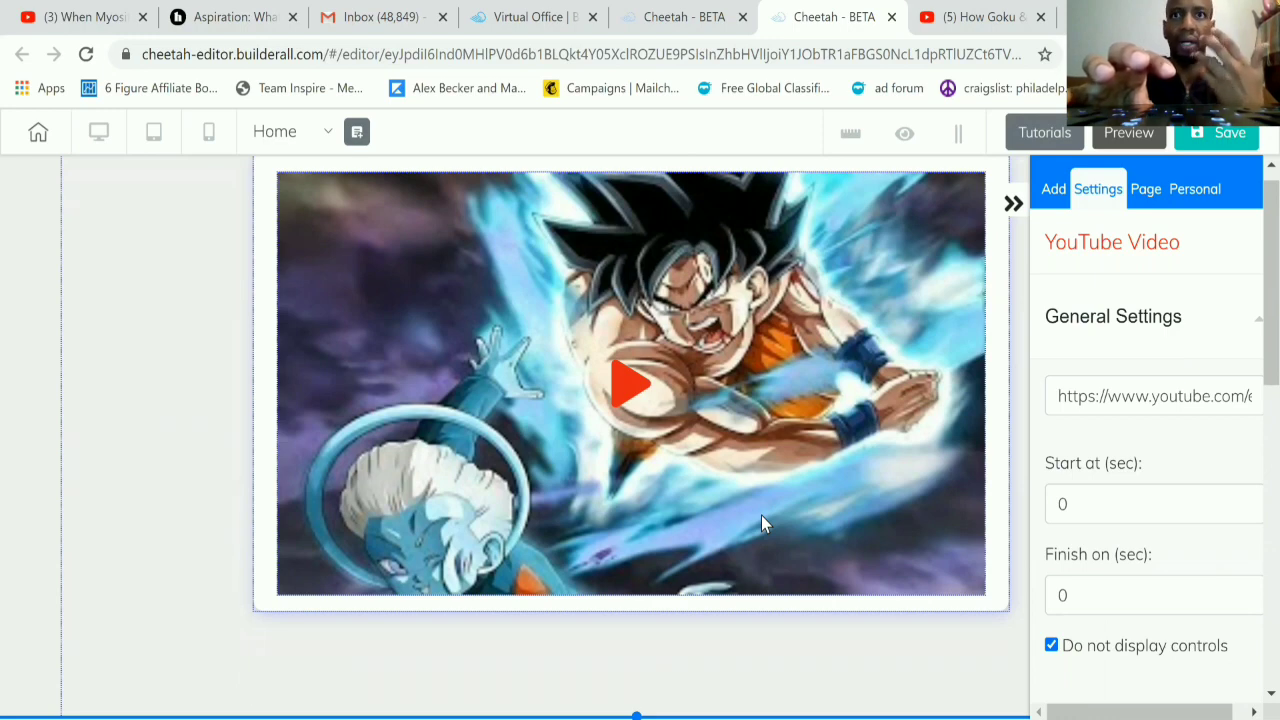
left_click(1087, 501)
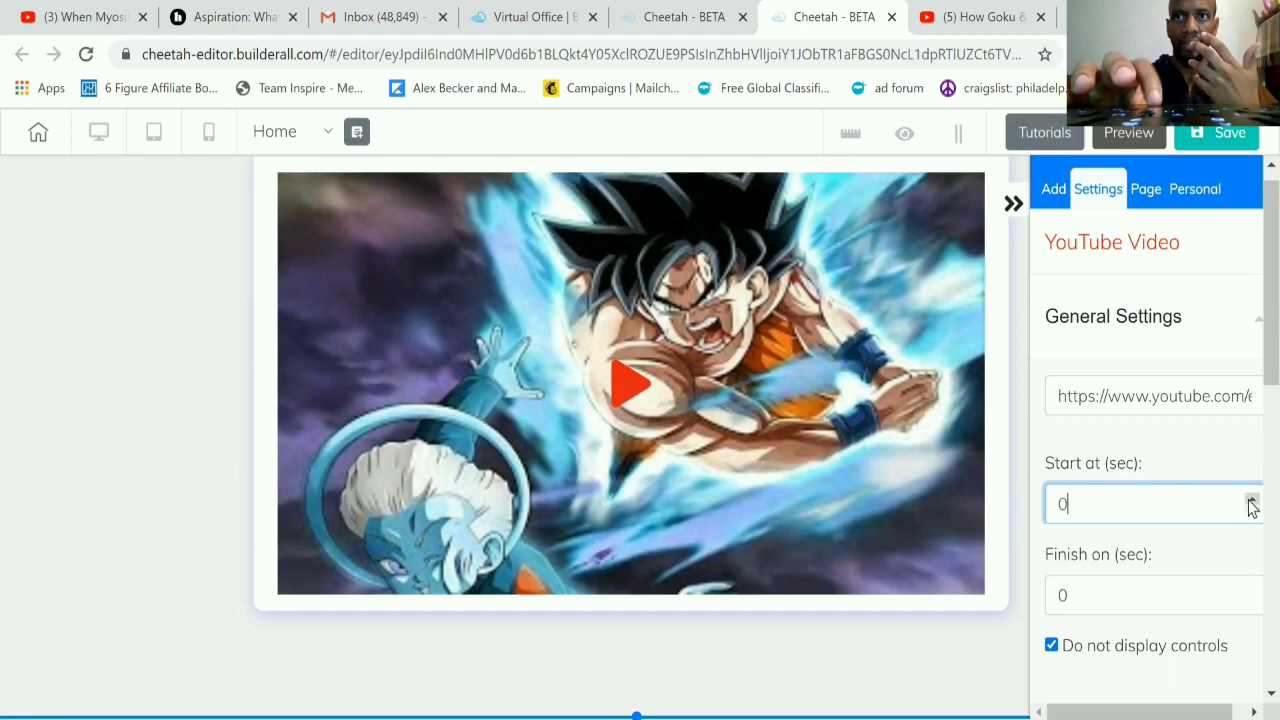
left_click(1250, 500)
left_click(1251, 499)
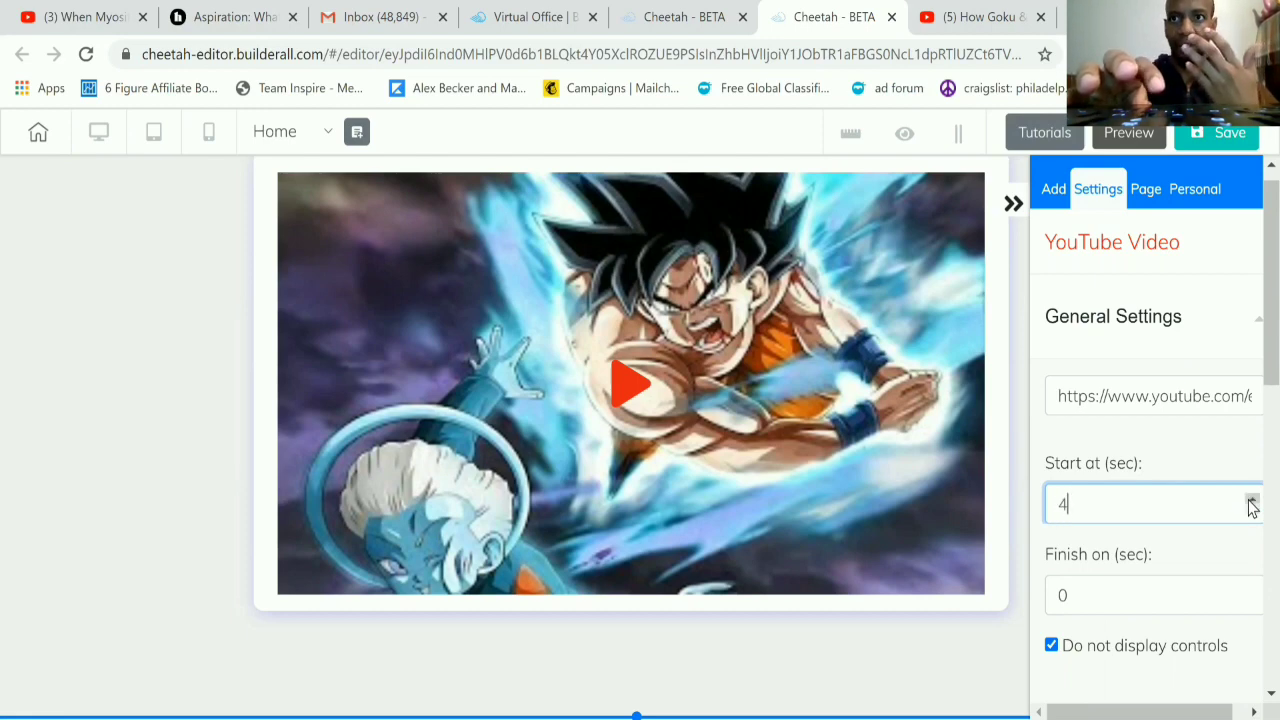
left_click(1101, 592)
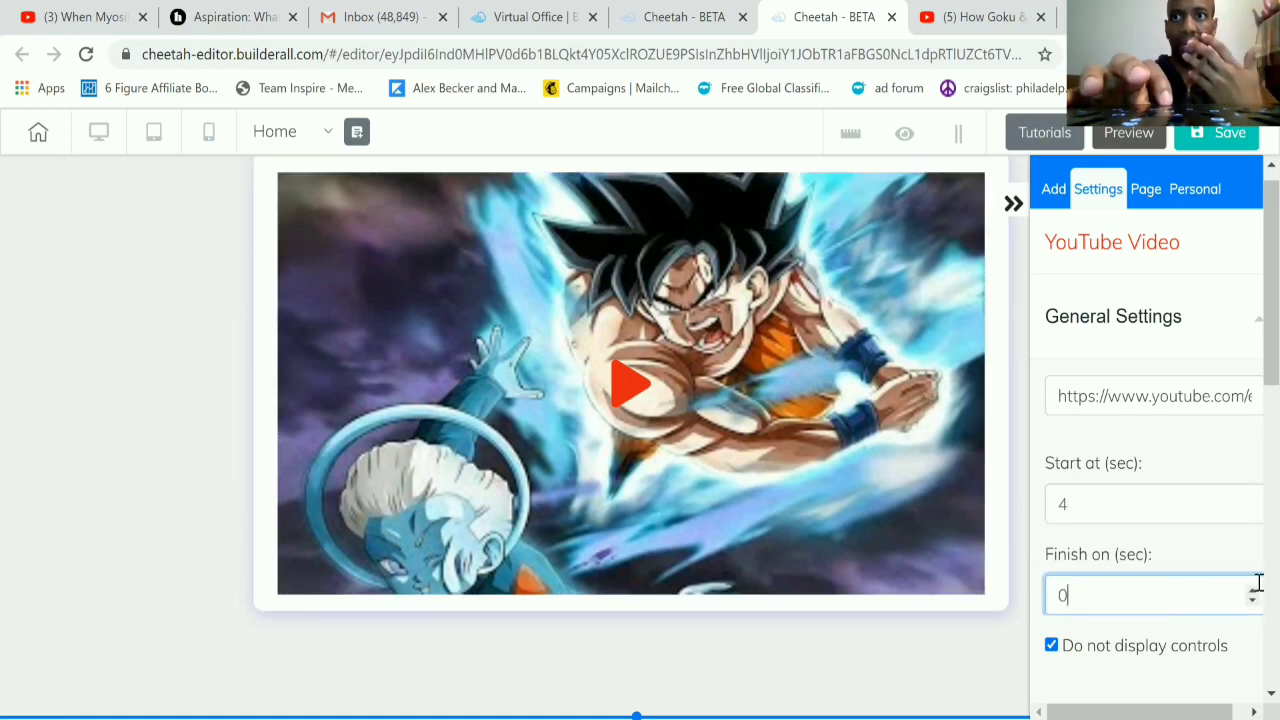
Step: Reset the YouTube video's start time to 0 seconds
left_click(1085, 497)
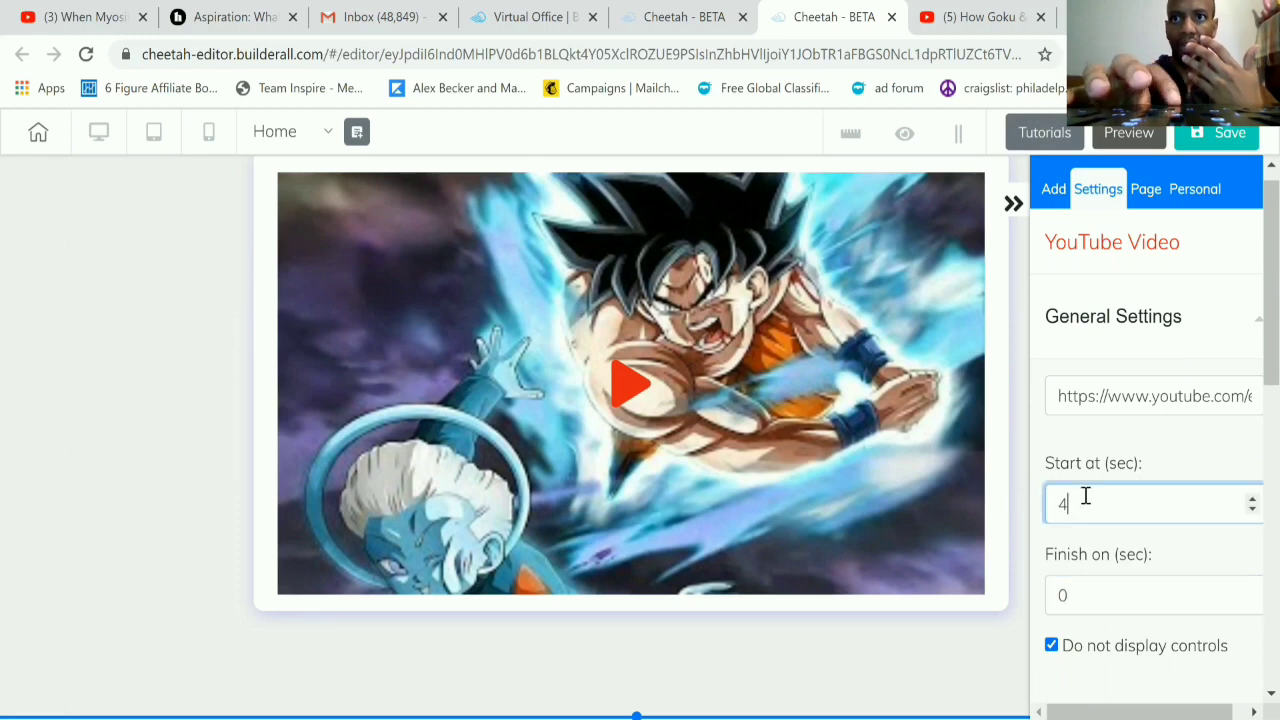
left_click(1251, 509)
left_click(1252, 510)
left_click(1252, 510)
left_click(1252, 510)
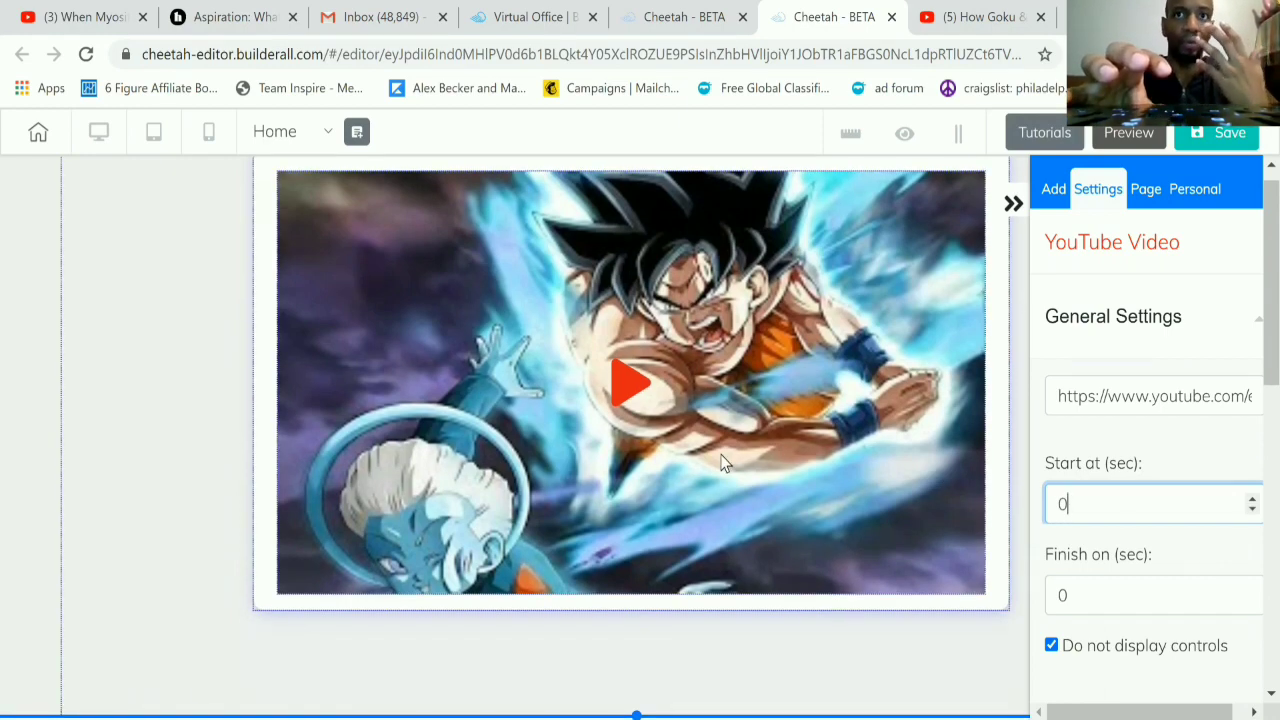
left_click(1013, 208)
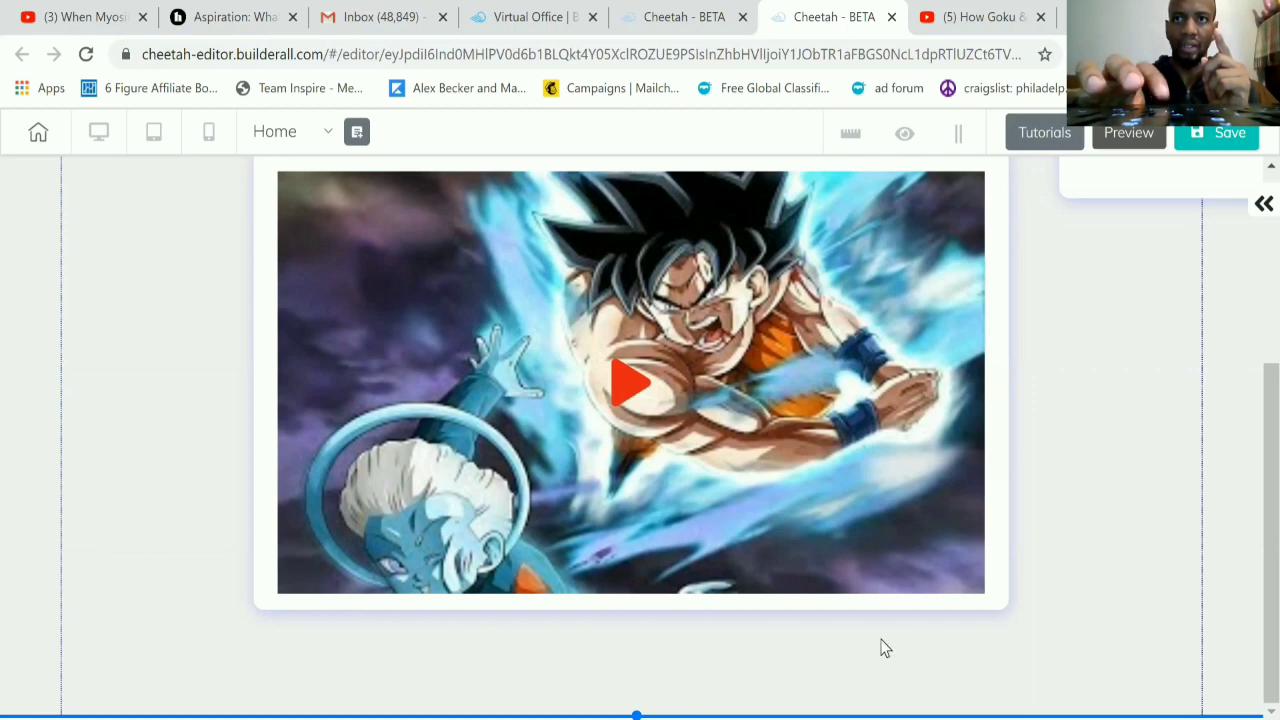
left_click(1259, 210)
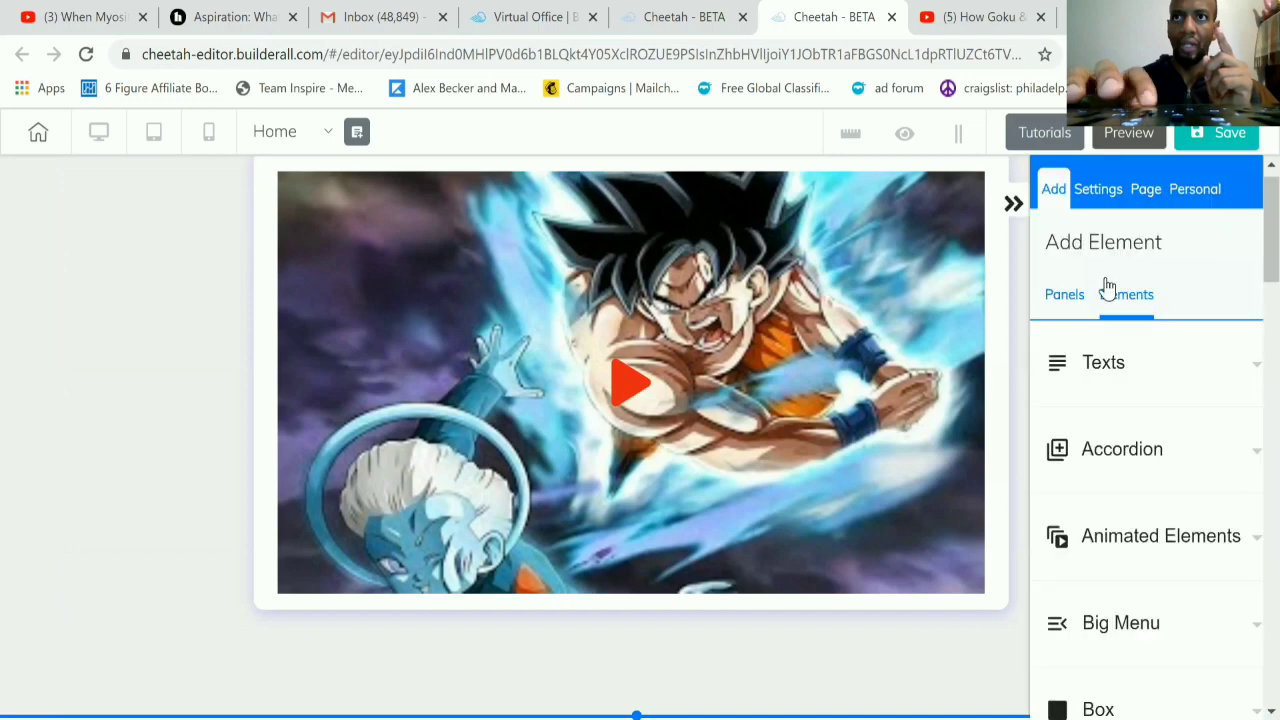
left_click(1062, 296)
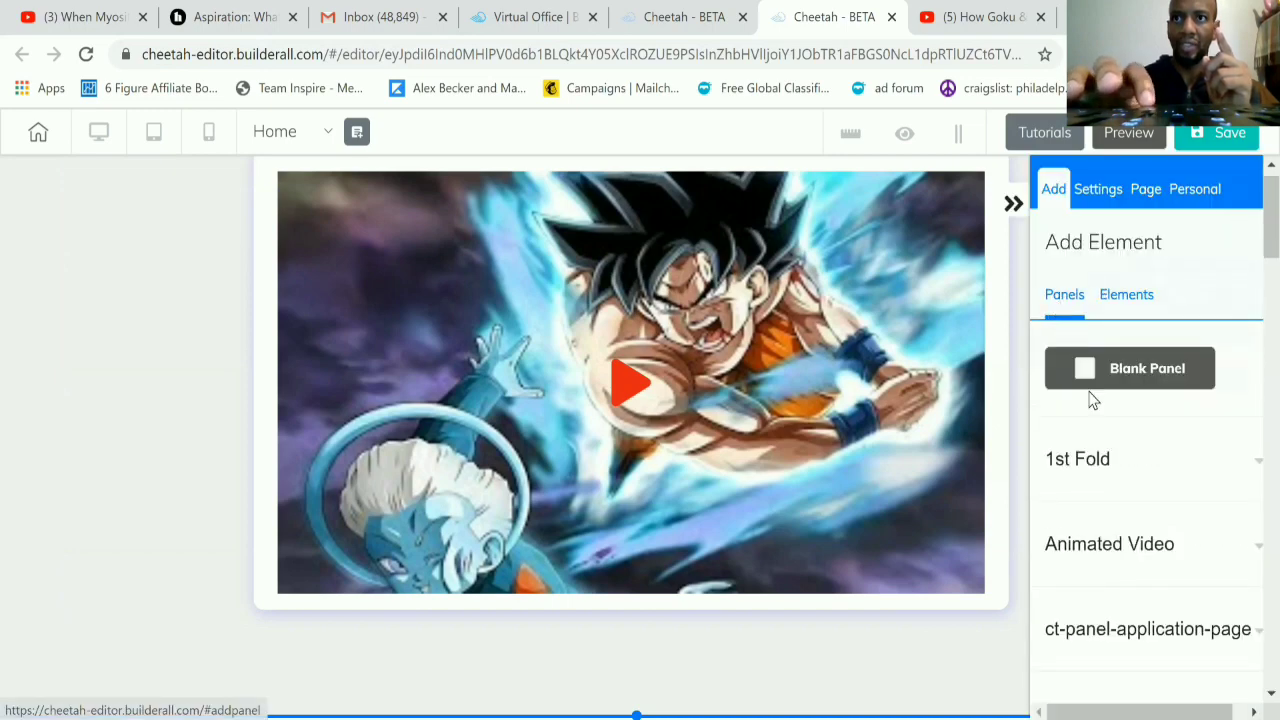
scroll(1094, 463, "down", 1)
scroll(1094, 463, "up", 2)
scroll(1094, 465, "down", 5)
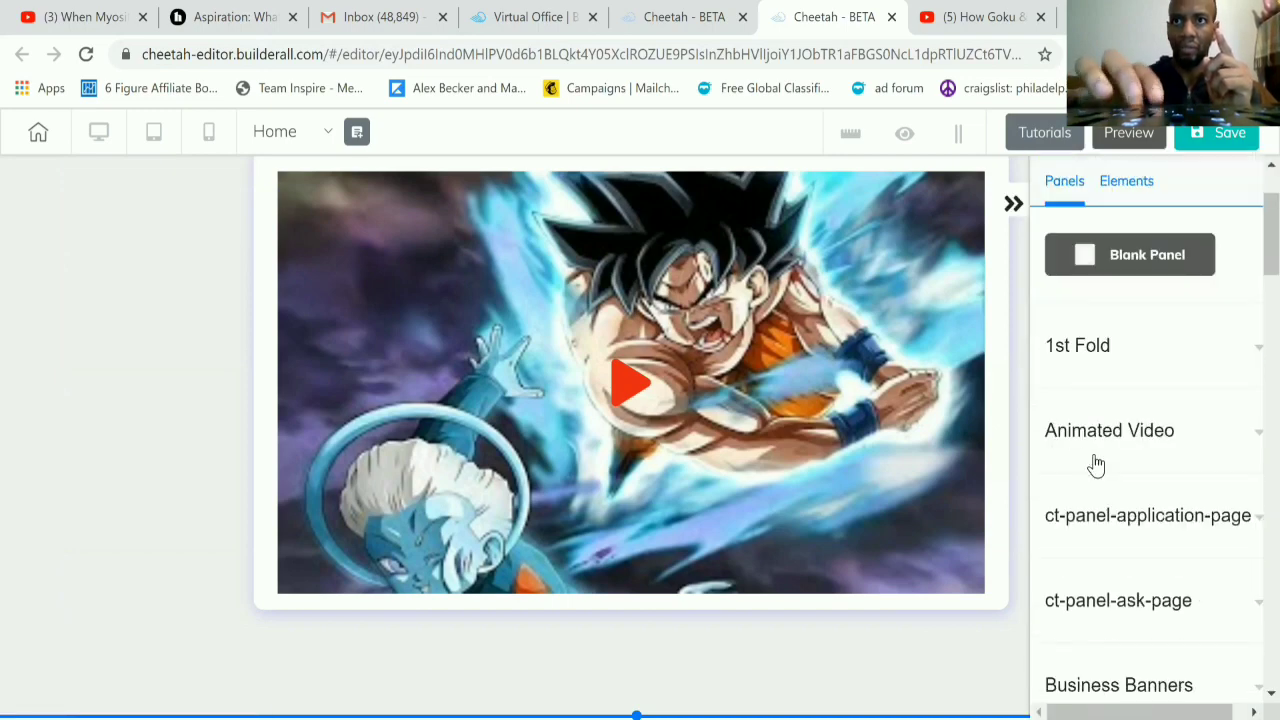
Step: Set the height of the panel containing the video to 1591
left_click(786, 666)
scroll(1060, 480, "up", 5)
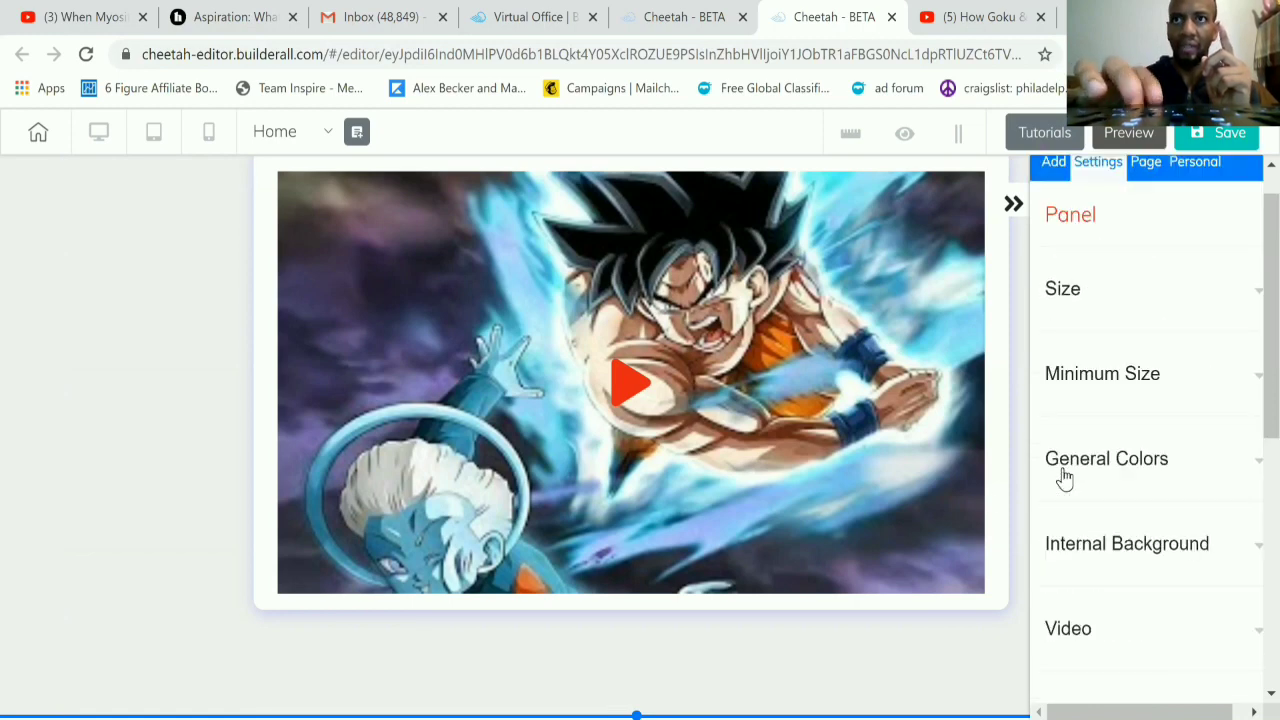
scroll(1064, 478, "up", 1)
left_click(1117, 354)
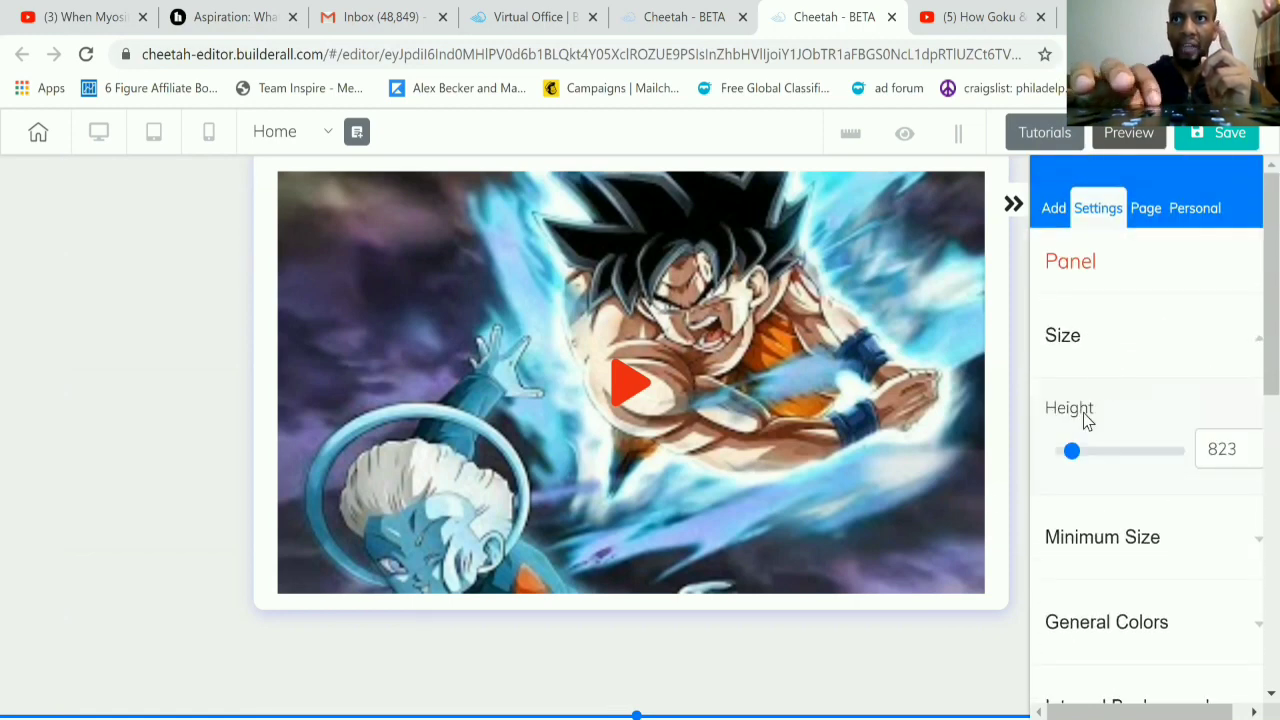
left_click(1085, 452)
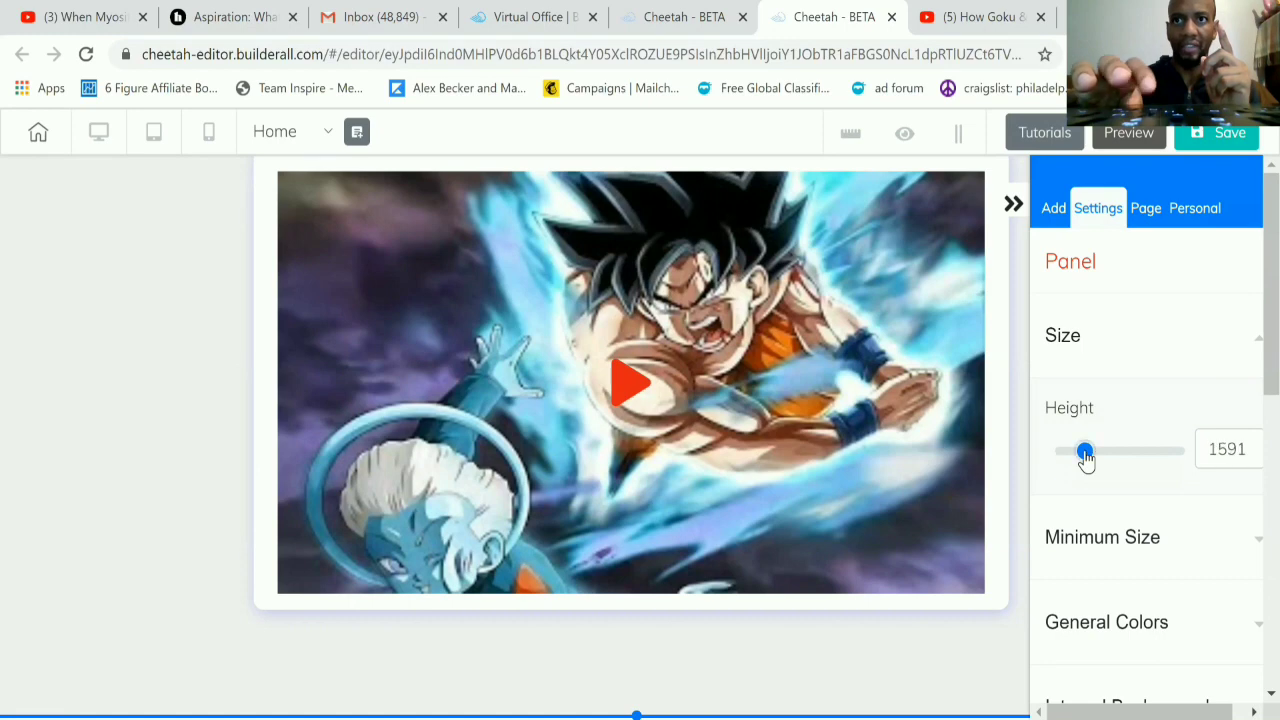
scroll(883, 605, "down", 2)
scroll(883, 602, "down", 1)
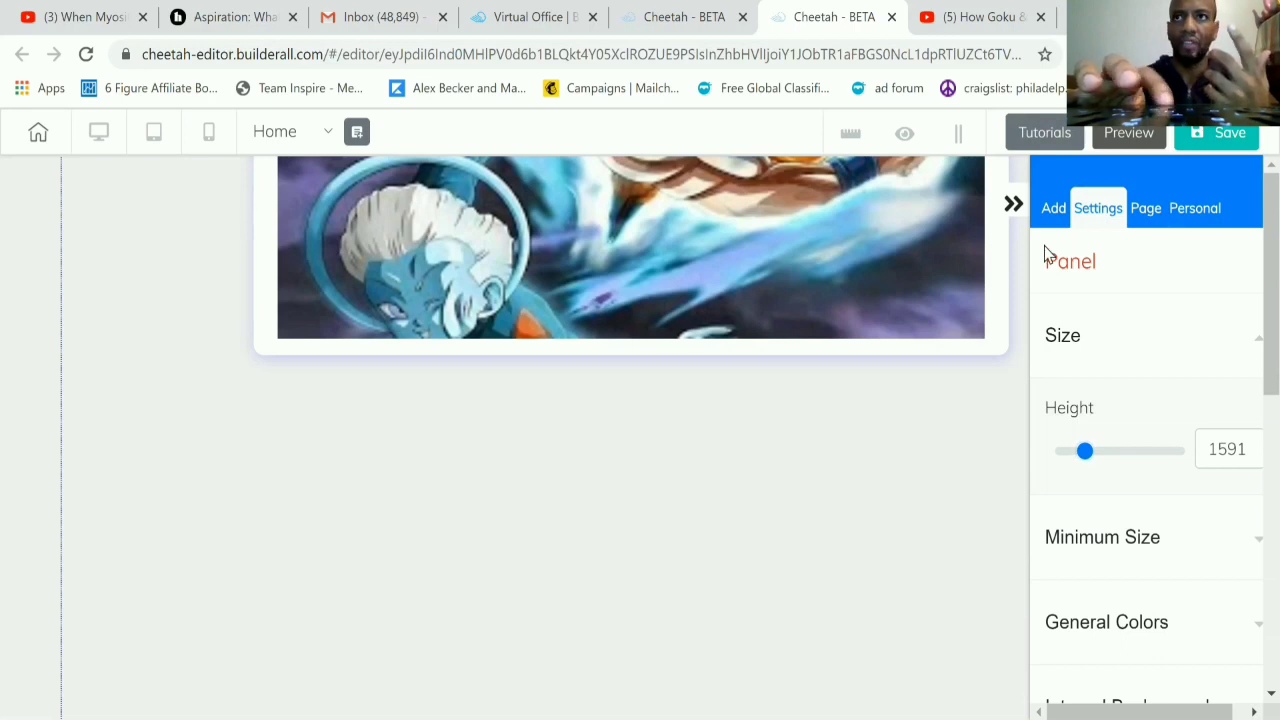
Step: Place a green rectangular Register Now button in the empty space below the video box
left_click(1054, 210)
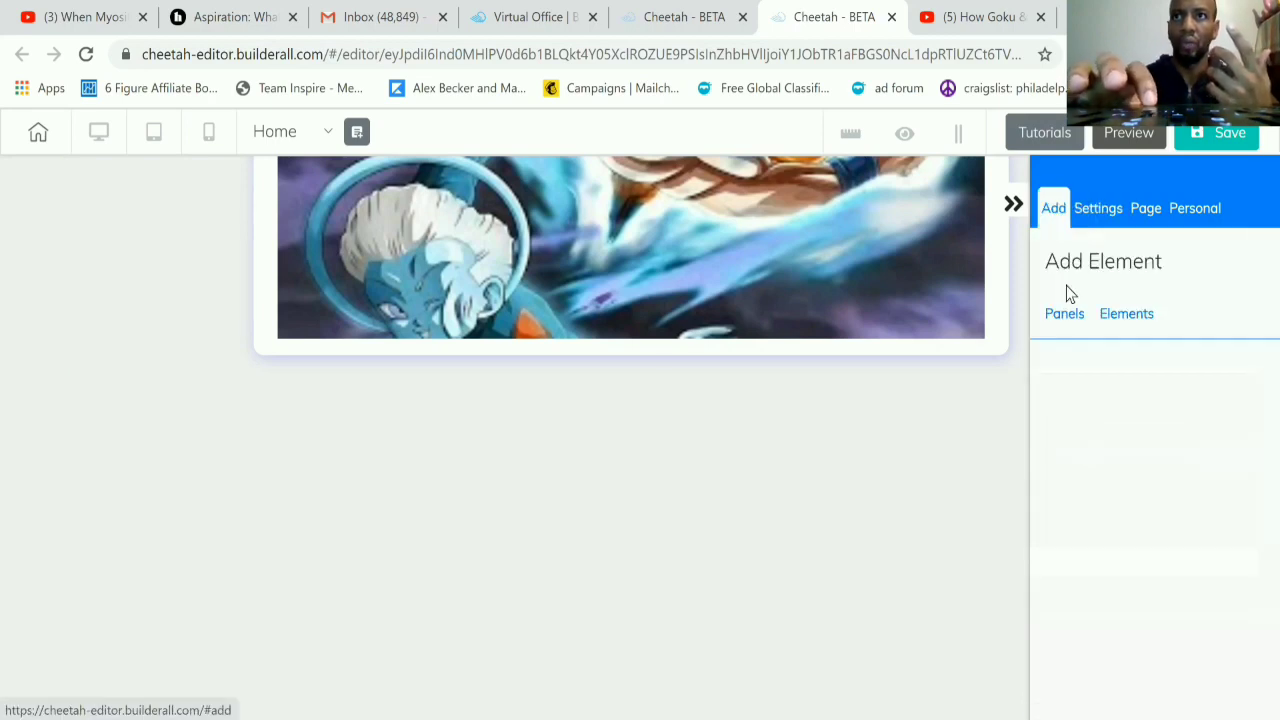
left_click(1125, 328)
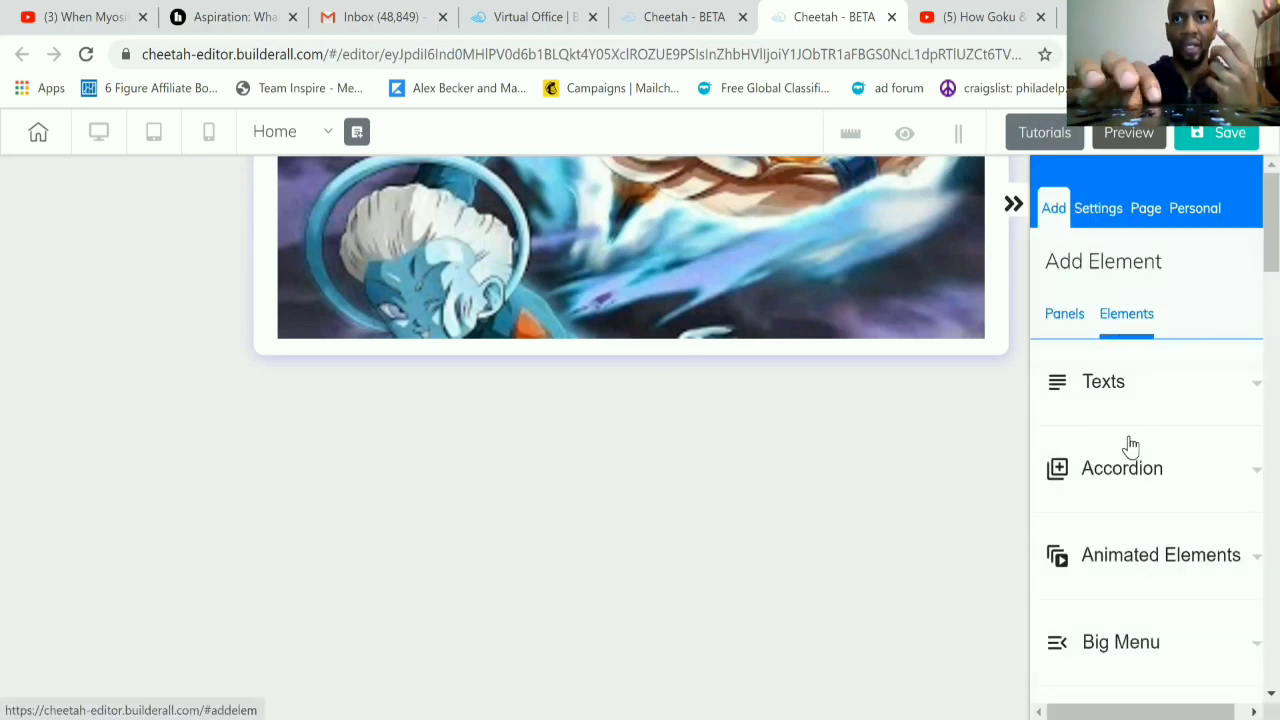
scroll(1130, 447, "down", 2)
scroll(1129, 447, "down", 1)
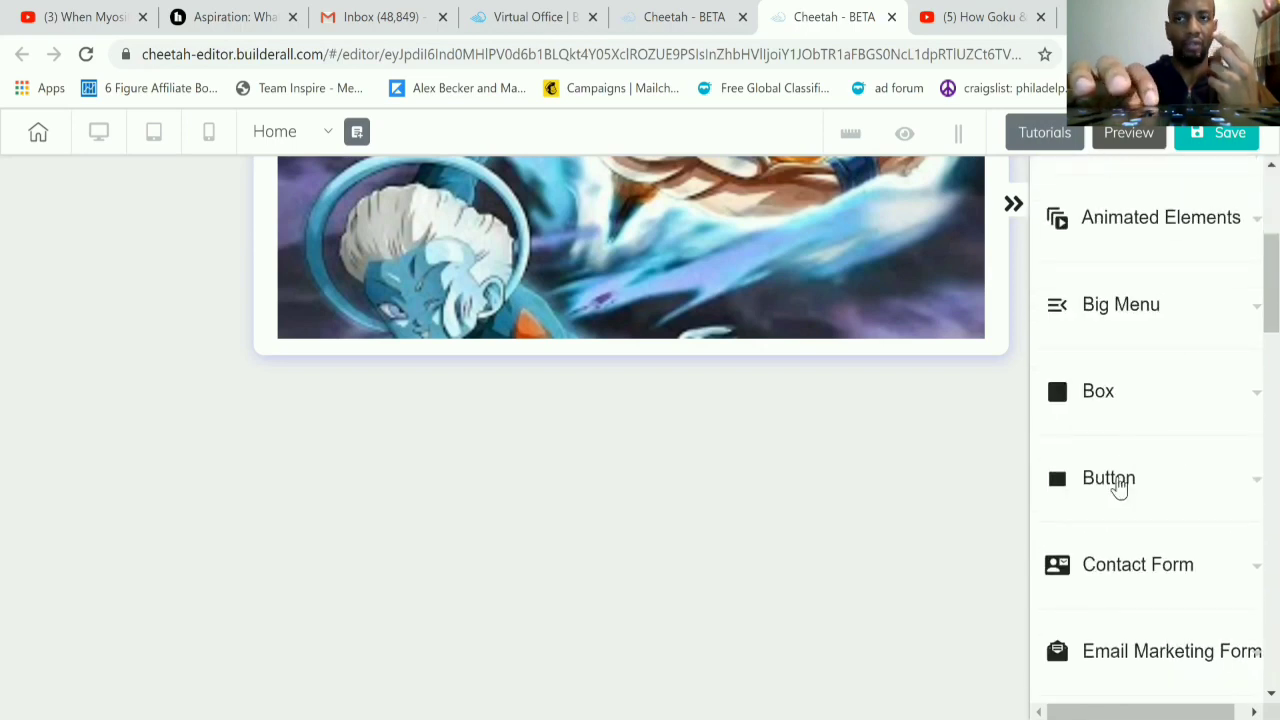
left_click(1119, 487)
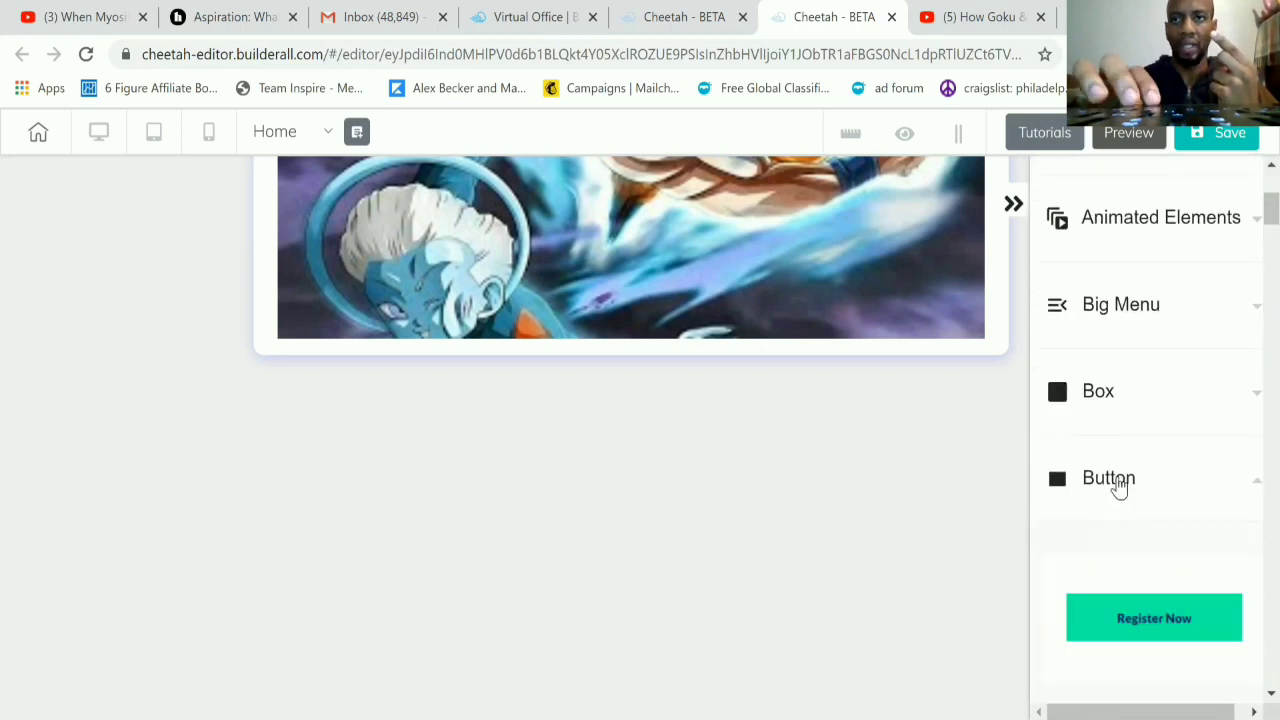
scroll(1119, 485, "down", 1)
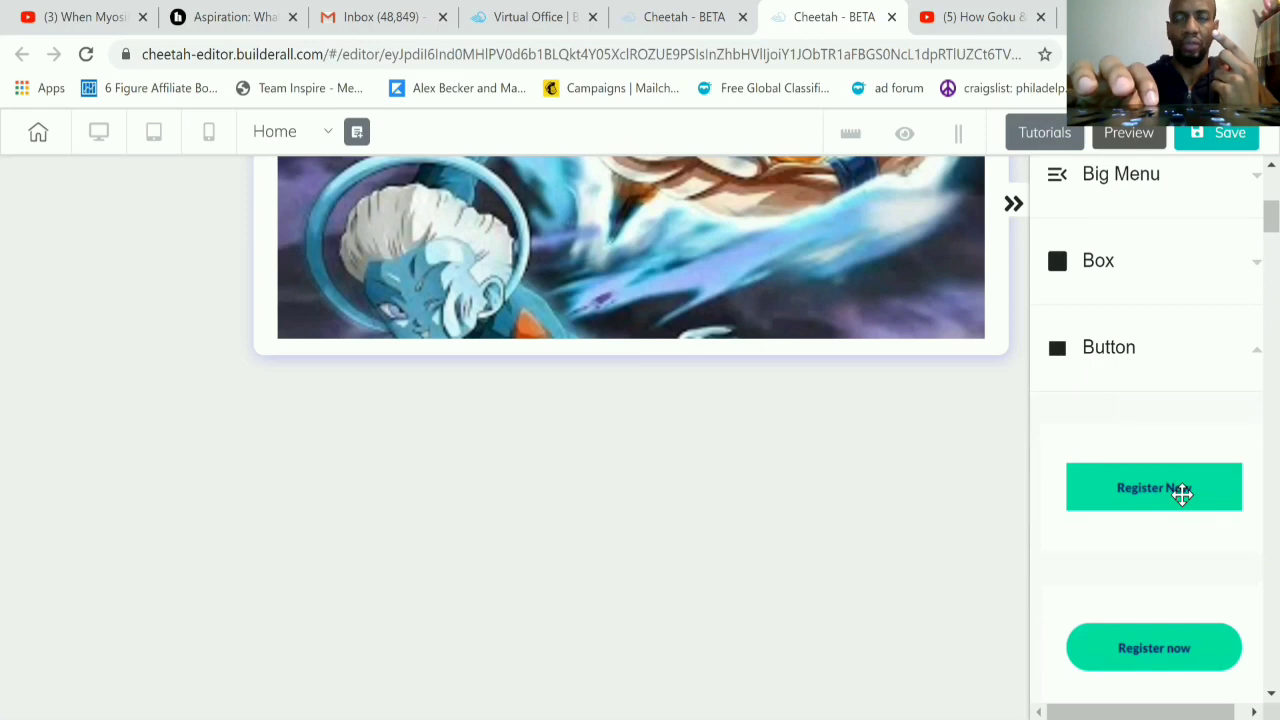
left_click_drag(1181, 493, 596, 547)
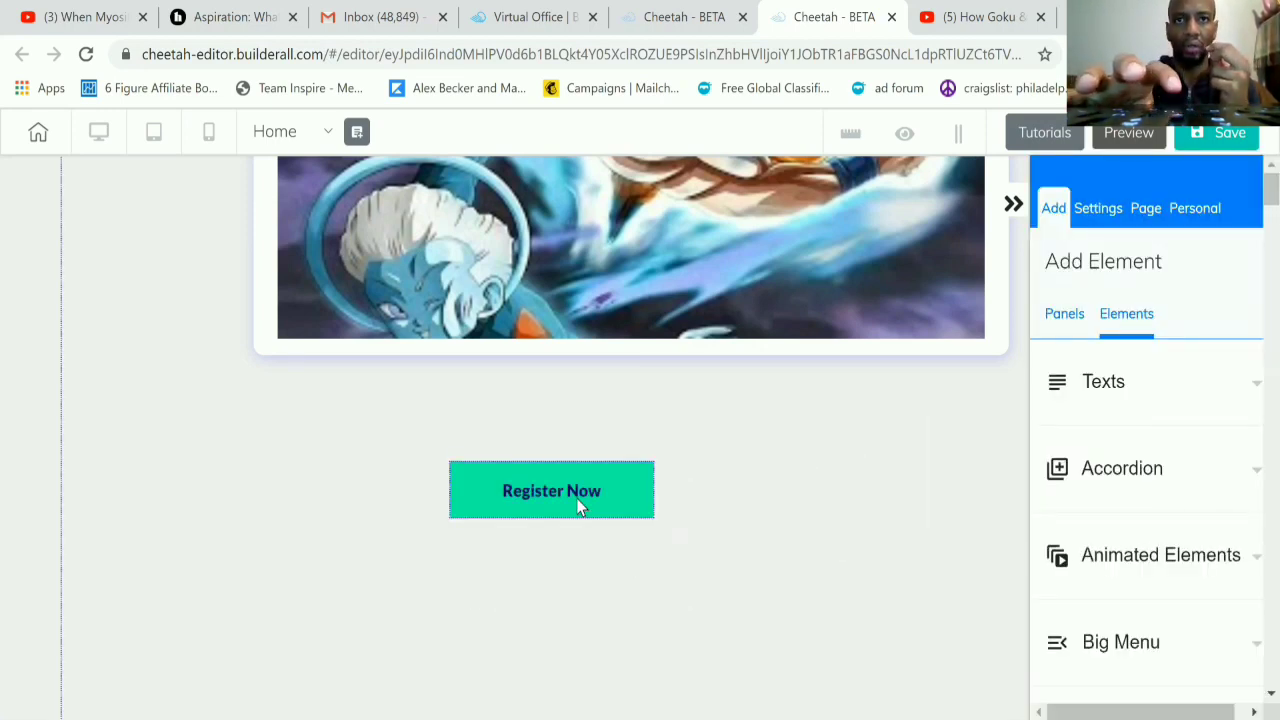
Step: Enlarge the Register Now button into a taller, much wider bar below the video box
left_click(576, 498)
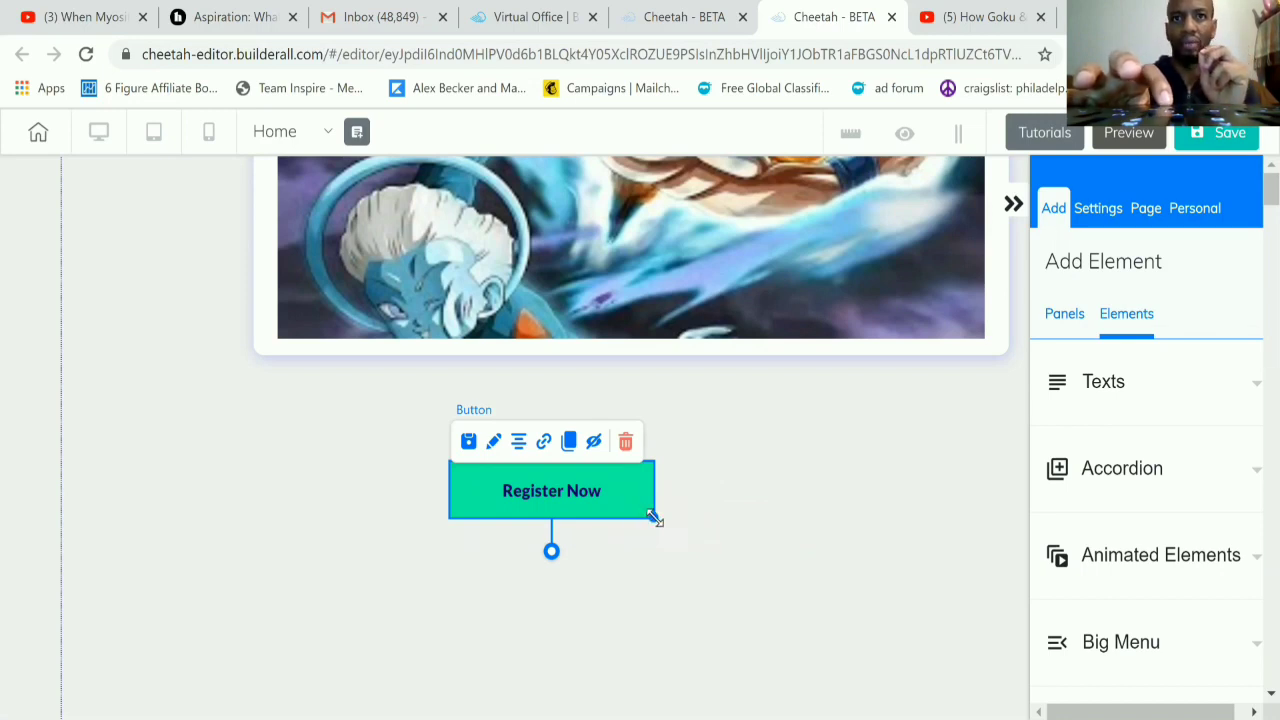
left_click_drag(652, 516, 848, 591)
left_click_drag(864, 651, 1013, 541)
left_click(873, 604)
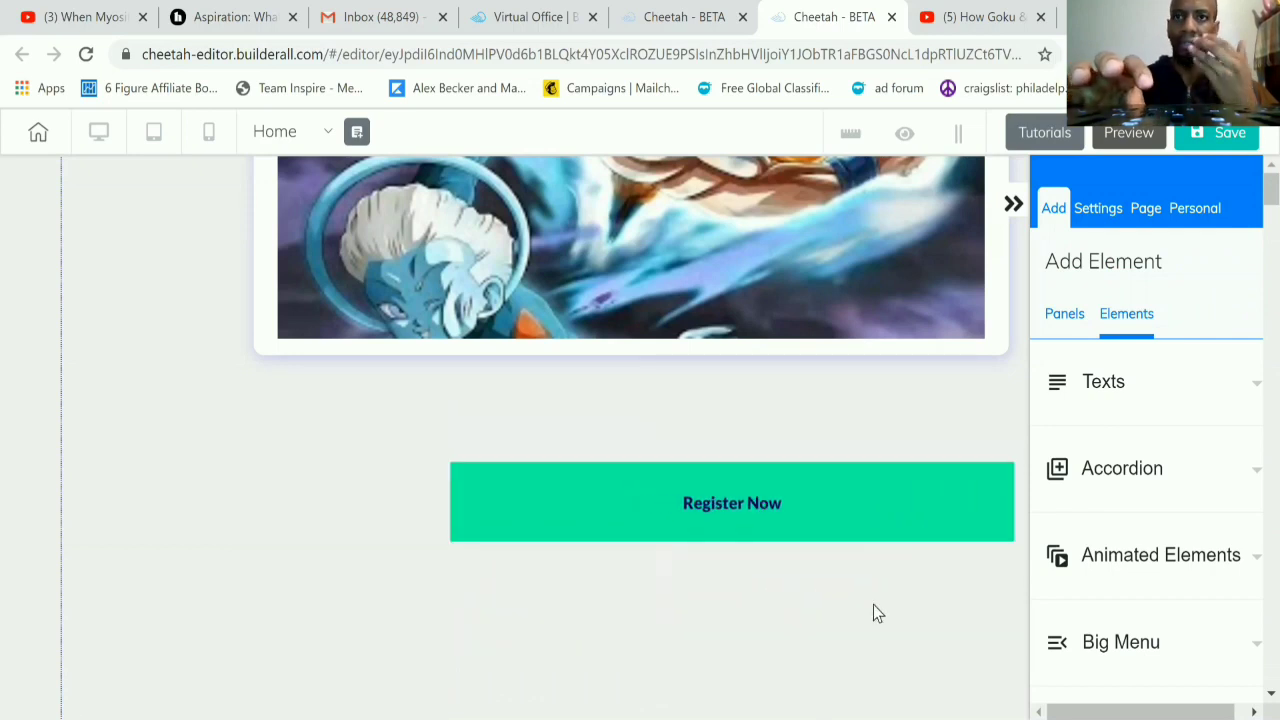
Step: Center the Register Now button horizontally beneath the video box
left_click(755, 503)
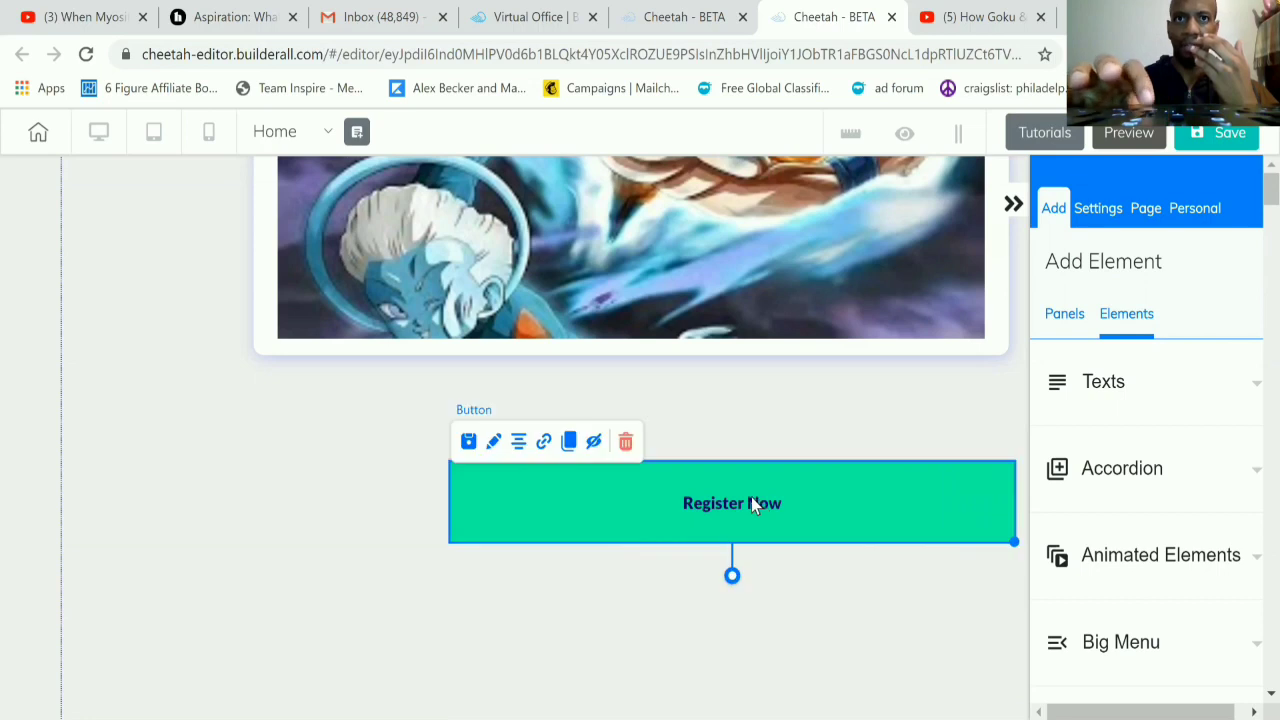
left_click(520, 447)
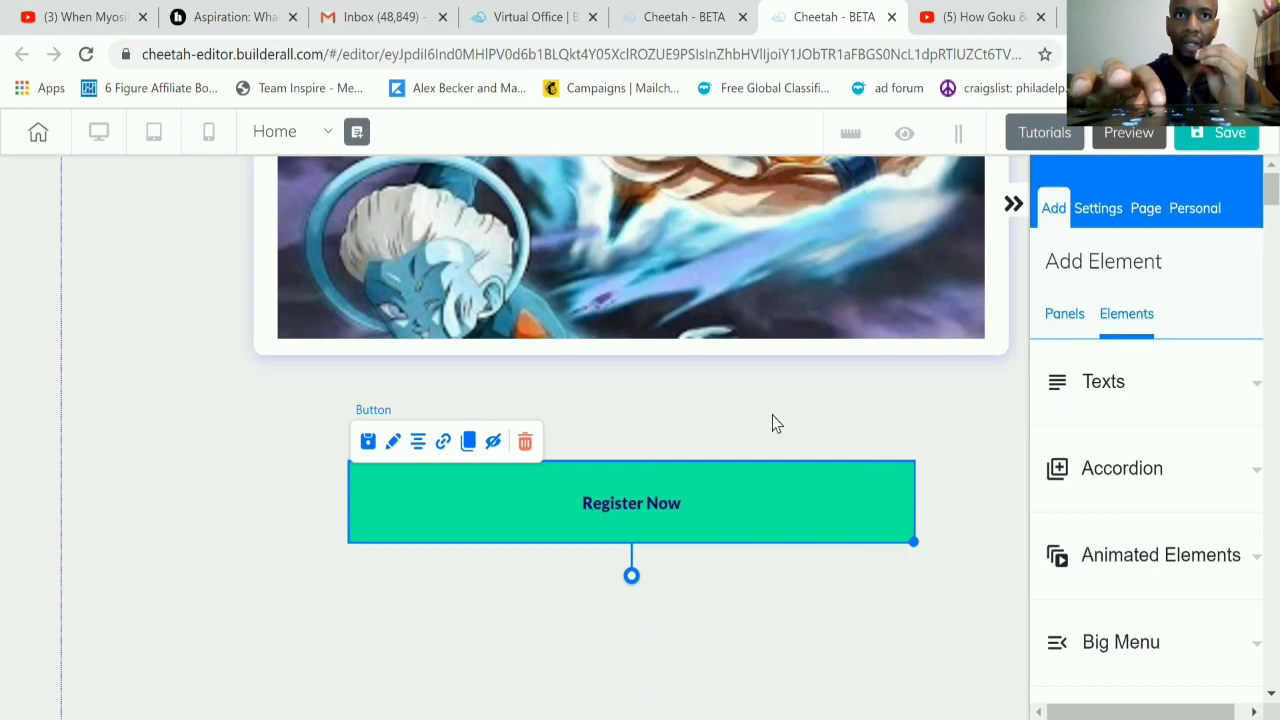
Step: Examine the Register Now button's web link options, including URL and target, and close them without setting a link
left_click(442, 450)
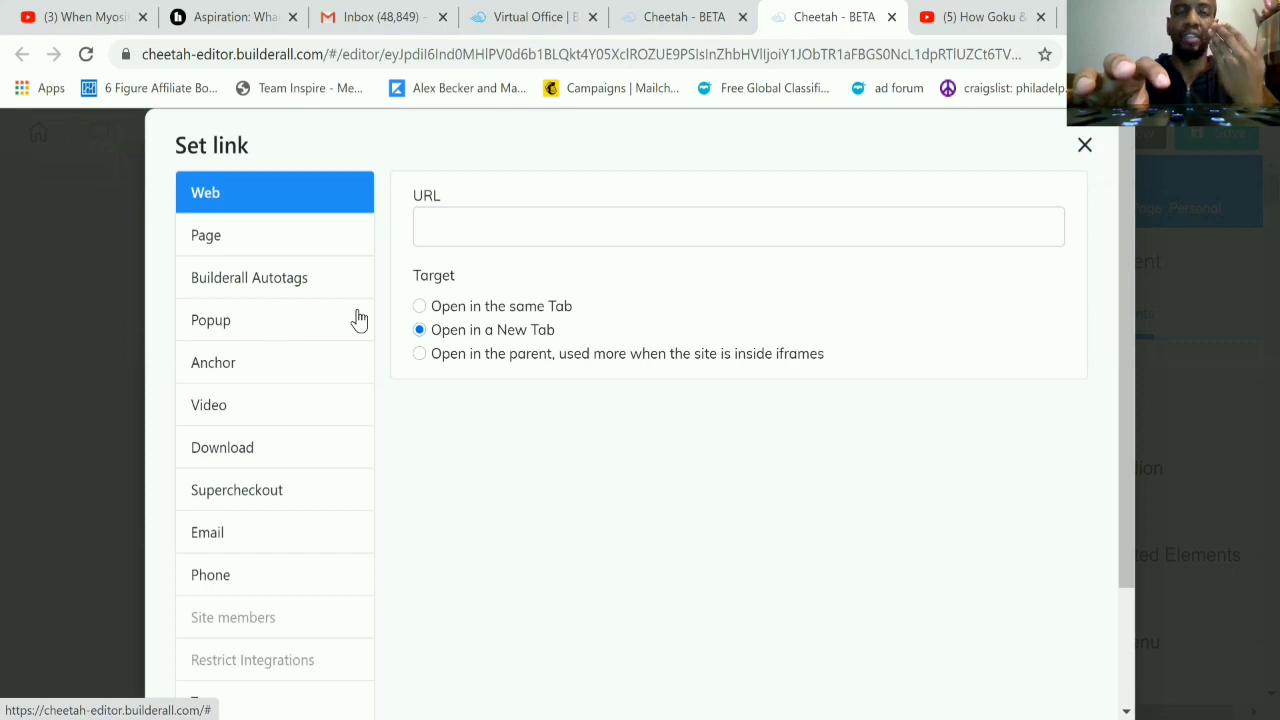
left_click(518, 224)
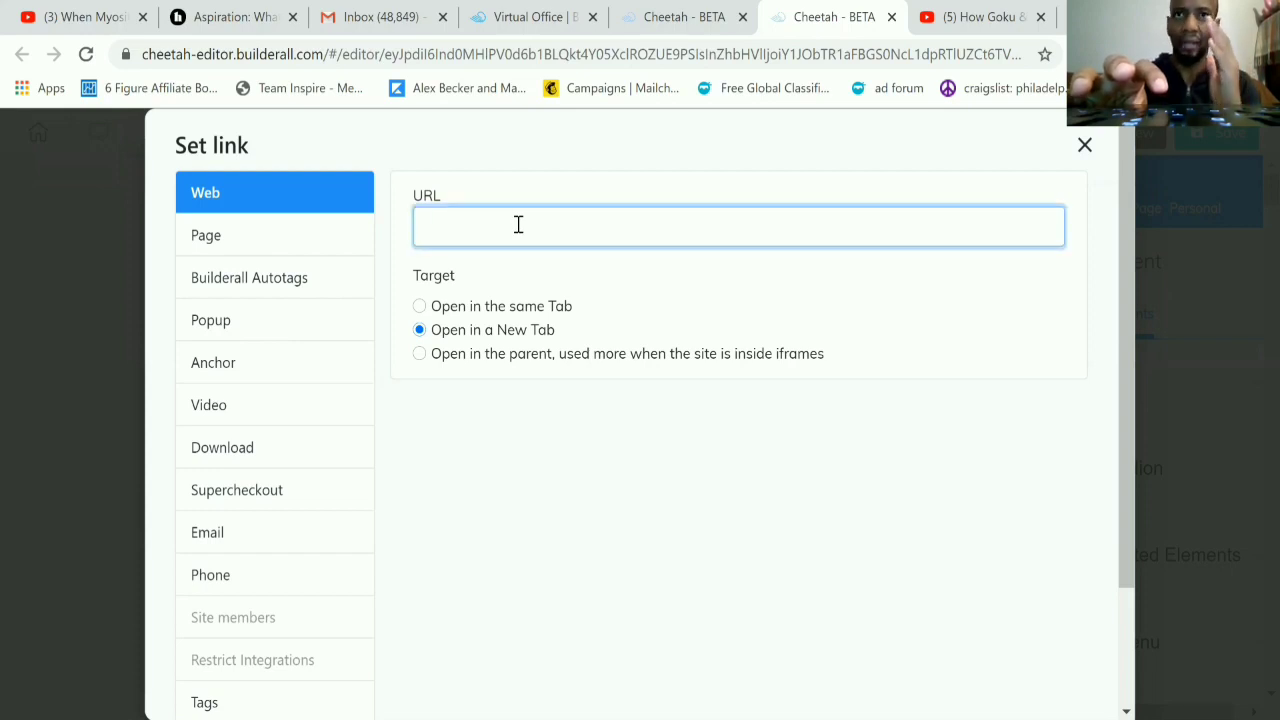
scroll(518, 224, "down", 2)
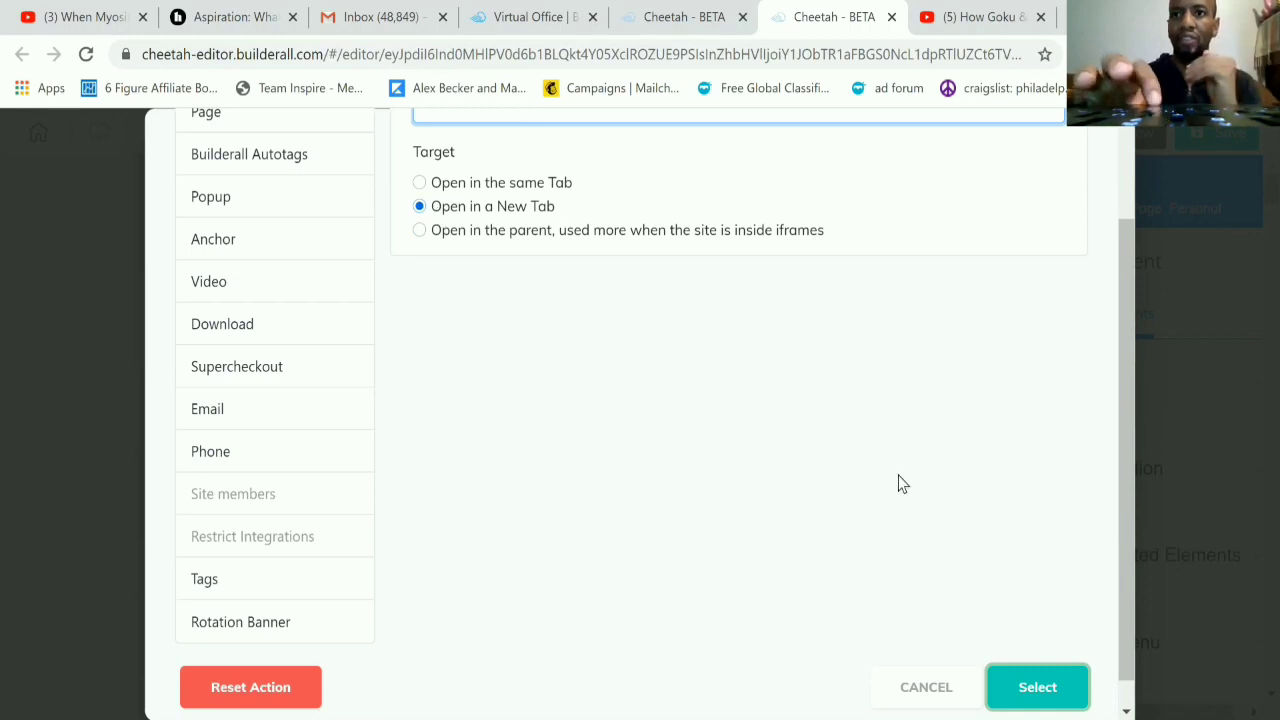
scroll(809, 483, "up", 3)
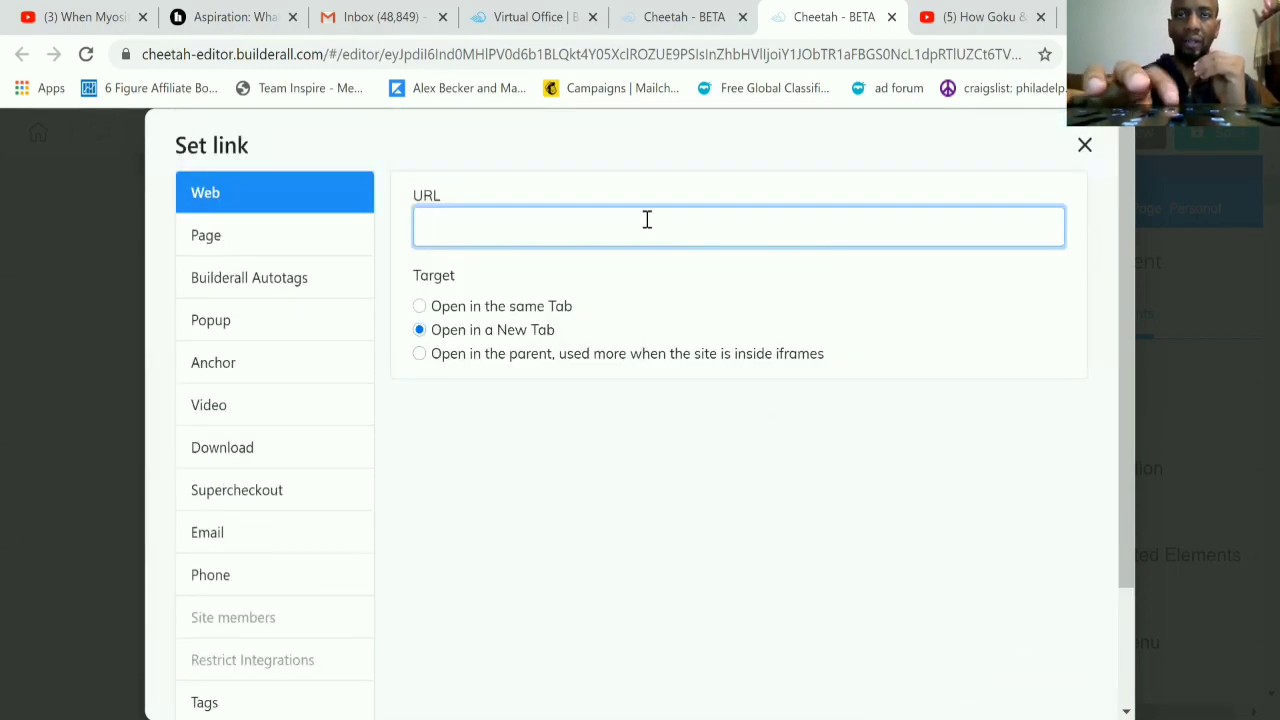
scroll(847, 462, "down", 3)
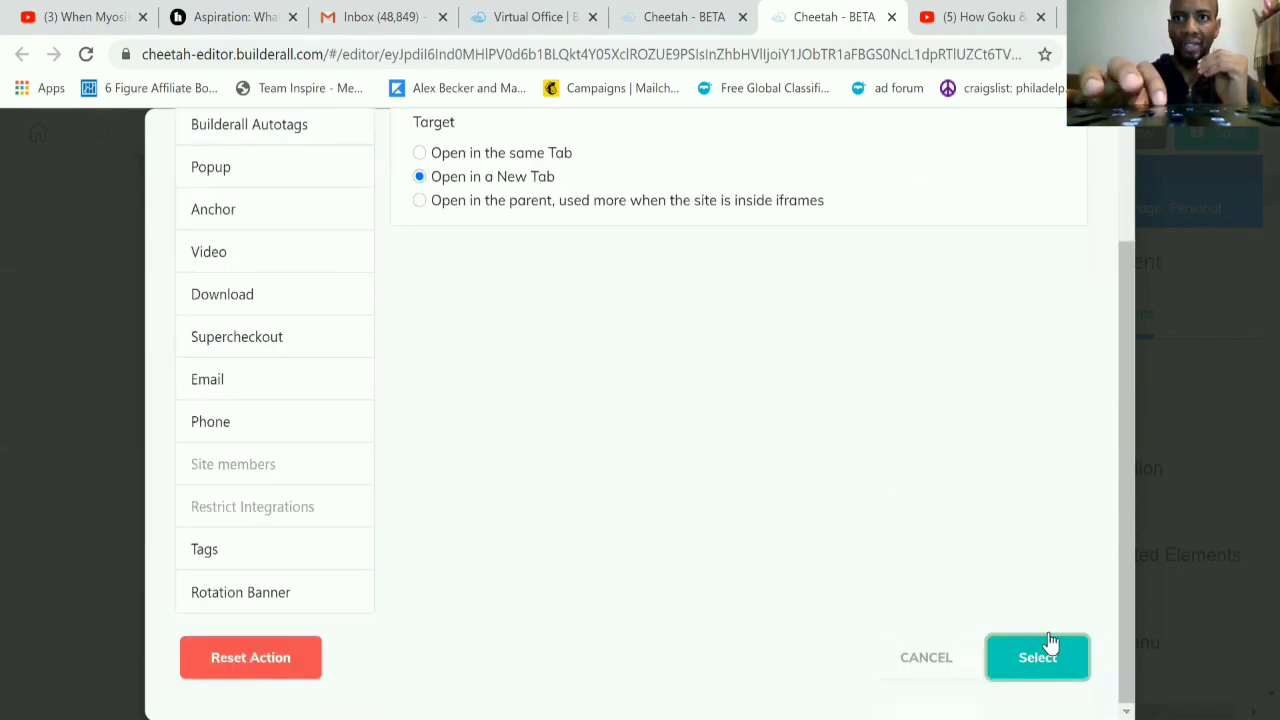
scroll(1037, 489, "up", 3)
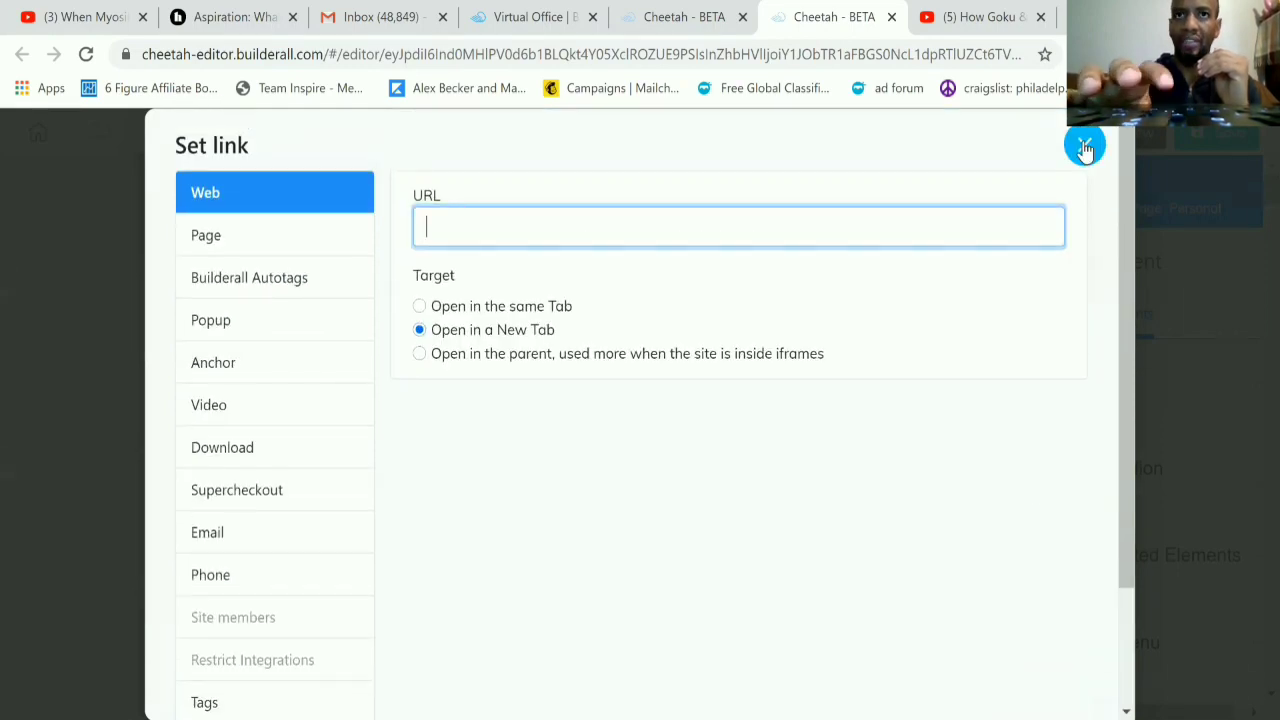
left_click(1083, 143)
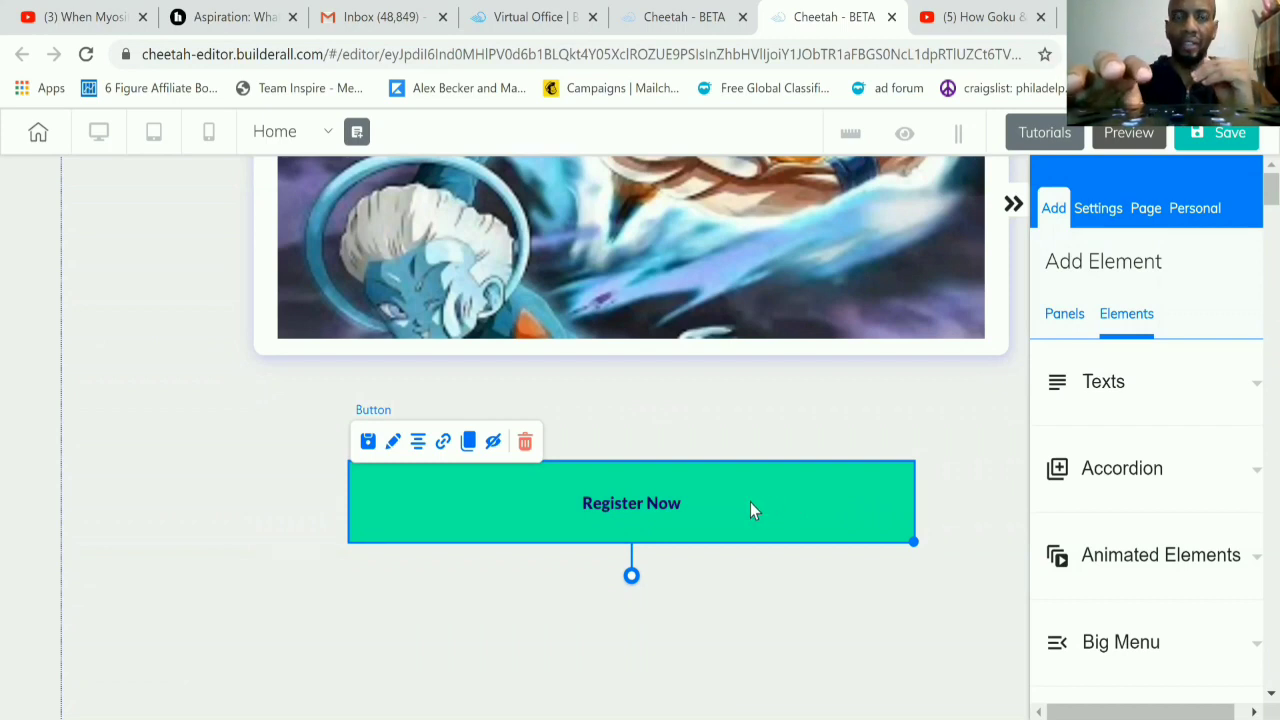
Step: Resize the Register Now button to width 538 and height 74, and enlarge it slightly from its corner
left_click(392, 447)
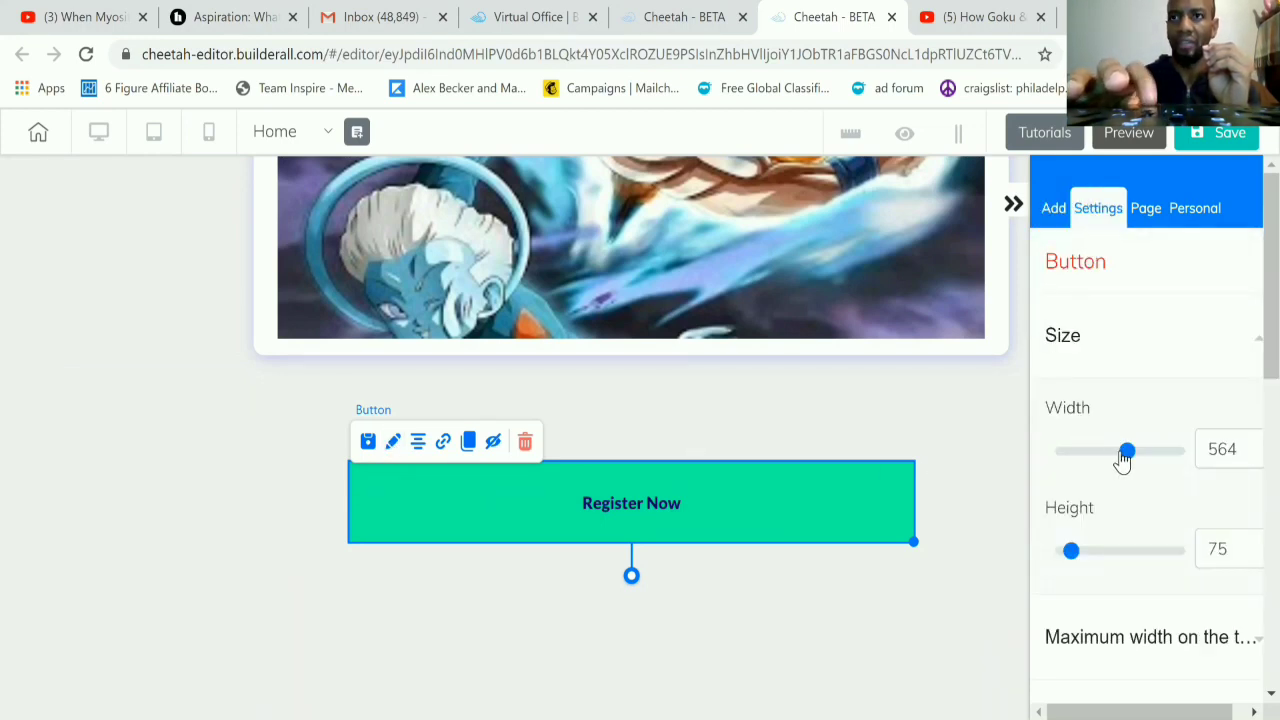
mouse_move(1124, 457)
left_mouse_down()
mouse_move(1091, 457)
mouse_move(1126, 460)
left_mouse_up()
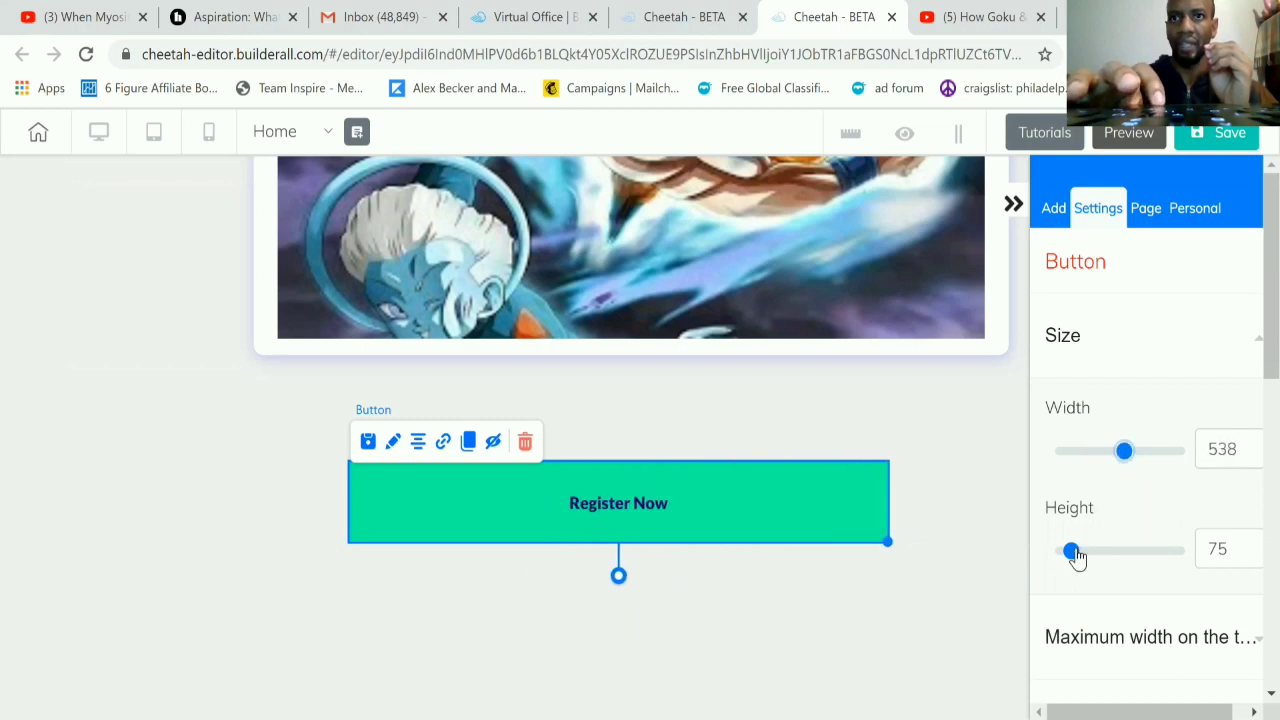
left_click_drag(1076, 558, 1071, 551)
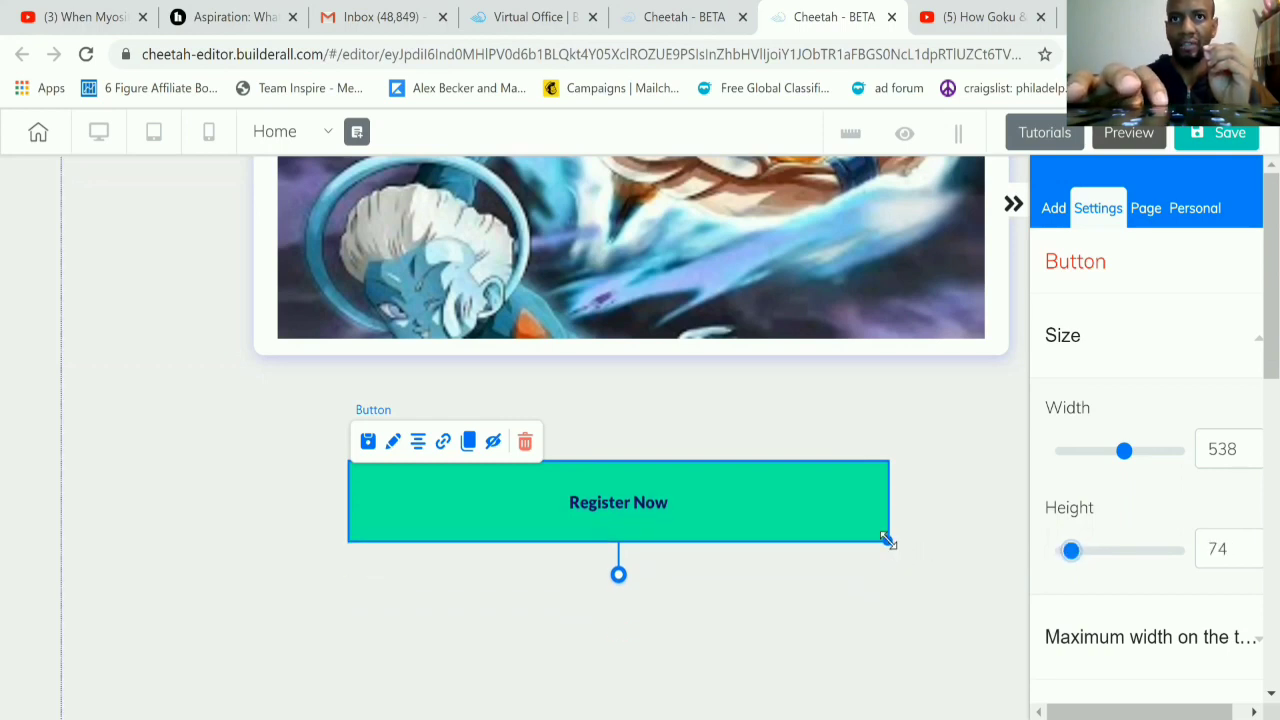
left_click_drag(888, 541, 896, 548)
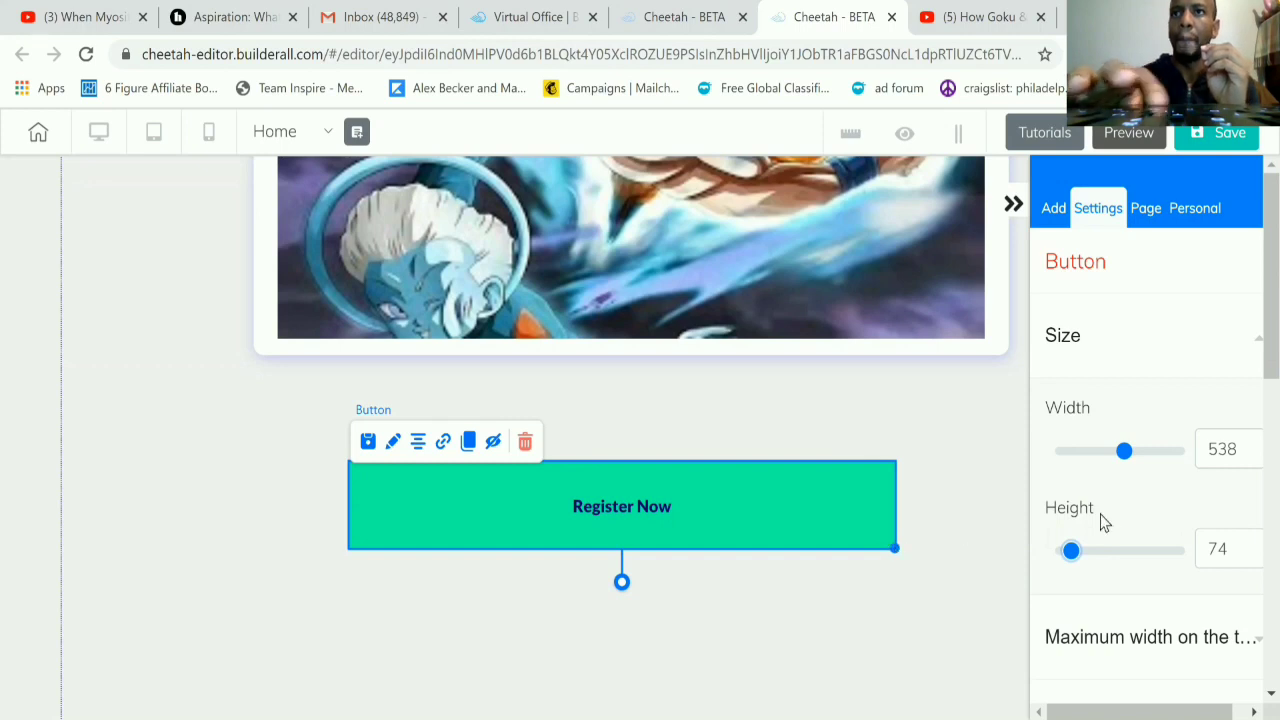
Step: Change the Register Now button's solid background color to near-black 121313
scroll(1120, 522, "down", 3)
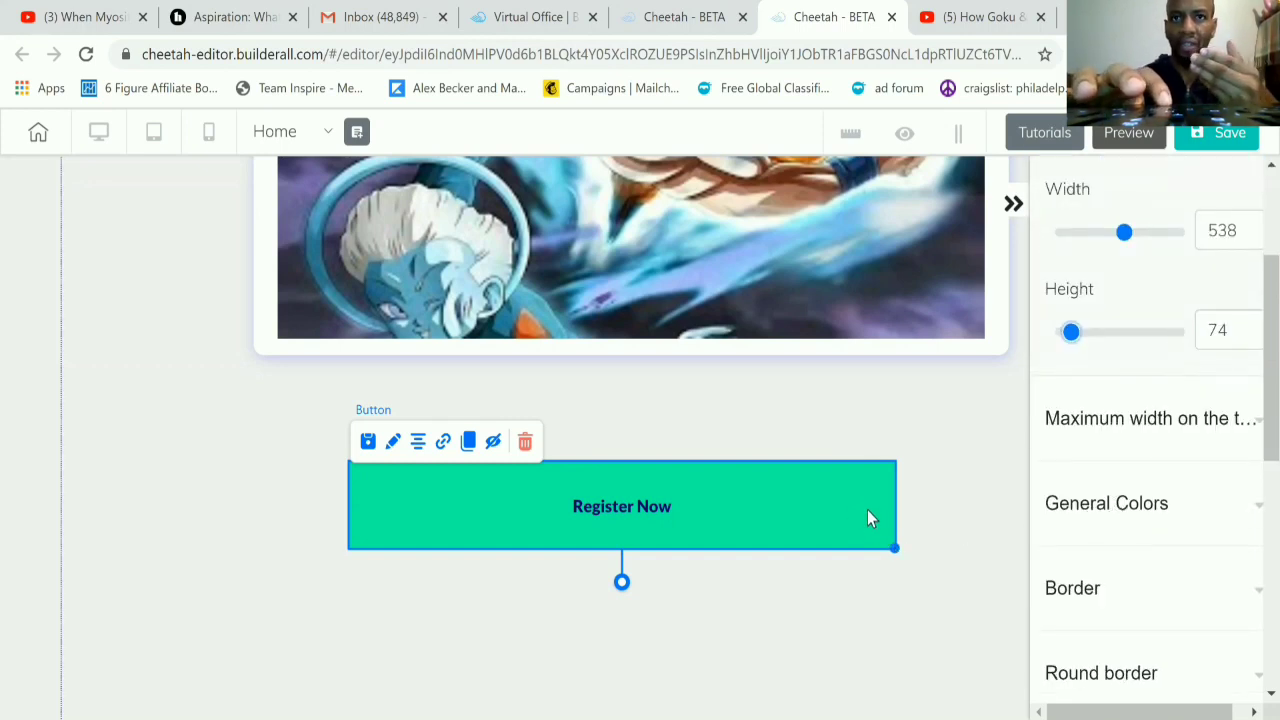
left_click(1088, 530)
scroll(1087, 530, "down", 2)
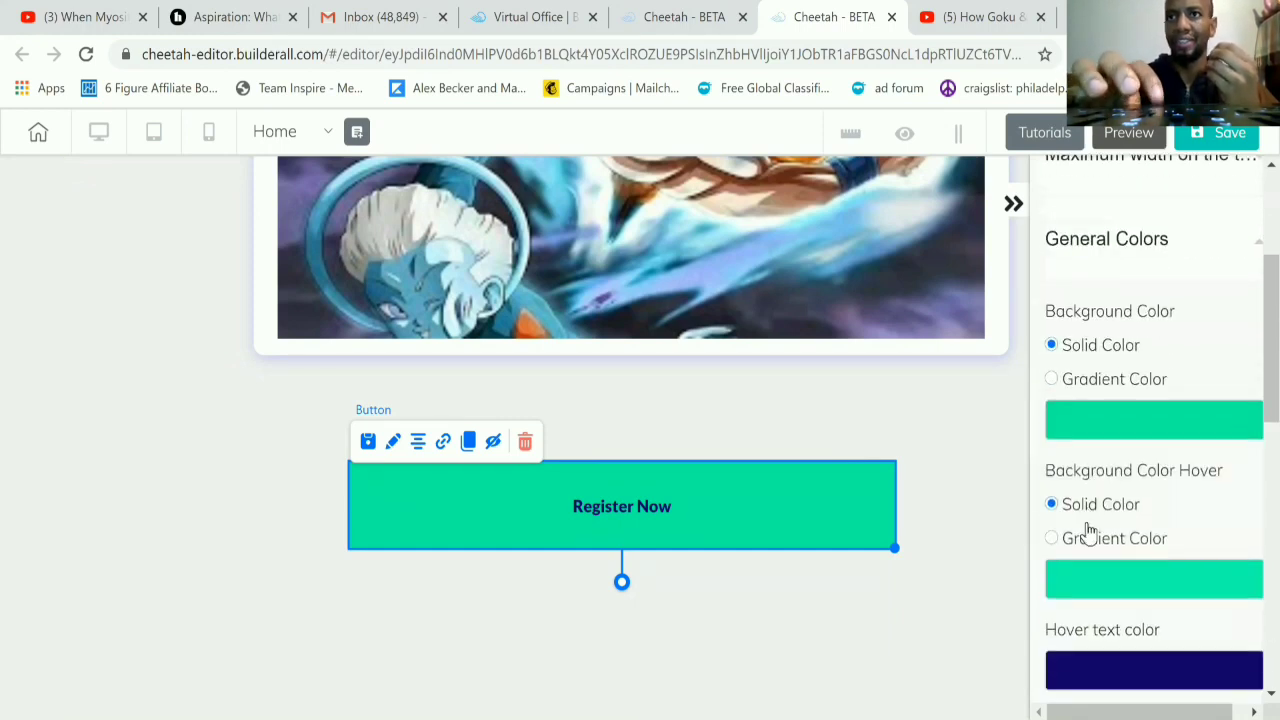
left_click(1110, 436)
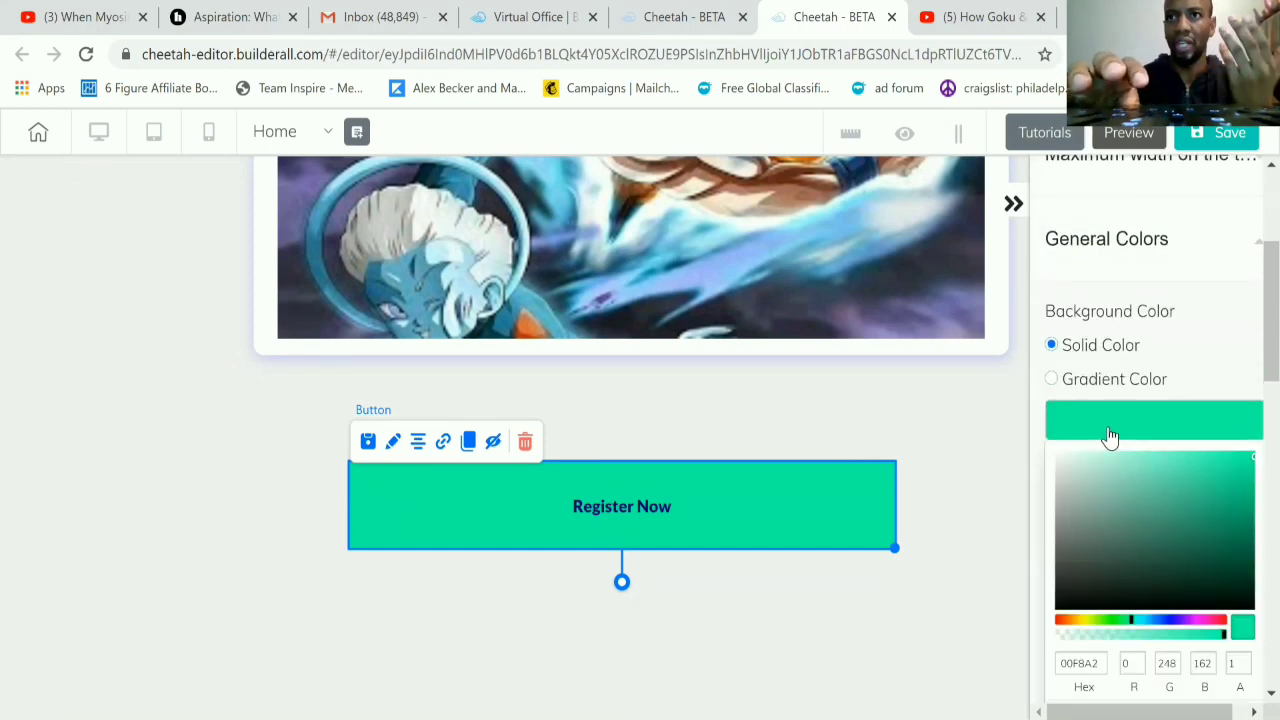
left_click(1066, 601)
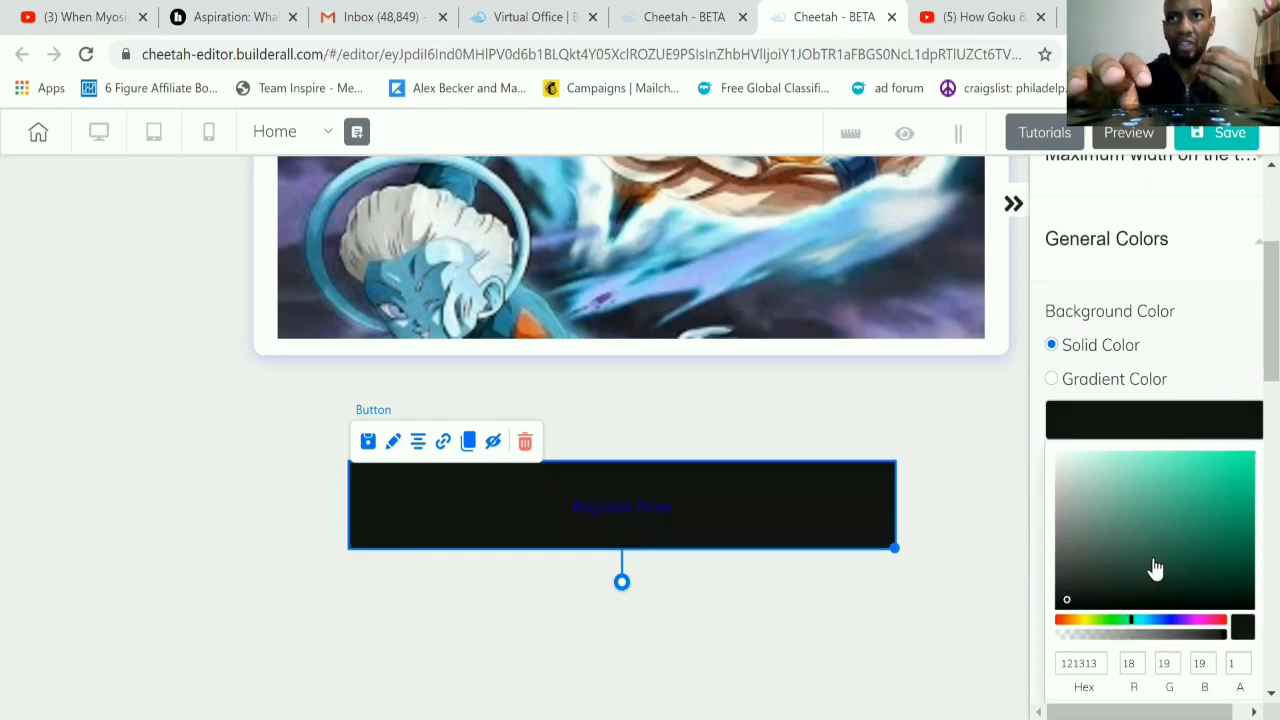
Step: Set the Register Now button's hover background to the very pale green F1FDF9
scroll(1153, 567, "down", 1)
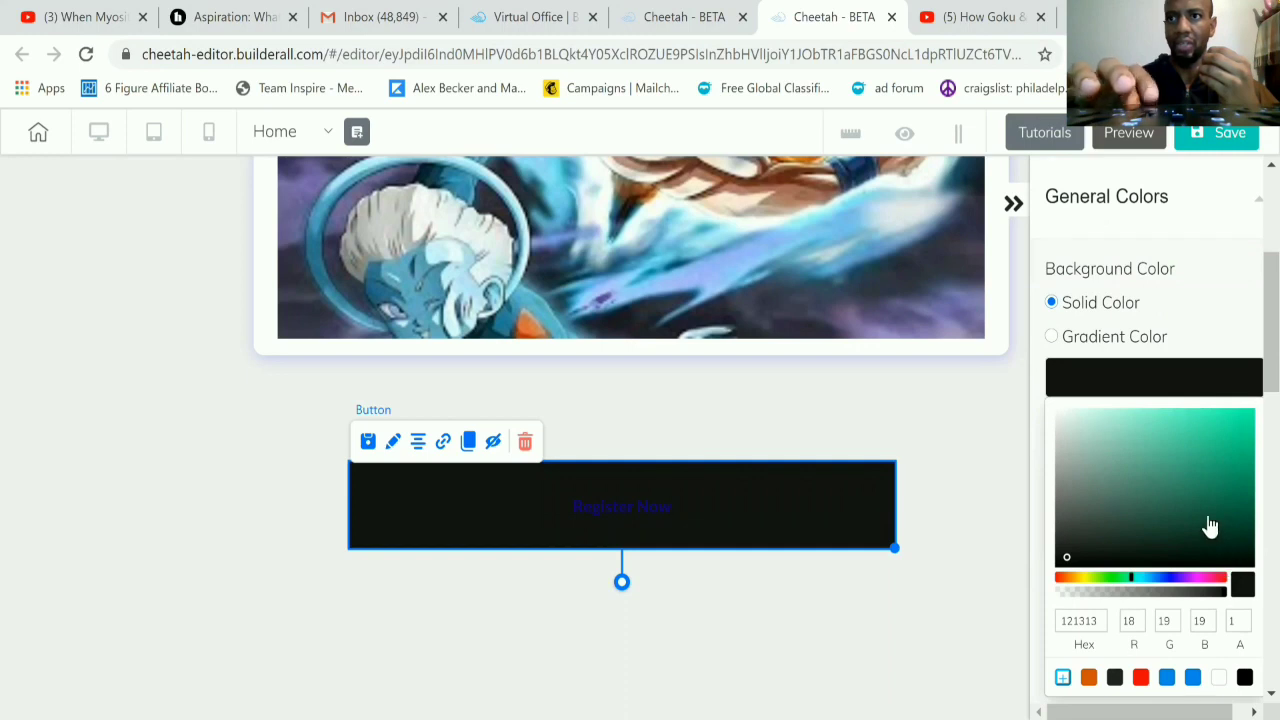
scroll(1209, 524, "down", 1)
scroll(1209, 524, "down", 3)
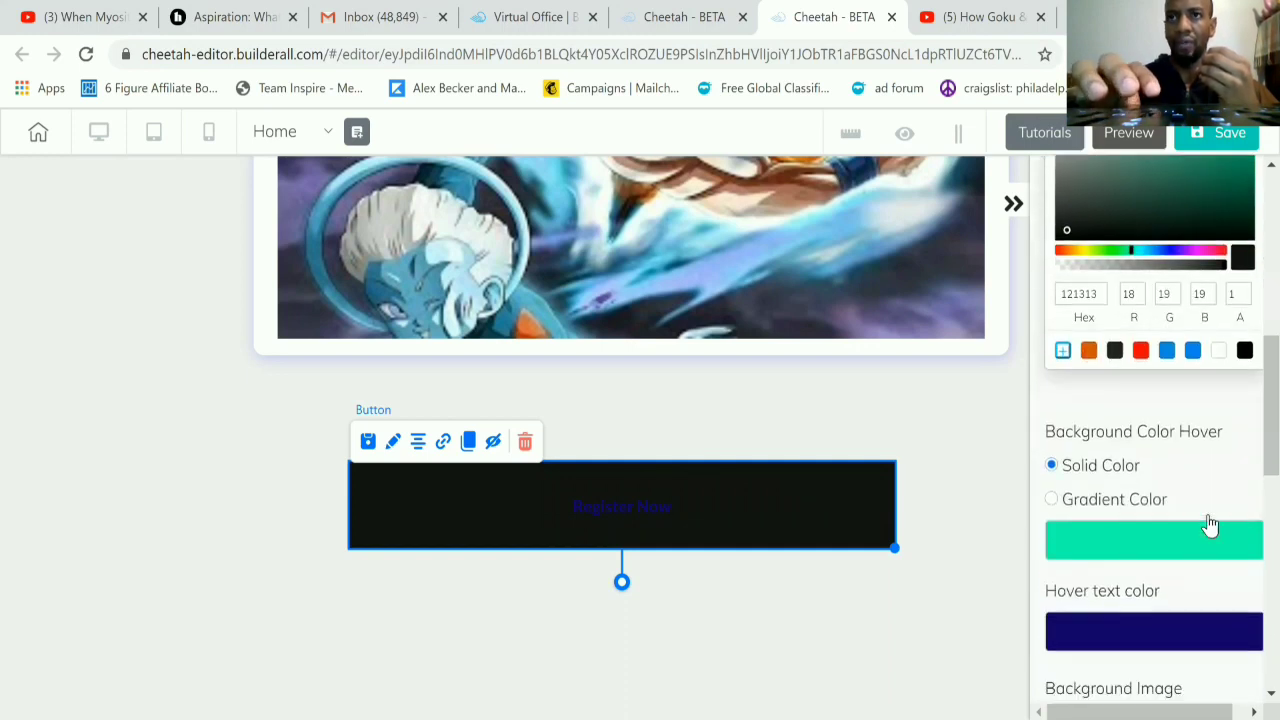
scroll(1165, 600, "down", 2)
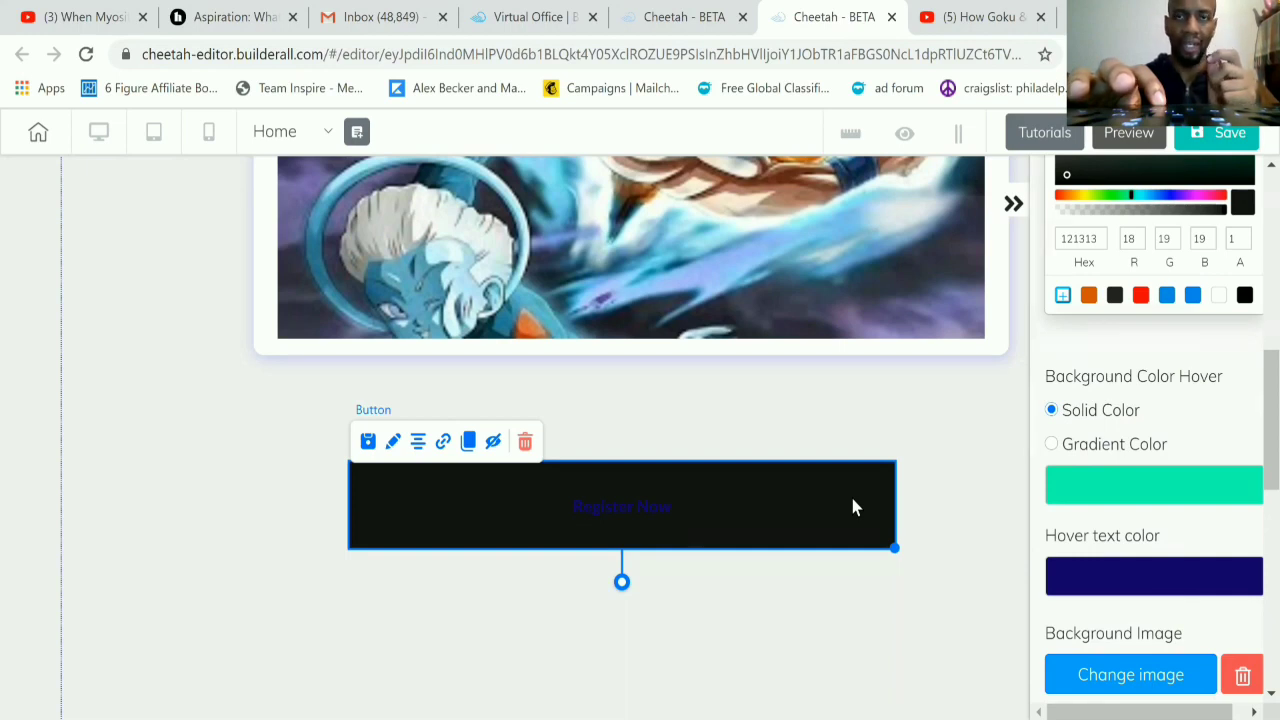
left_click(1090, 491)
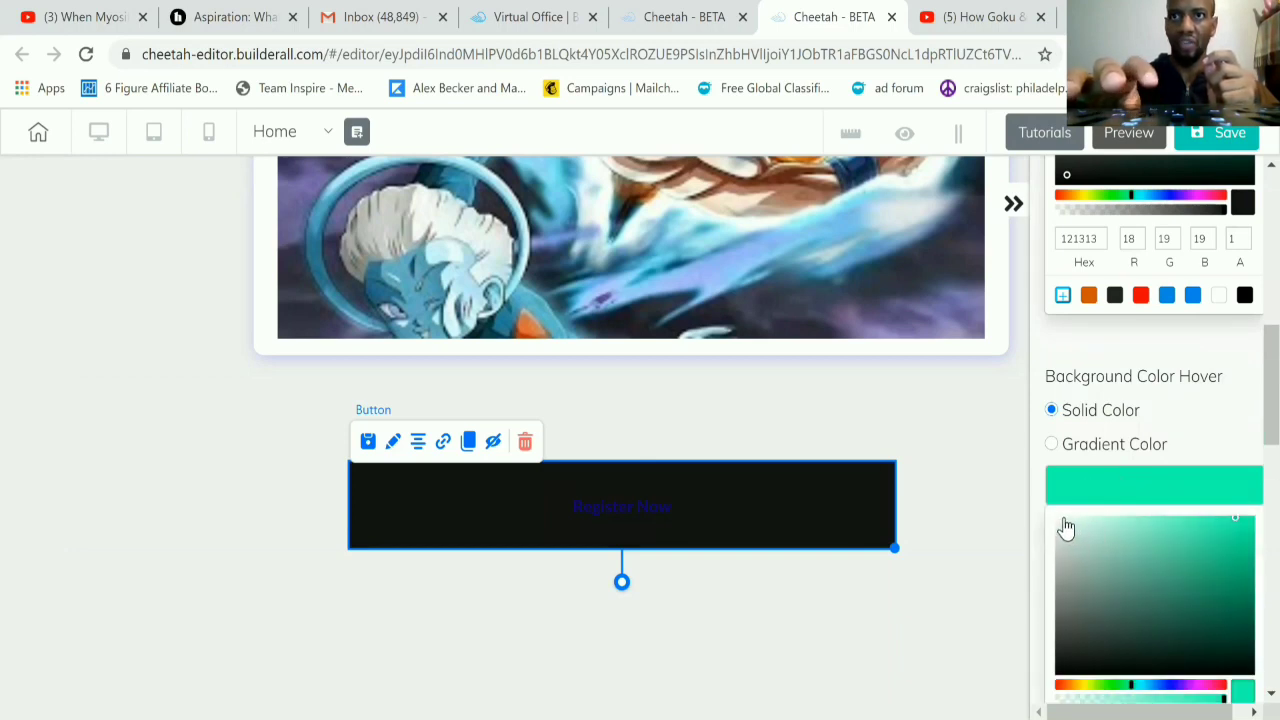
left_click(1066, 528)
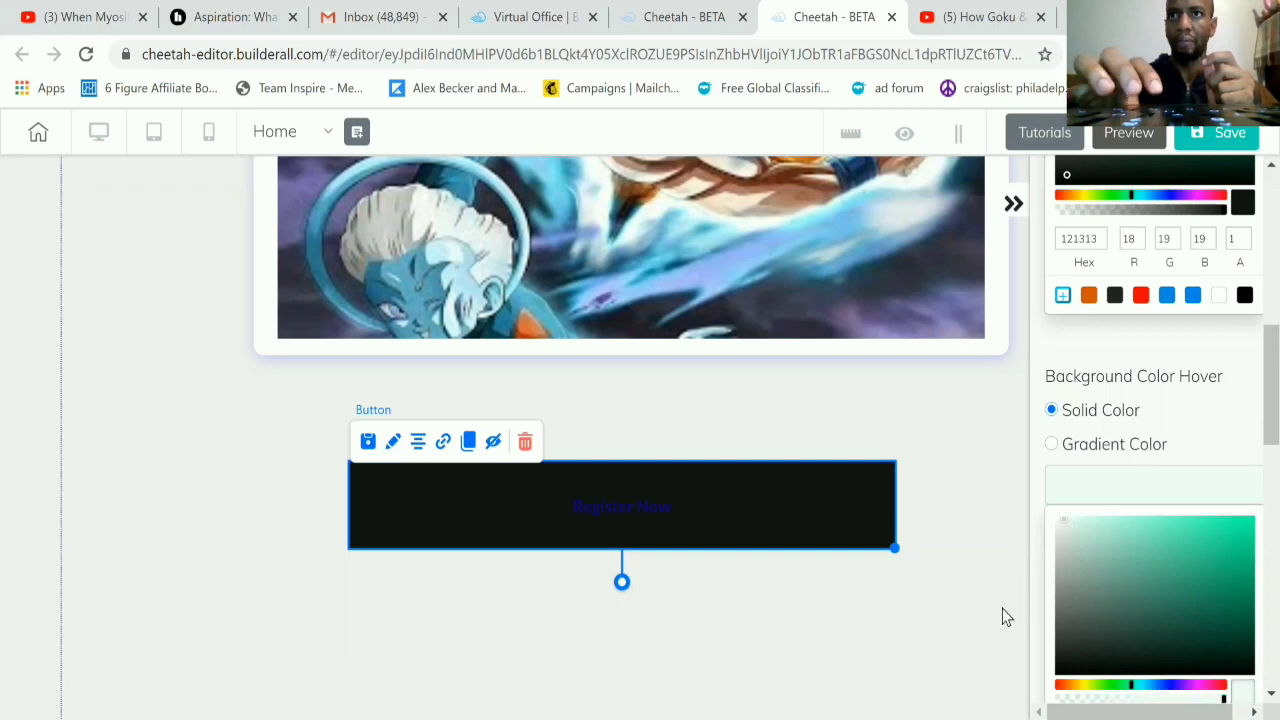
Step: Set the Register Now button's hover text color to the greyish lavender A6A1BD
scroll(1163, 483, "down", 3)
scroll(1166, 485, "down", 1)
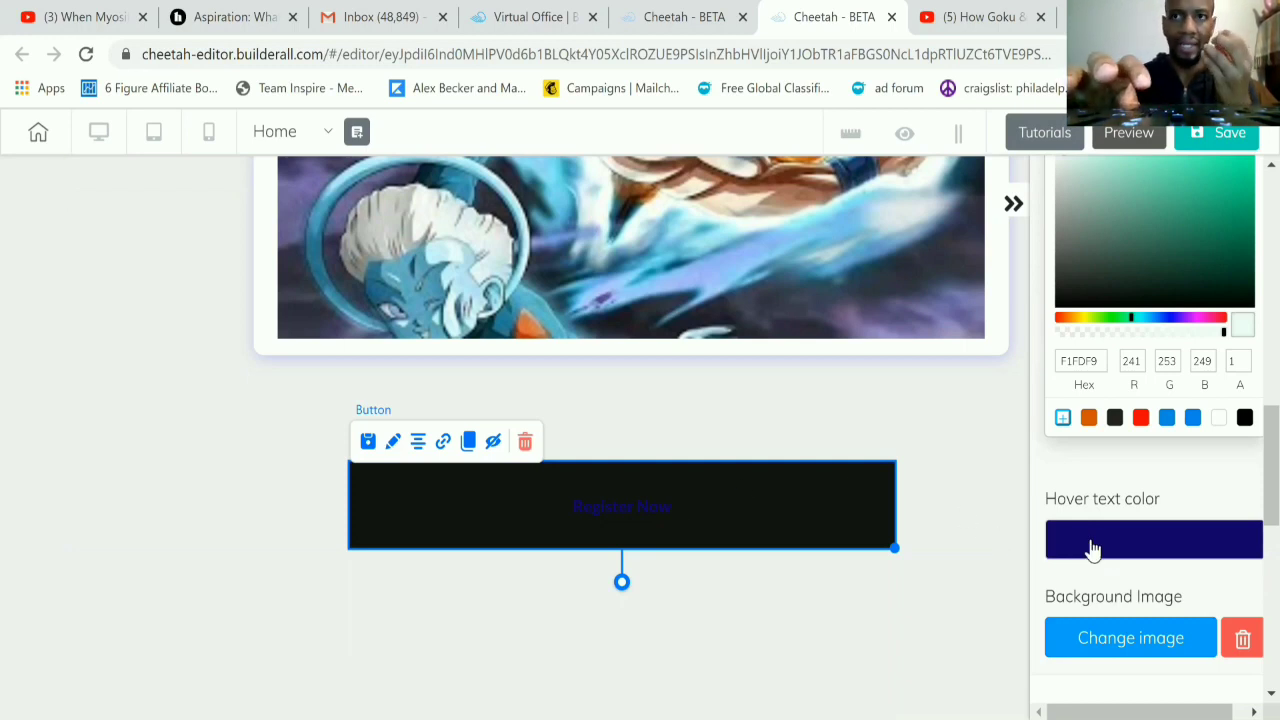
left_click(1089, 549)
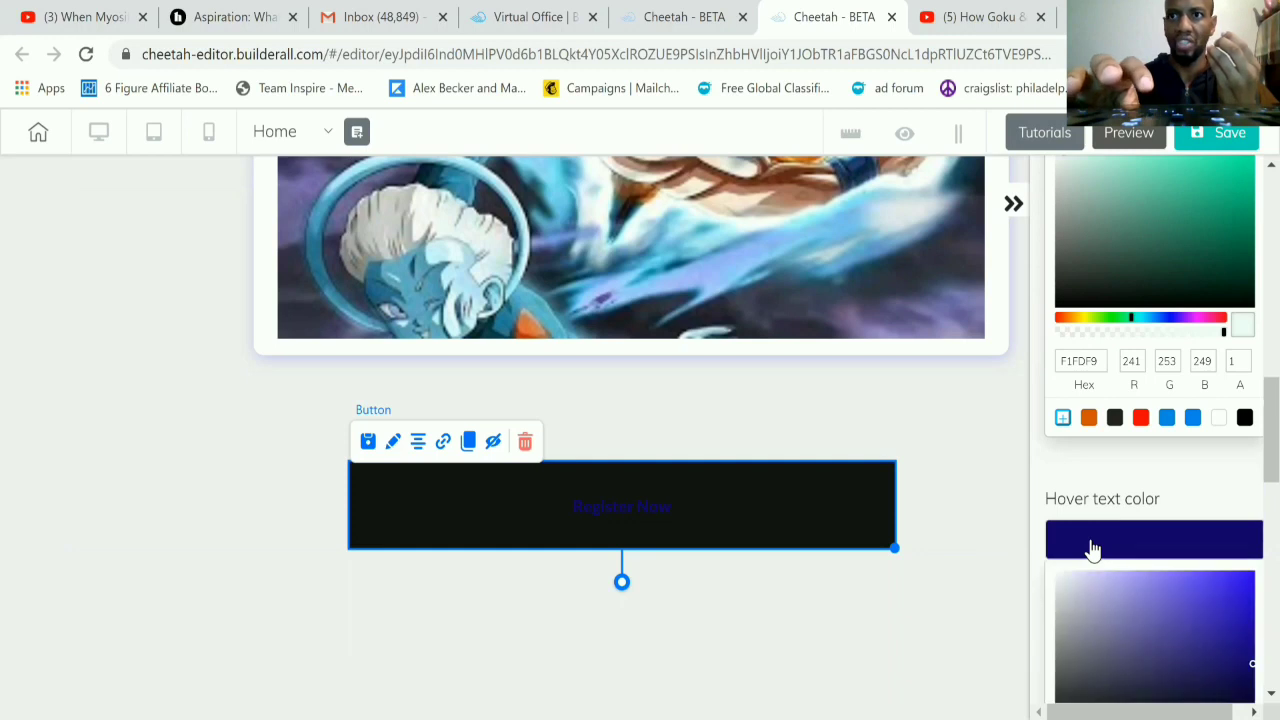
left_click(1086, 622)
scroll(1137, 491, "down", 3)
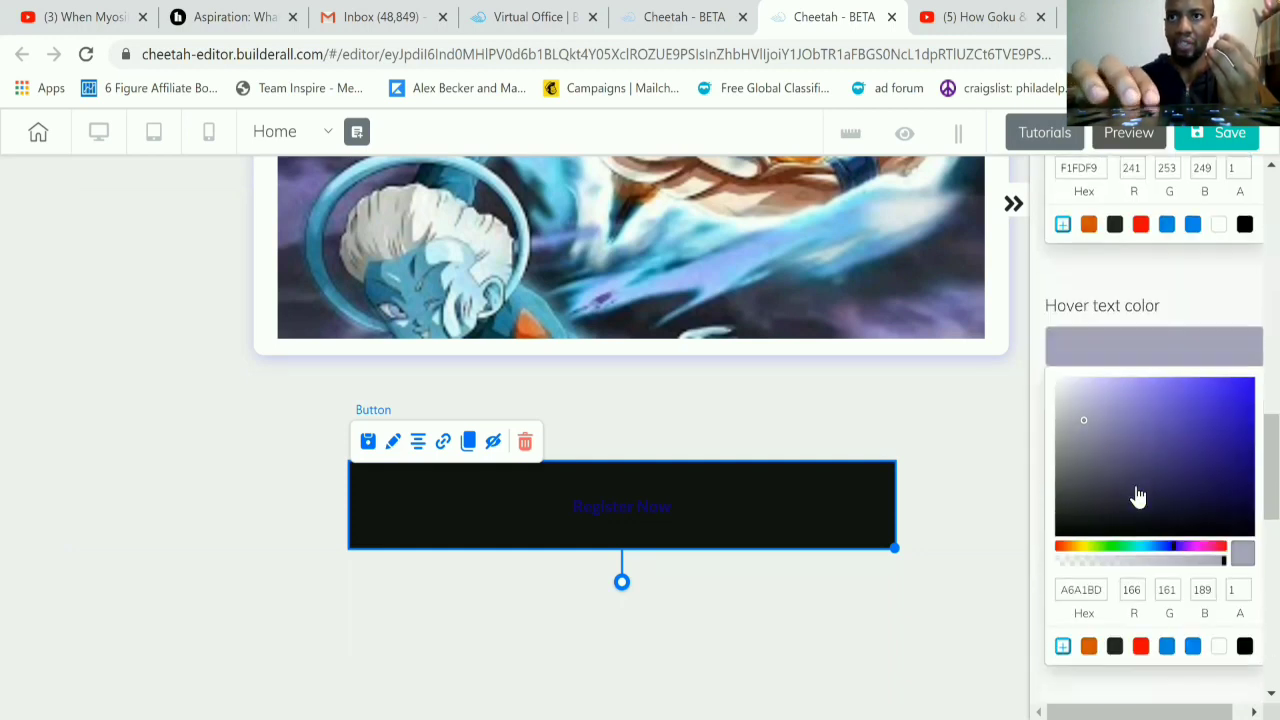
scroll(1137, 493, "down", 1)
scroll(1134, 494, "up", 4)
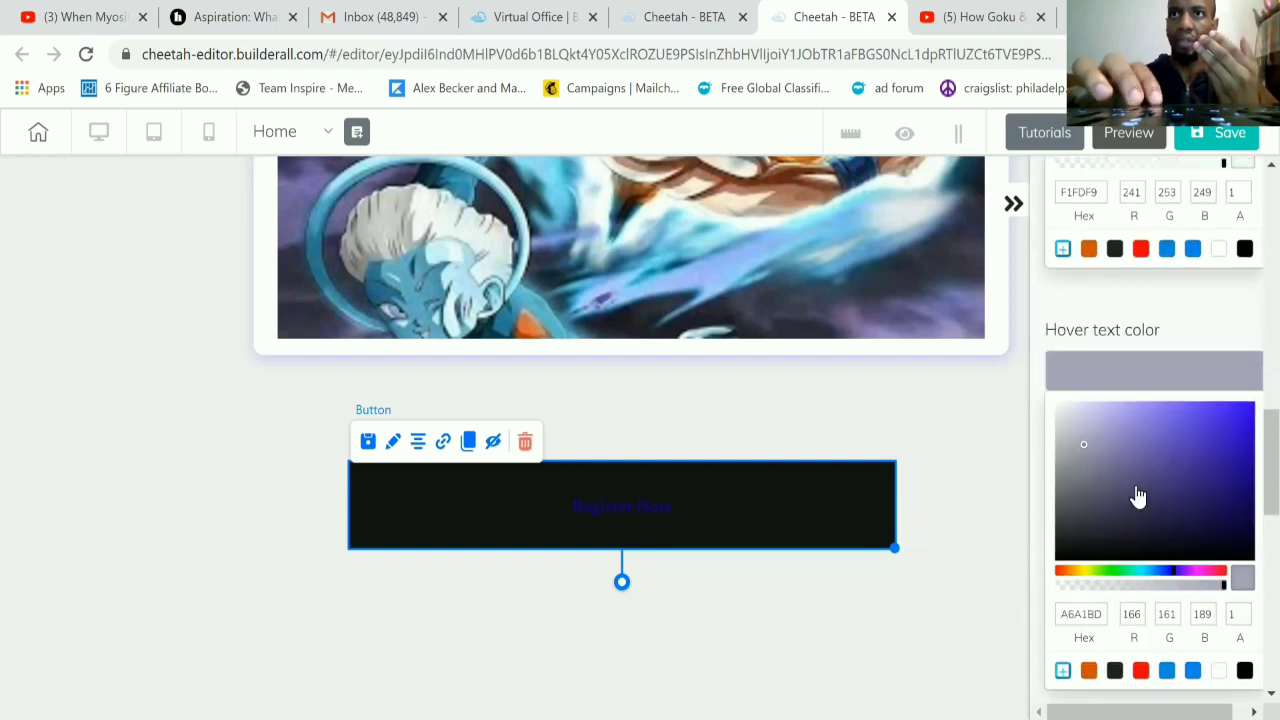
Step: Preview the Home page, play the embedded video, check the Register Now button, and return to the editor
left_click(1128, 132)
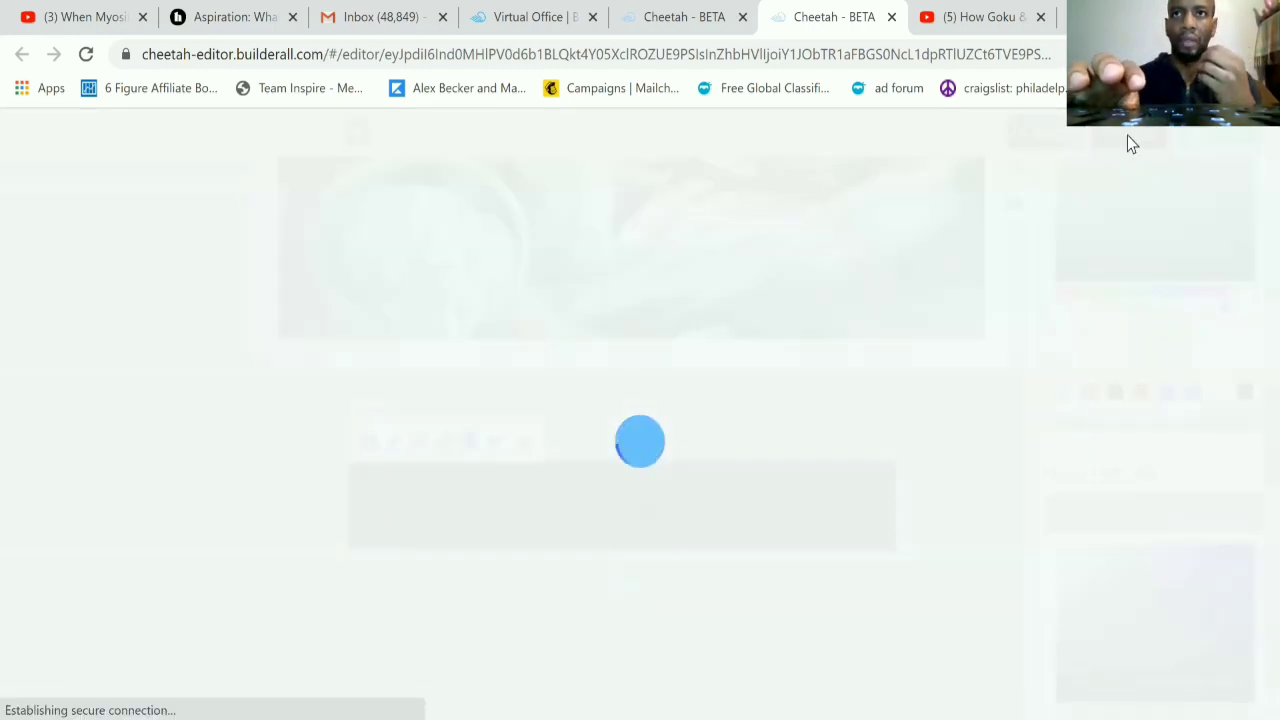
scroll(896, 398, "down", 1)
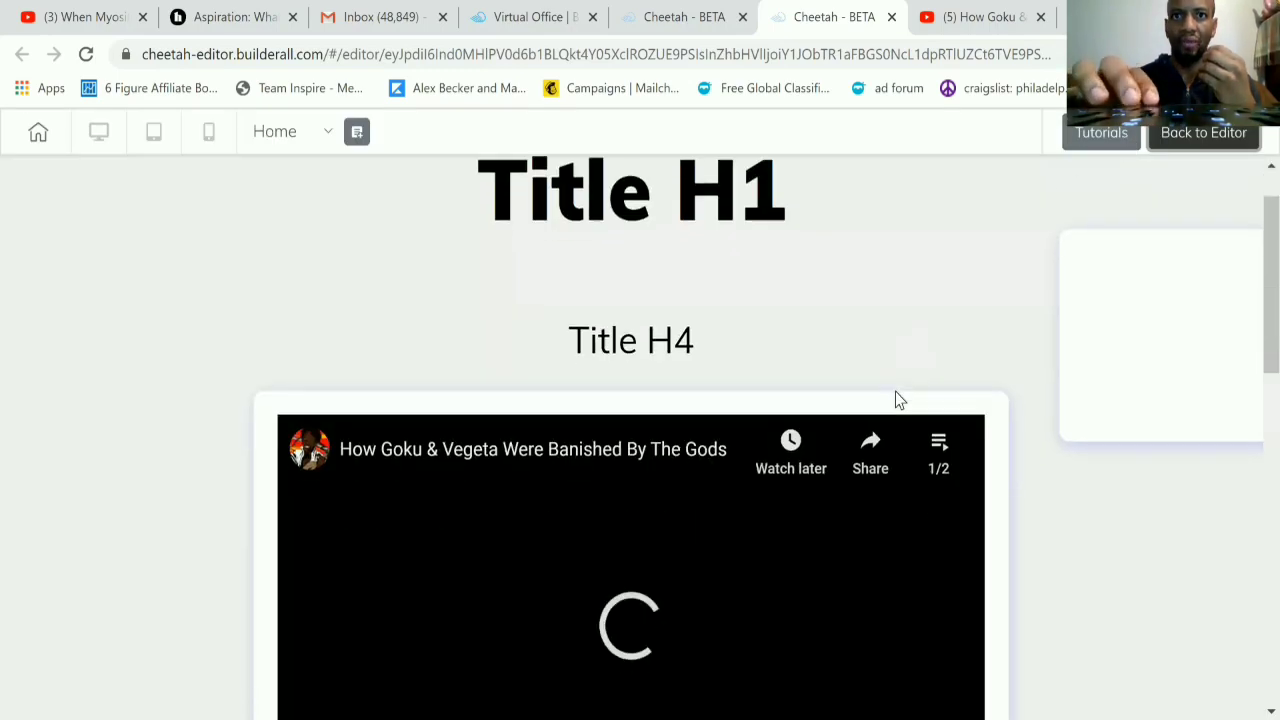
scroll(895, 398, "down", 2)
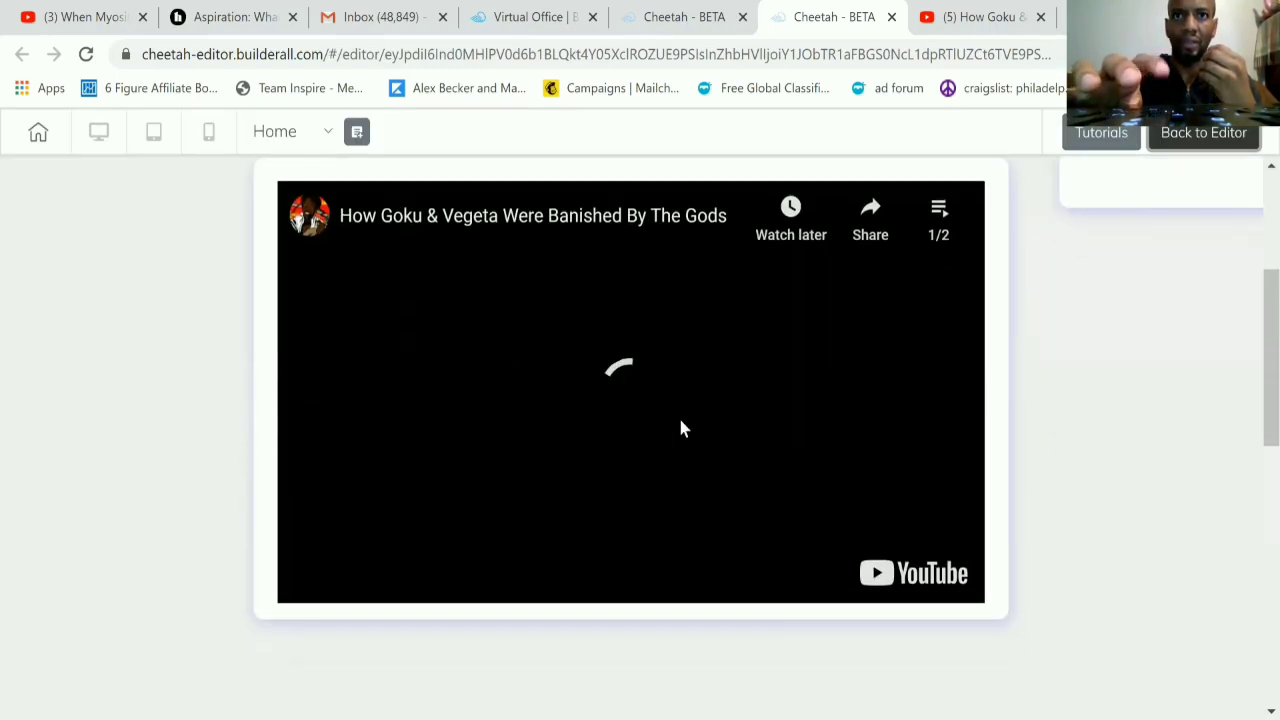
left_click(680, 428)
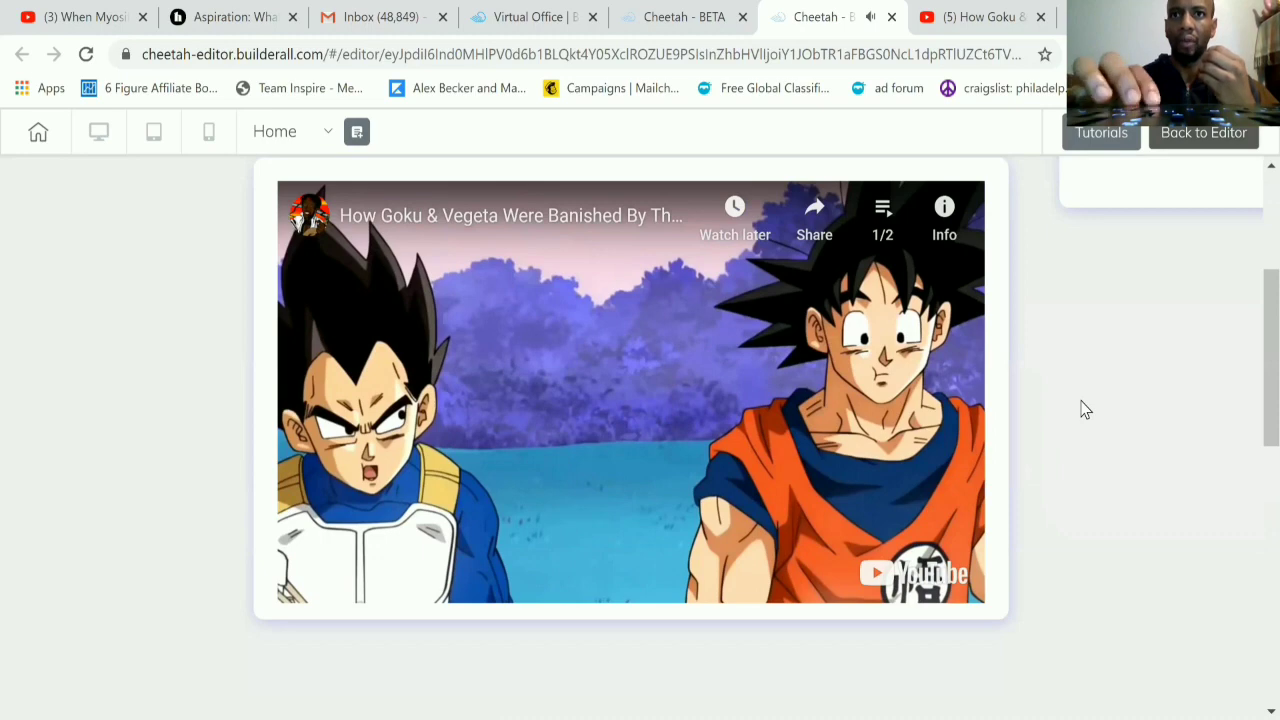
scroll(1083, 410, "down", 1)
scroll(1083, 410, "down", 4)
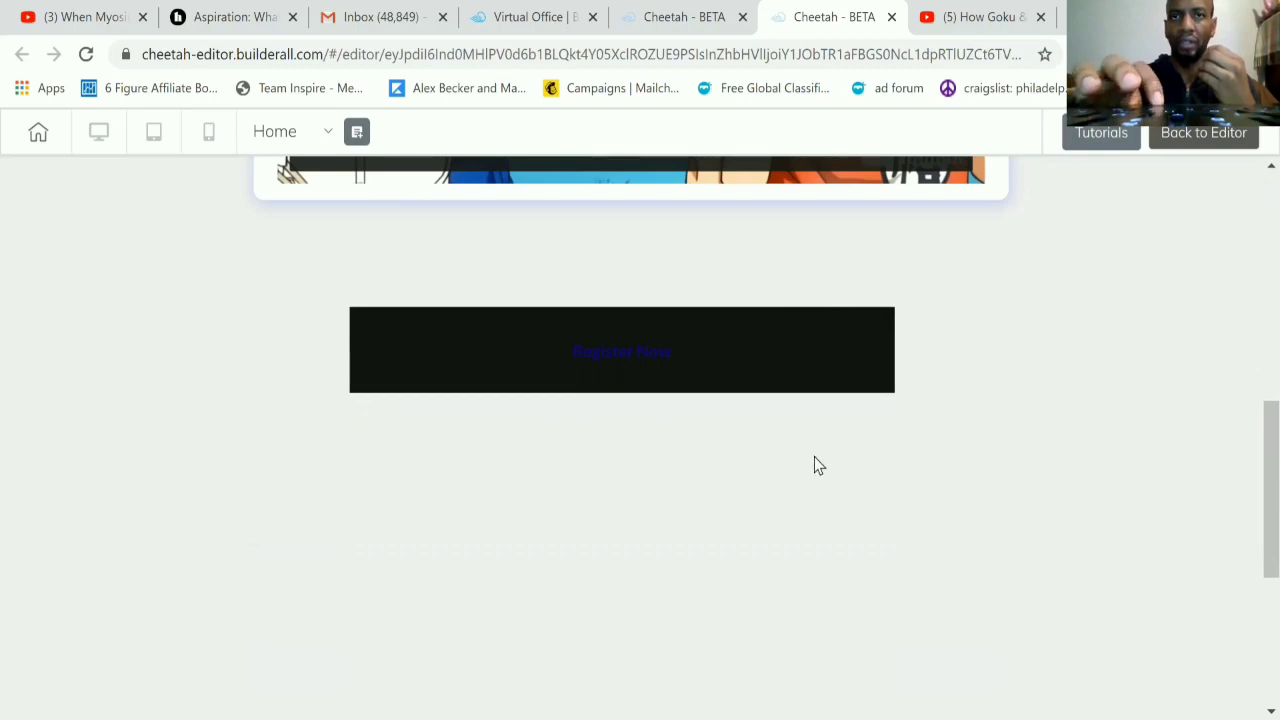
left_click(1190, 132)
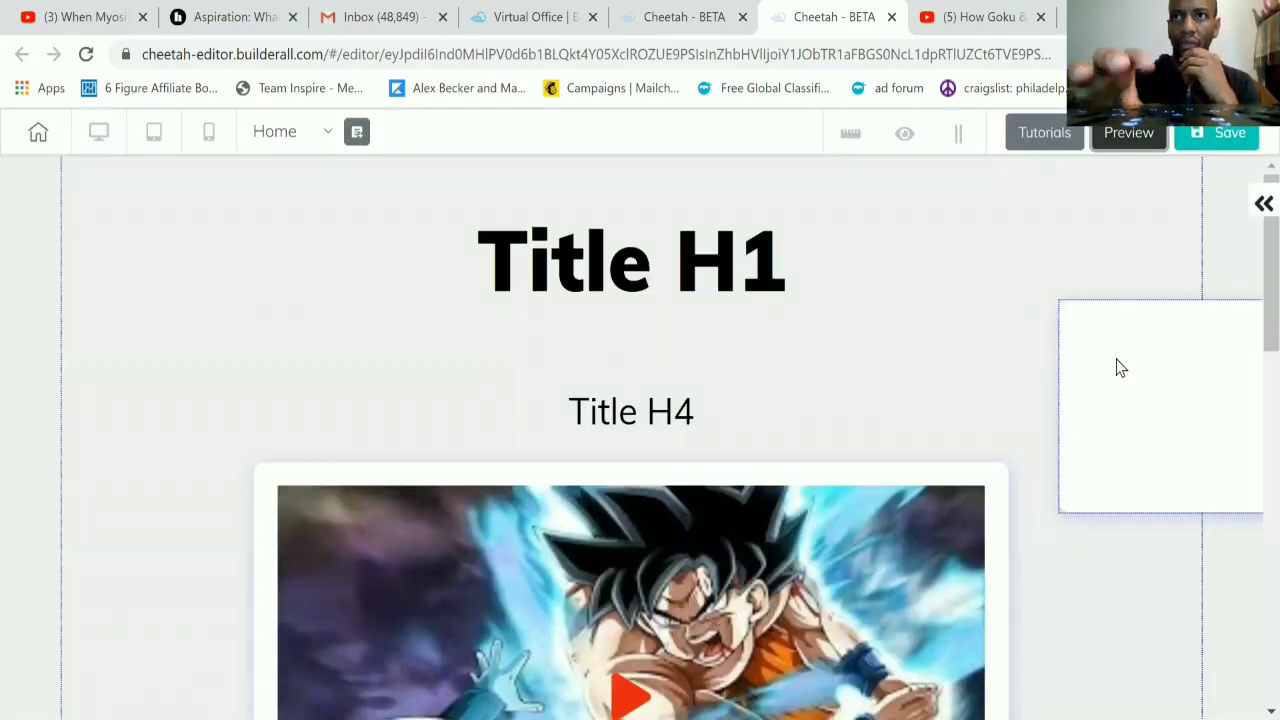
Step: Delete the empty white box beside the titles and confirm the deletion
left_click(1120, 368)
key("Delete")
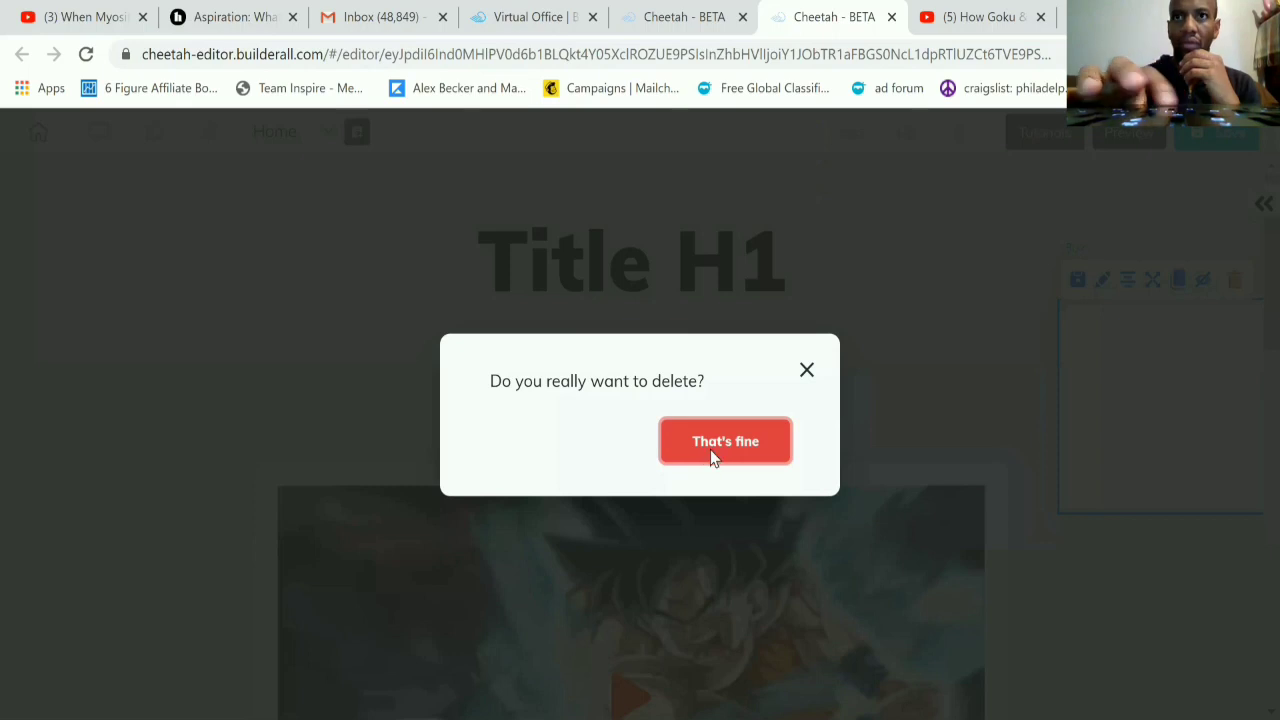
left_click(713, 457)
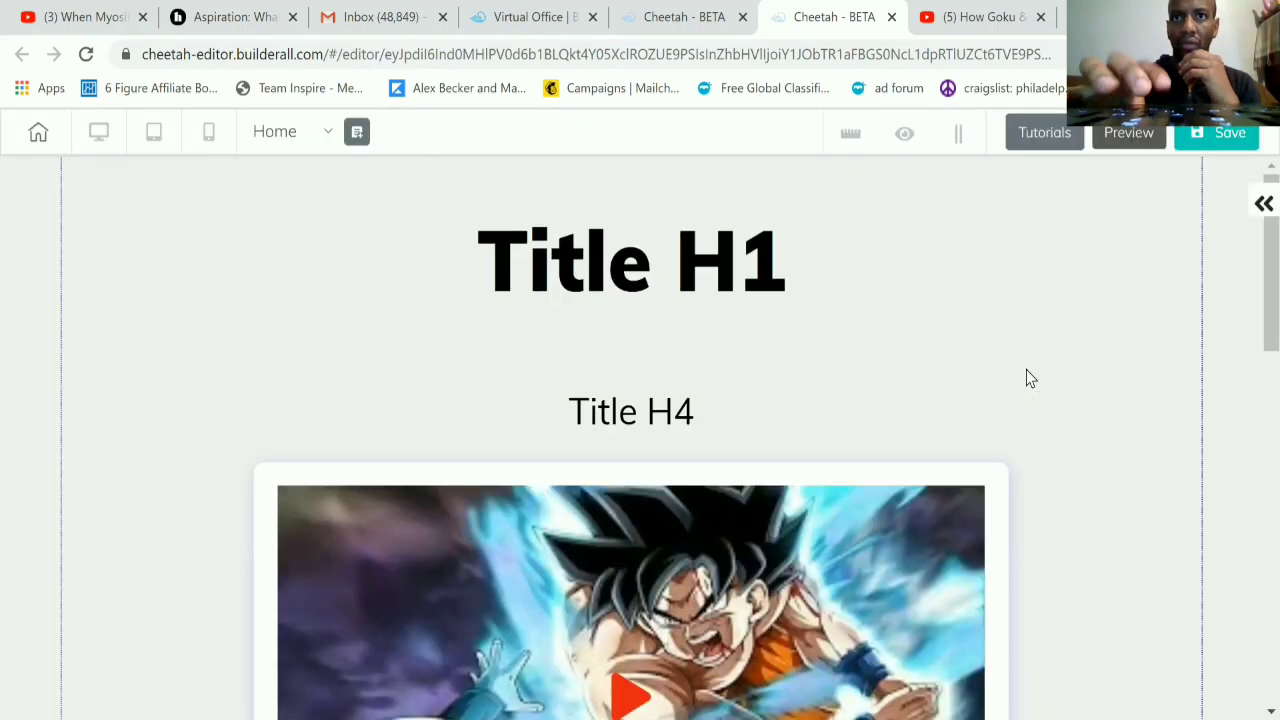
scroll(1030, 378, "down", 10)
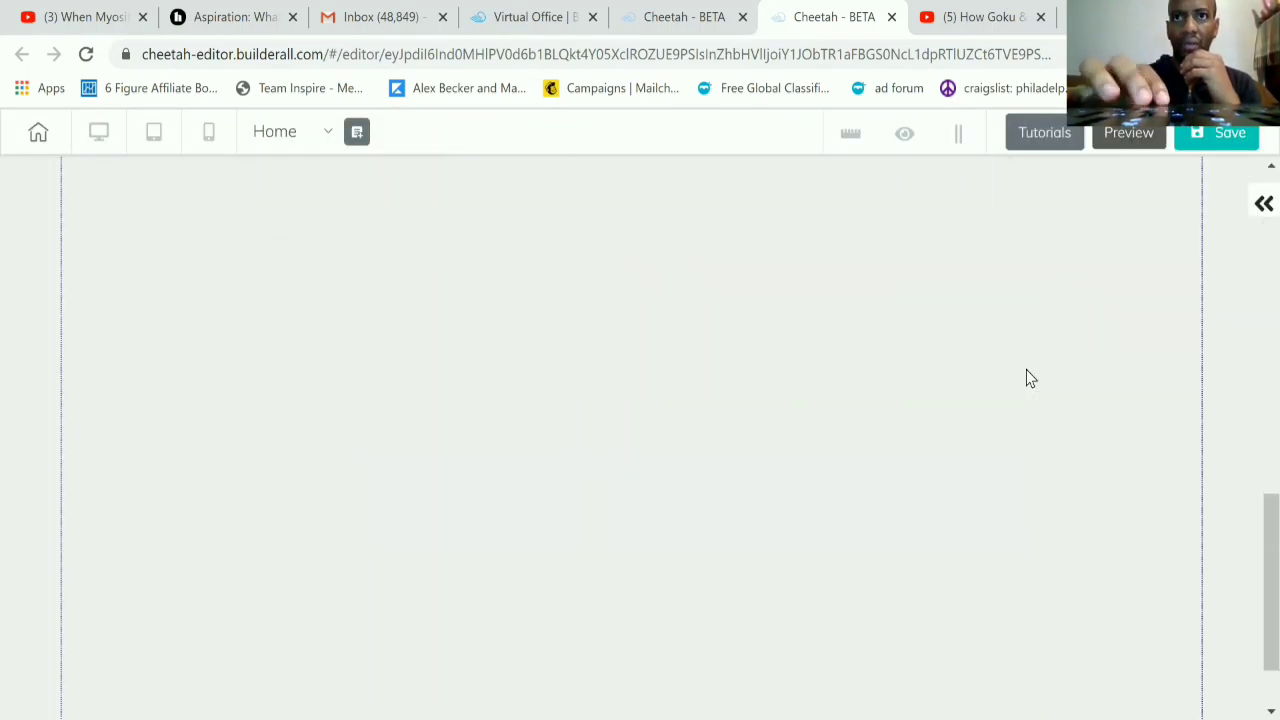
Step: Set the Register Now button's solid background color to the dark grey 454A4A
scroll(1030, 378, "up", 5)
left_click(770, 412)
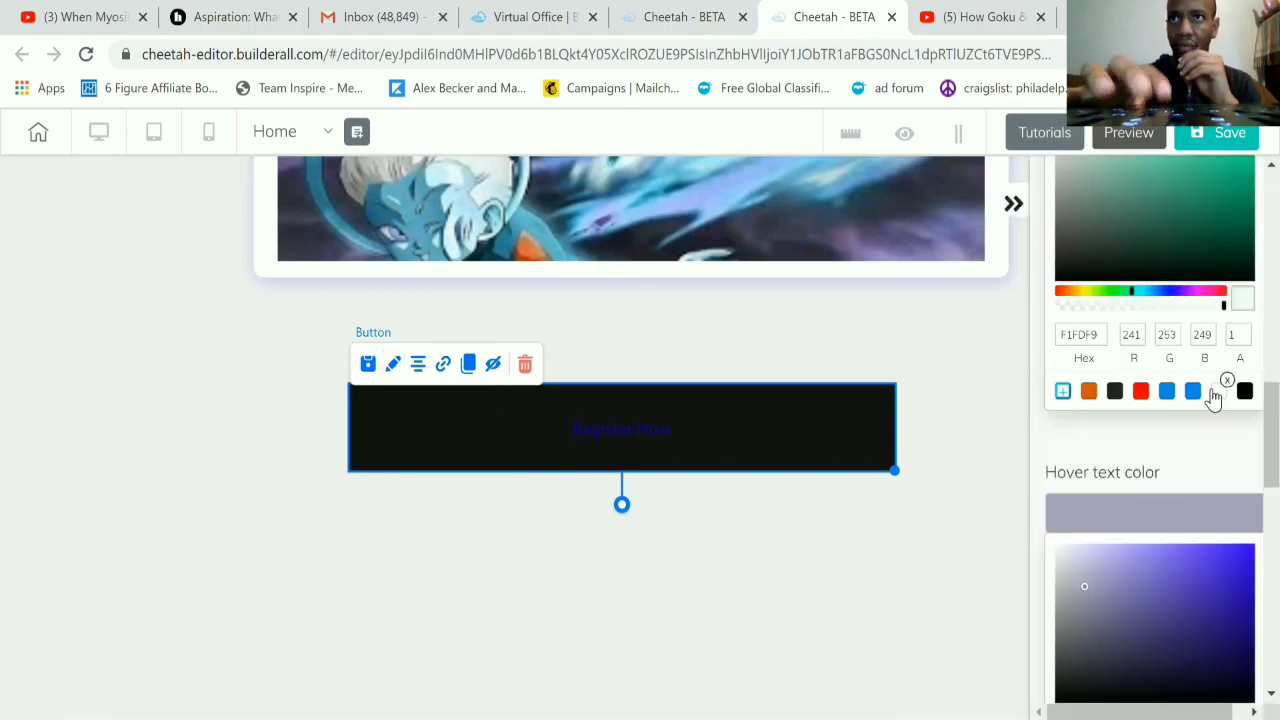
scroll(1213, 400, "up", 2)
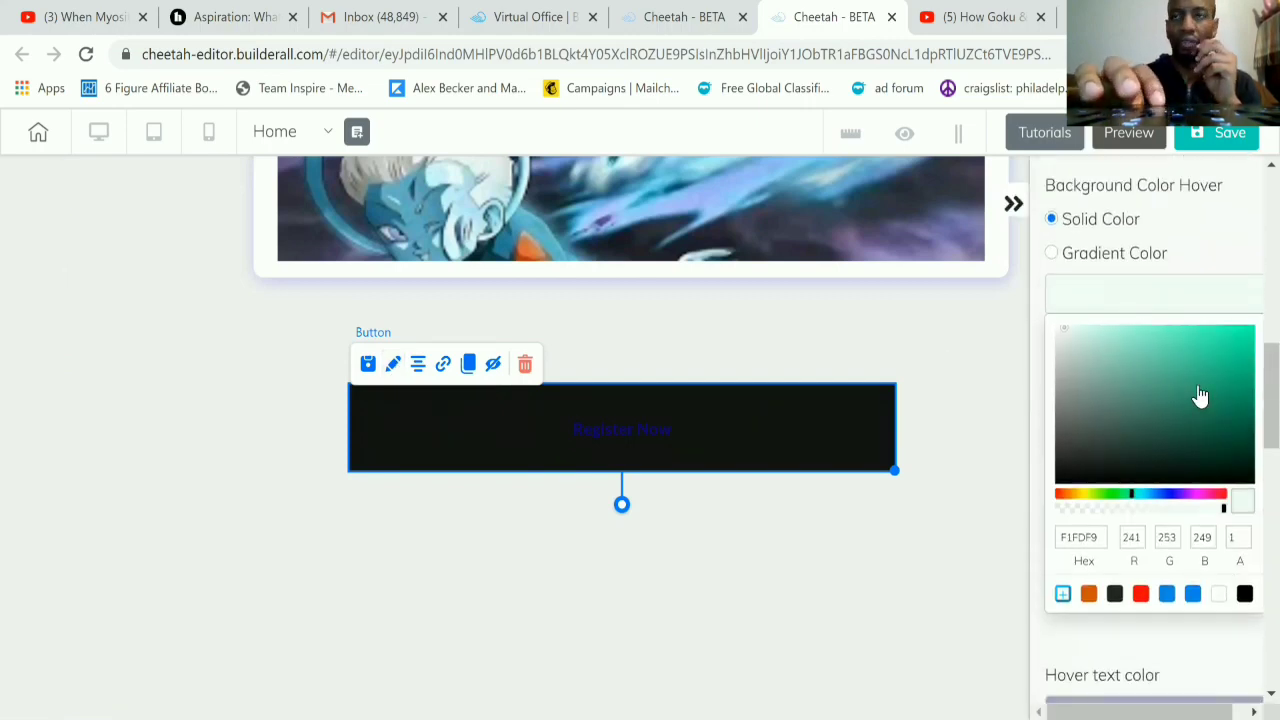
scroll(1170, 332, "up", 5)
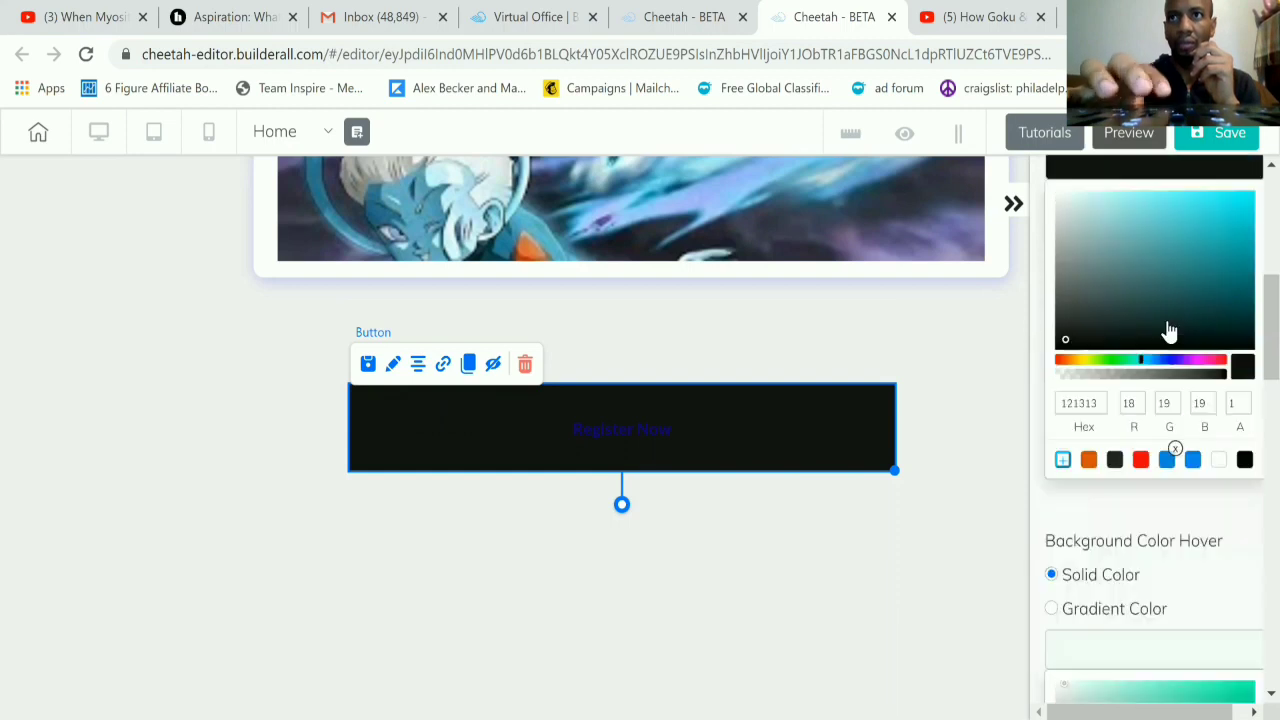
scroll(1150, 385, "up", 4)
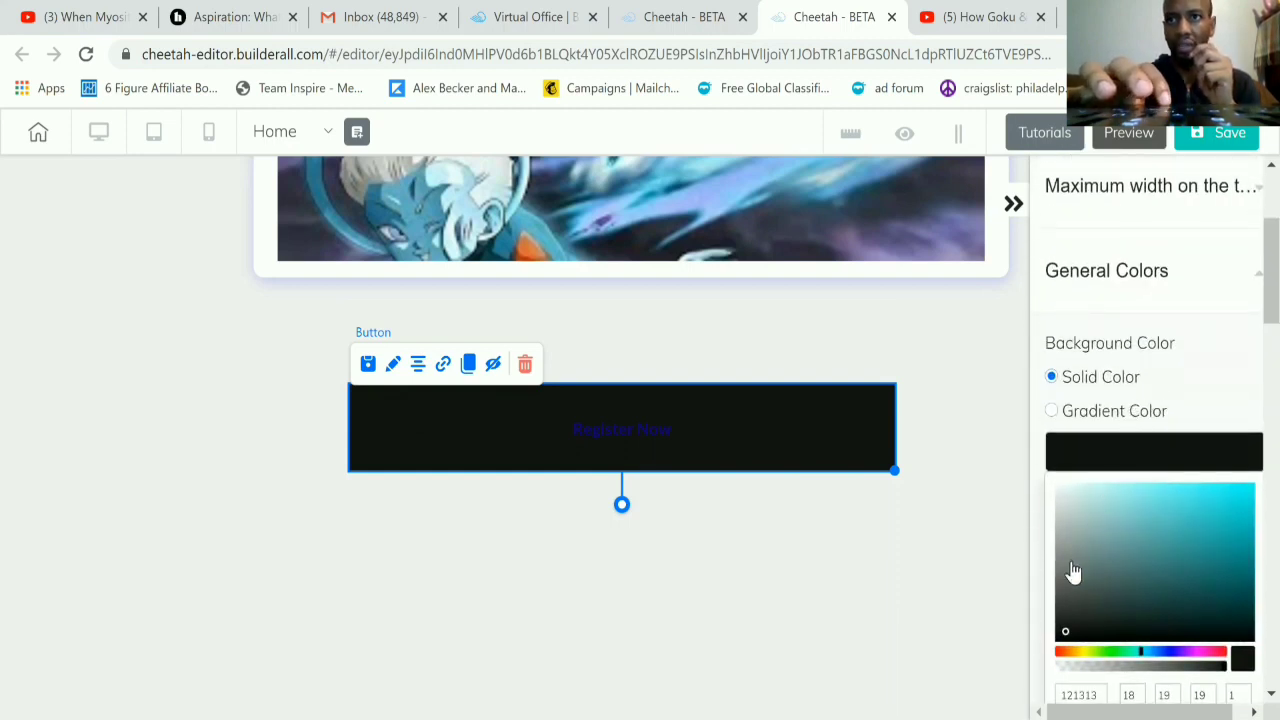
left_click(1067, 598)
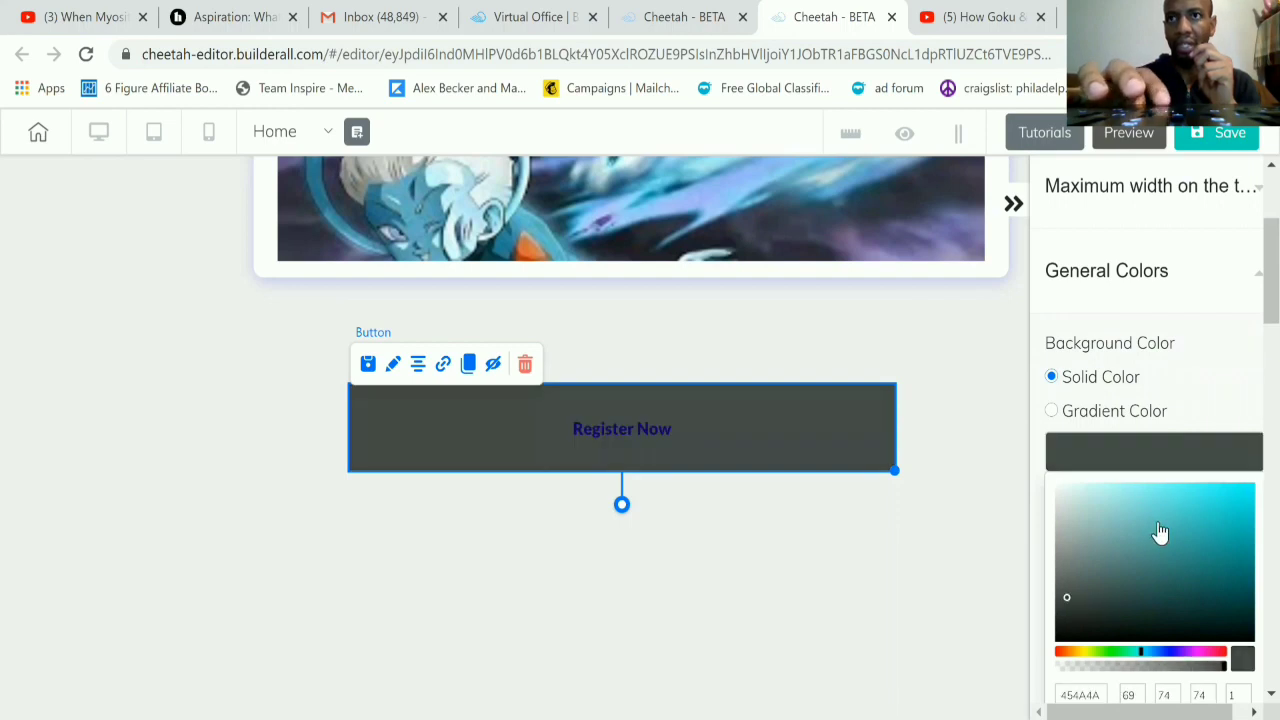
Step: Set the Register Now button's hover background to the solid green 279E76
scroll(1155, 475, "down", 5)
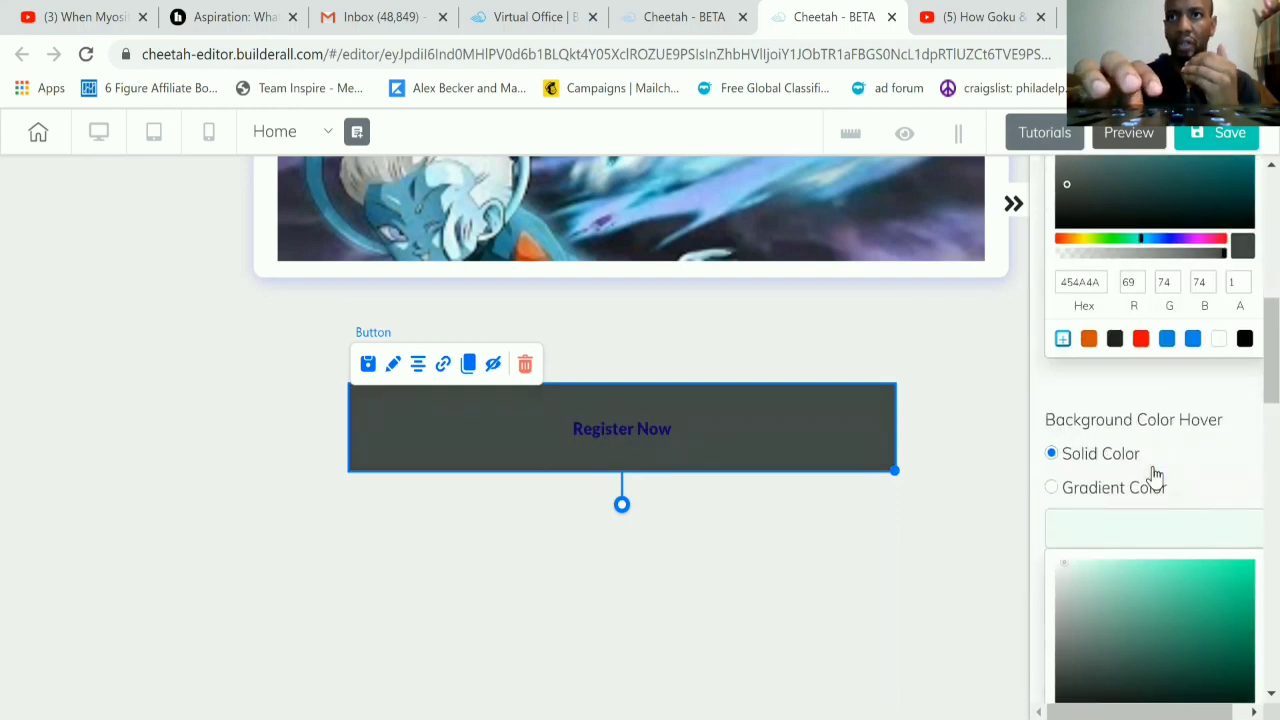
left_click(1158, 621)
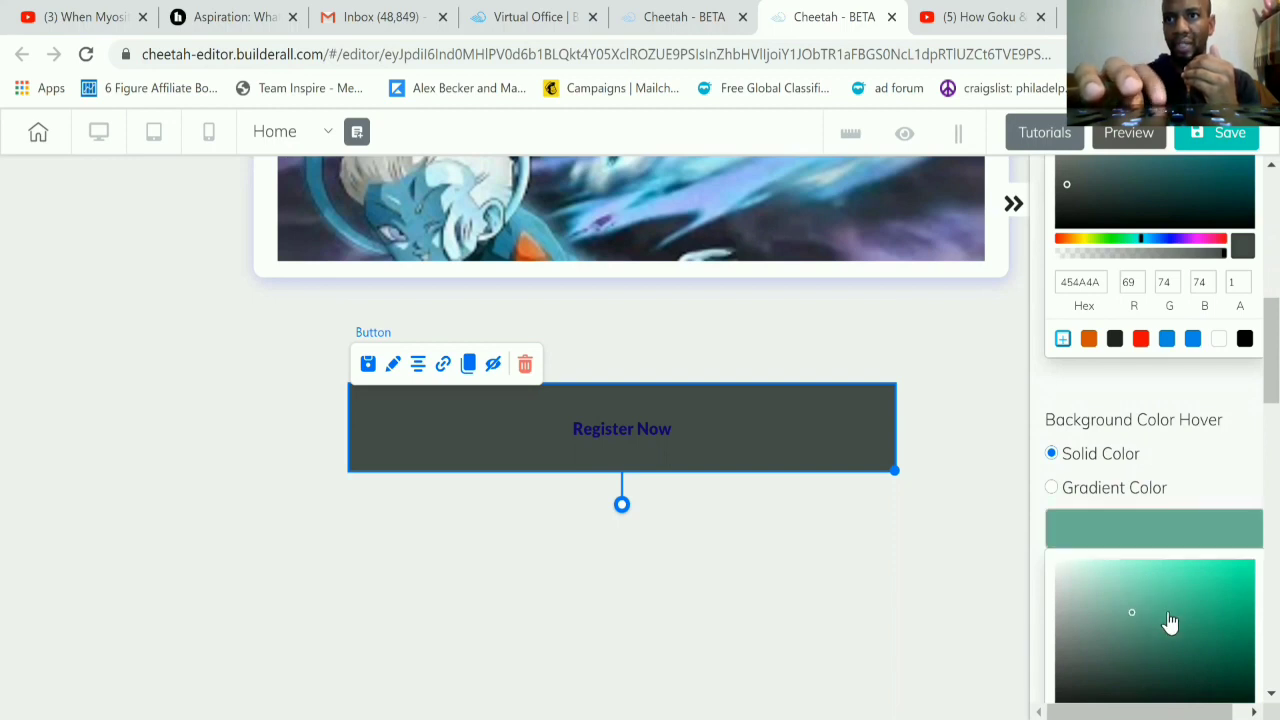
left_click(1169, 620)
left_click(1208, 631)
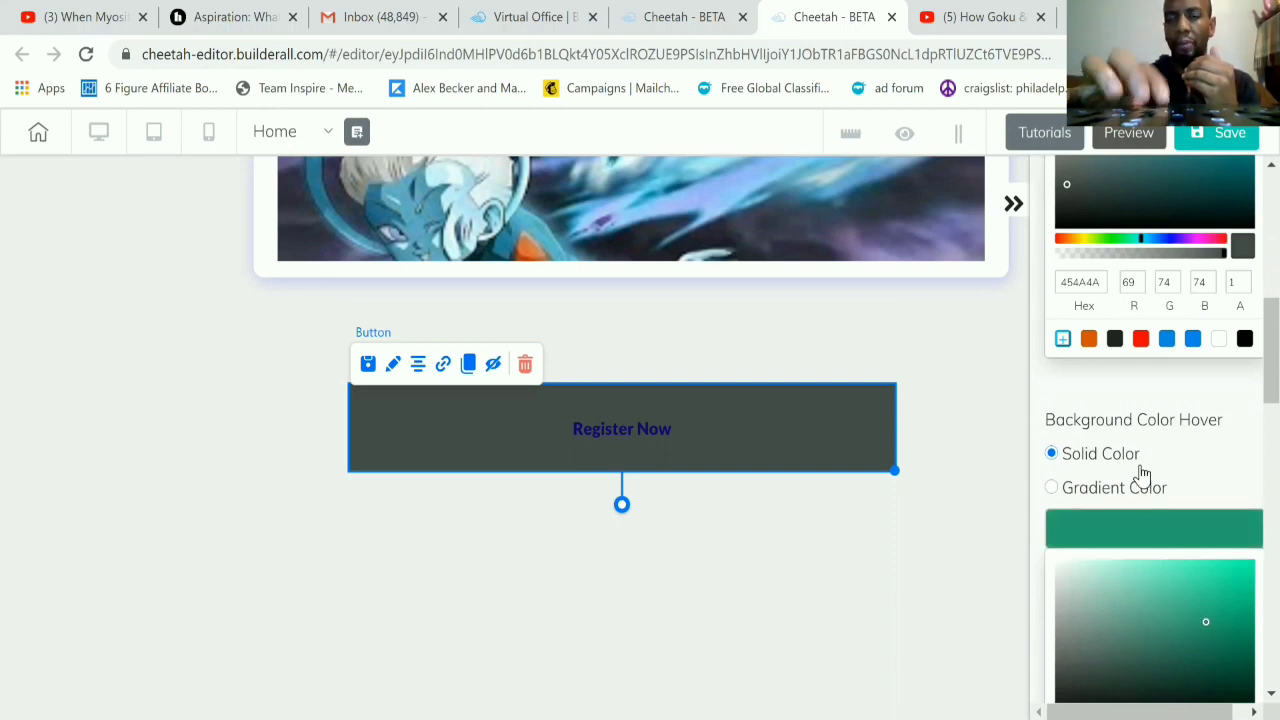
Step: Set the Register Now button's hover text color to the pale lavender E3DFF1 and save the site without publishing it
scroll(1140, 476, "down", 4)
scroll(1150, 530, "down", 1)
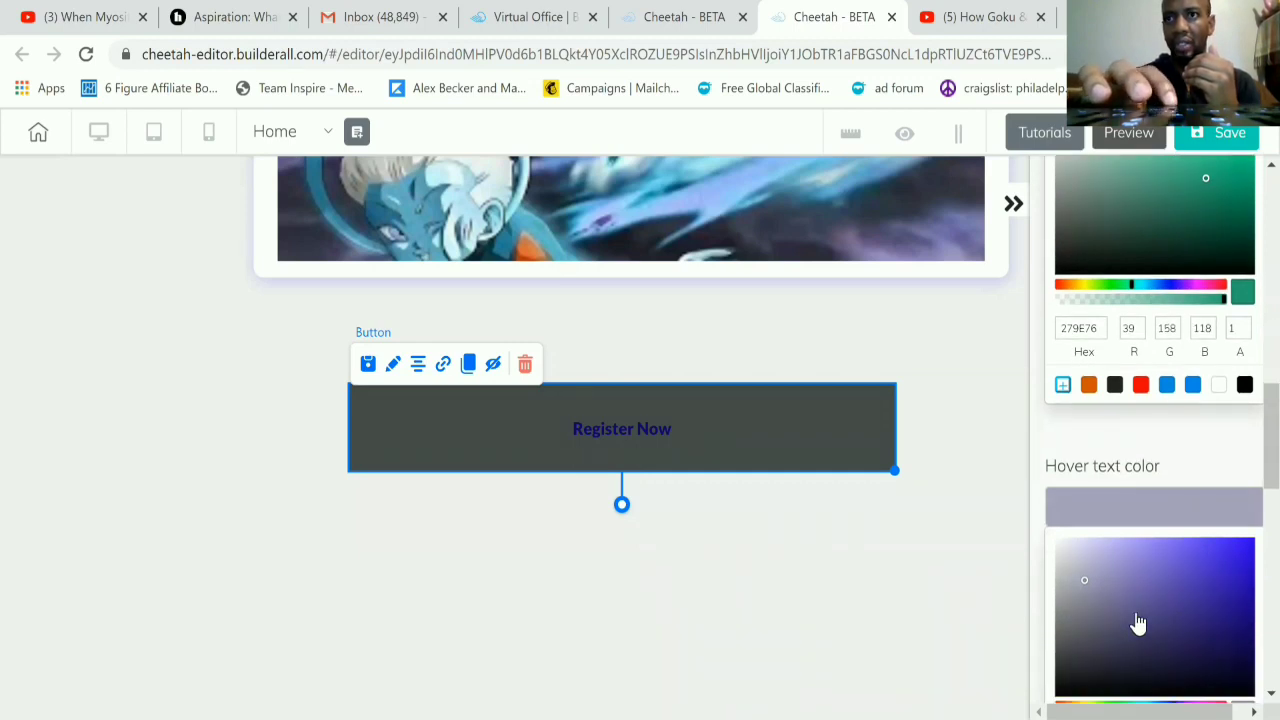
left_click(1069, 548)
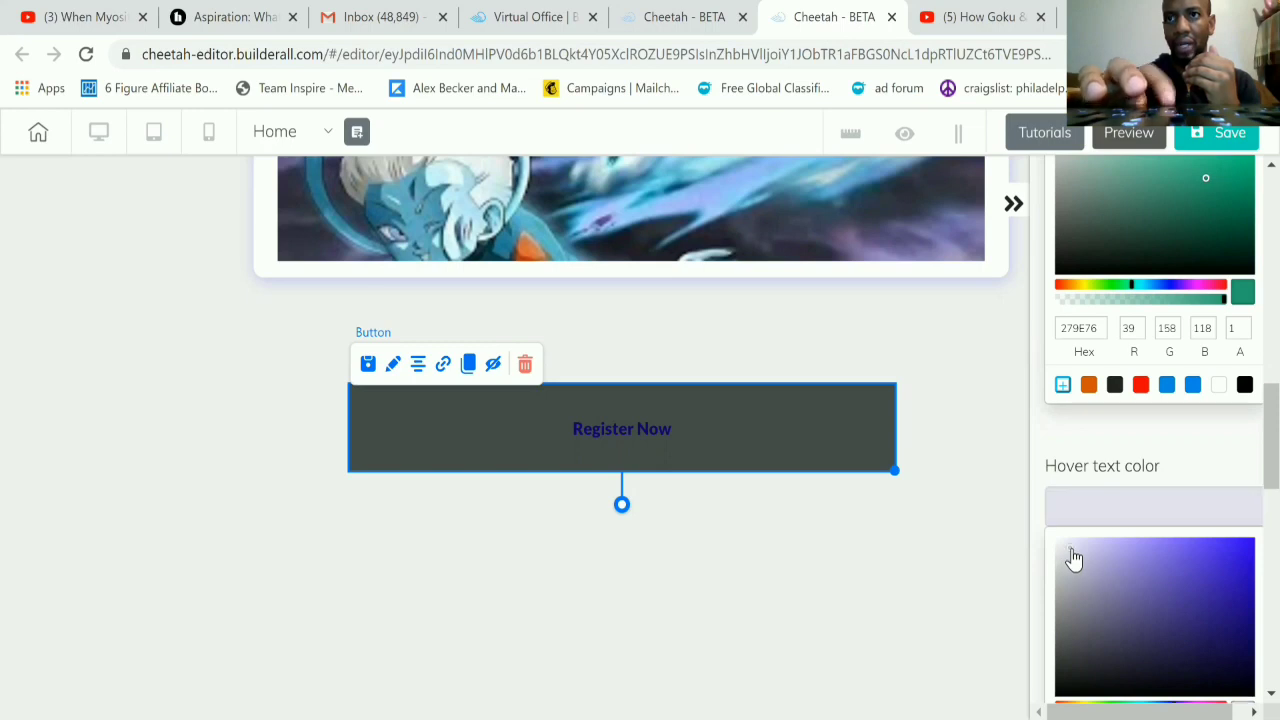
scroll(1180, 578, "down", 5)
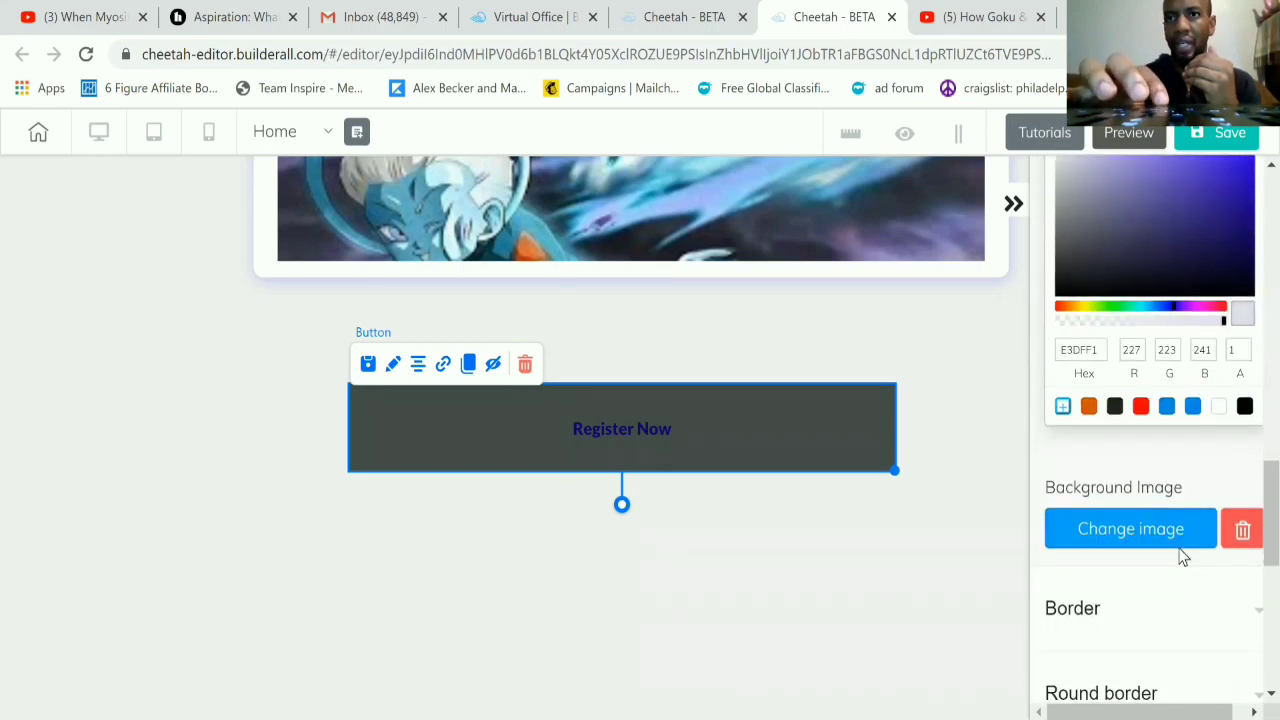
scroll(1176, 535, "up", 4)
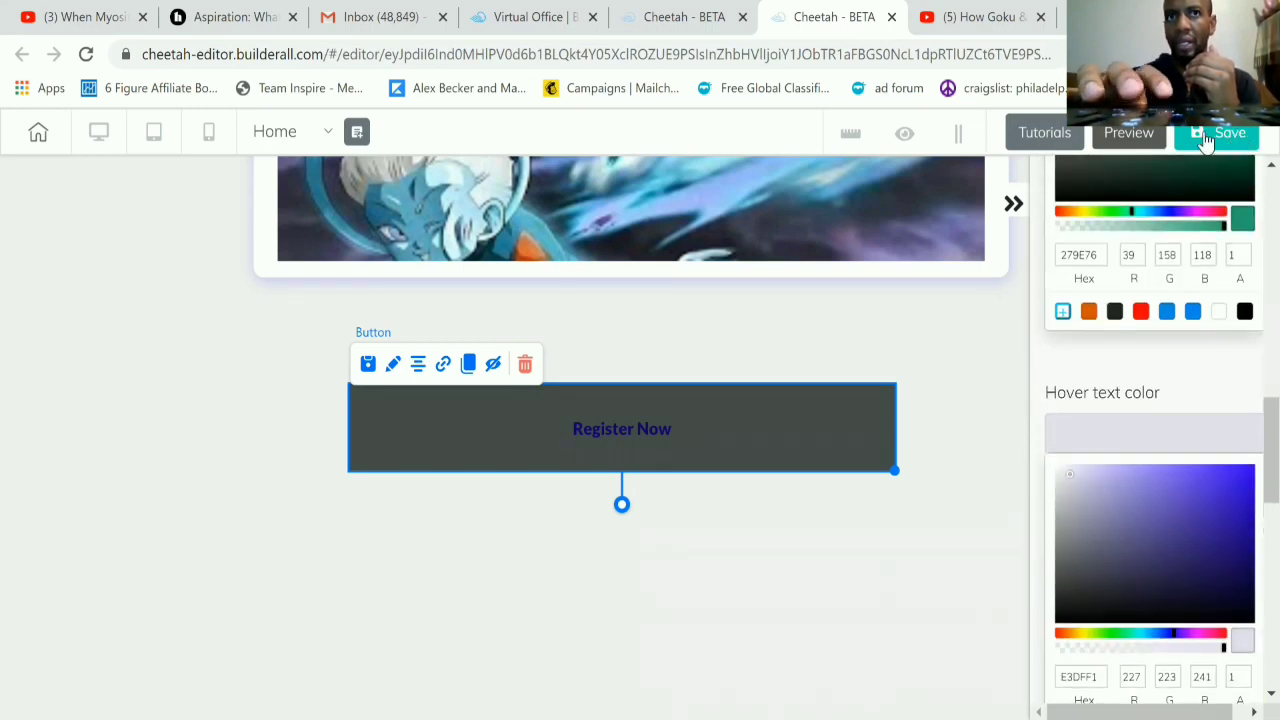
left_click(1212, 143)
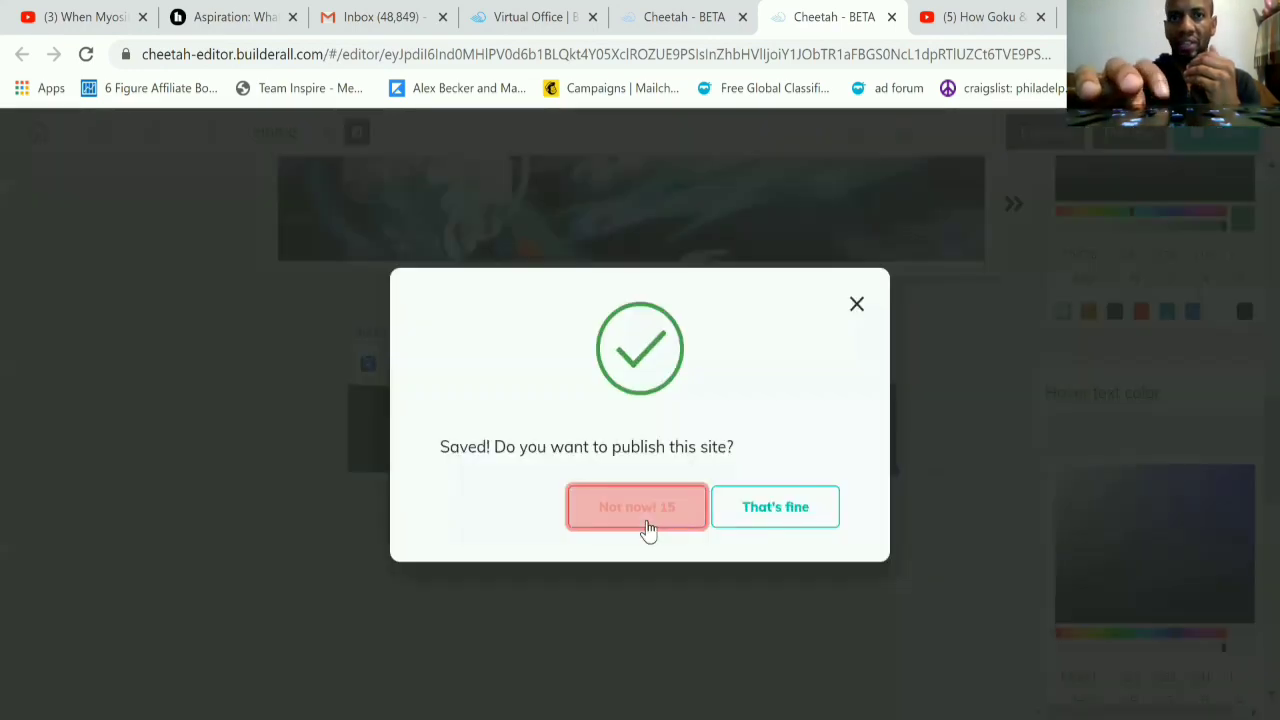
left_click(646, 522)
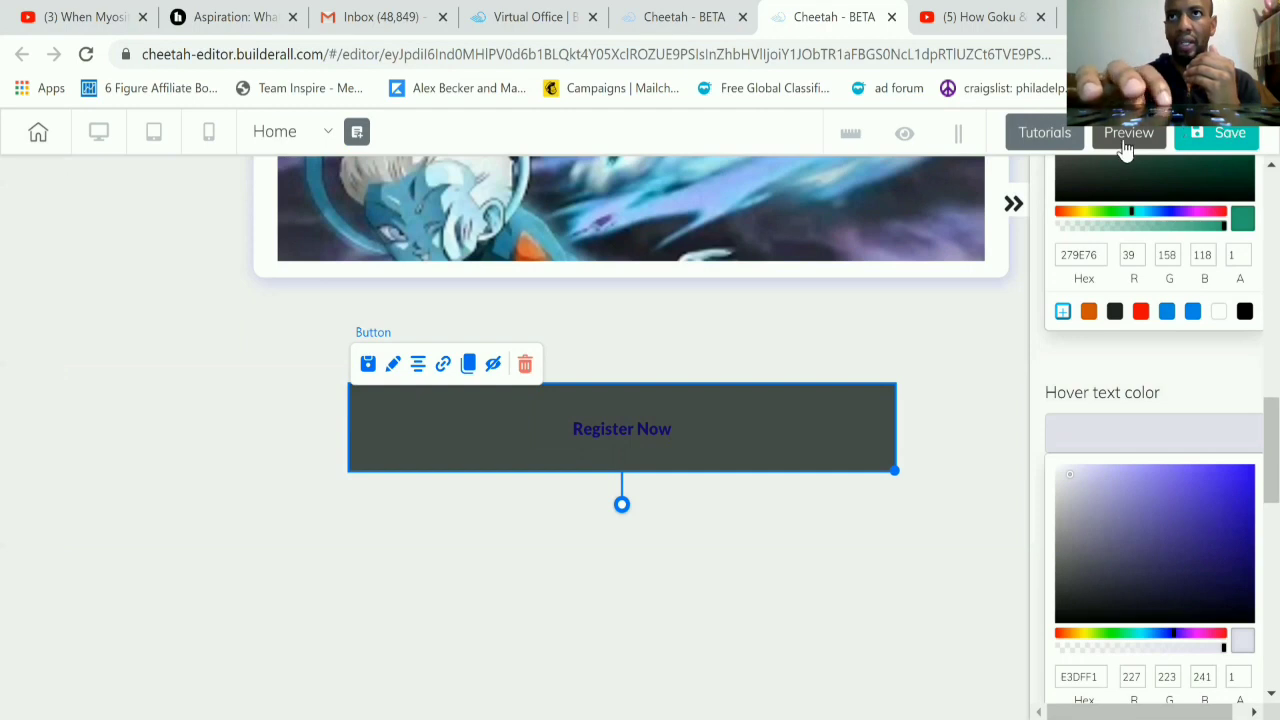
Step: Preview the Home page down to the recolored Register Now button and return to the editor
left_click(1127, 140)
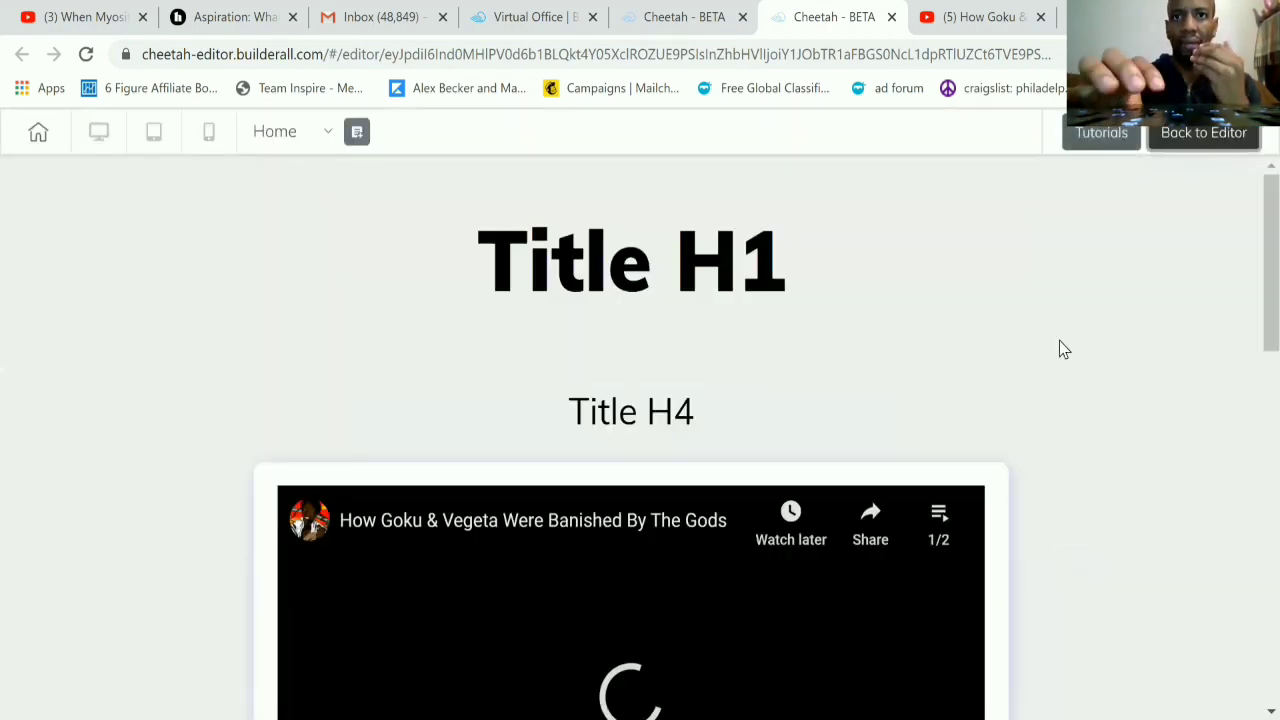
scroll(725, 487, "down", 3)
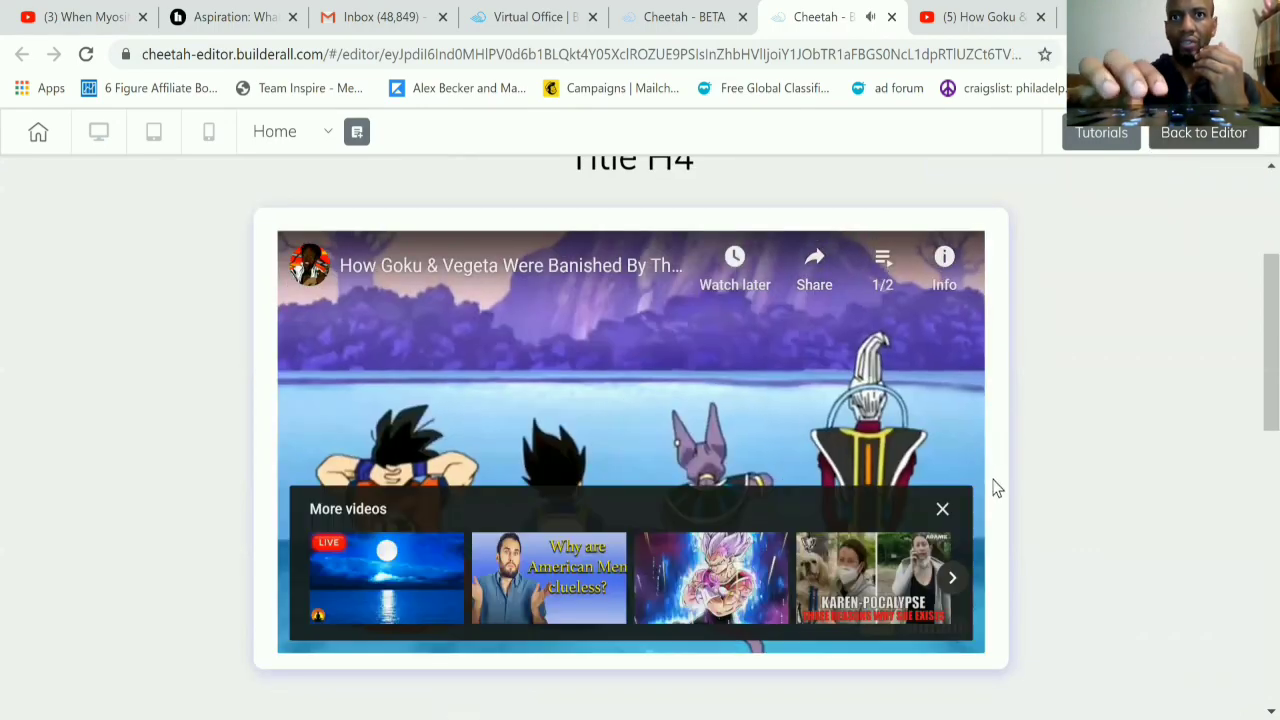
scroll(994, 486, "down", 5)
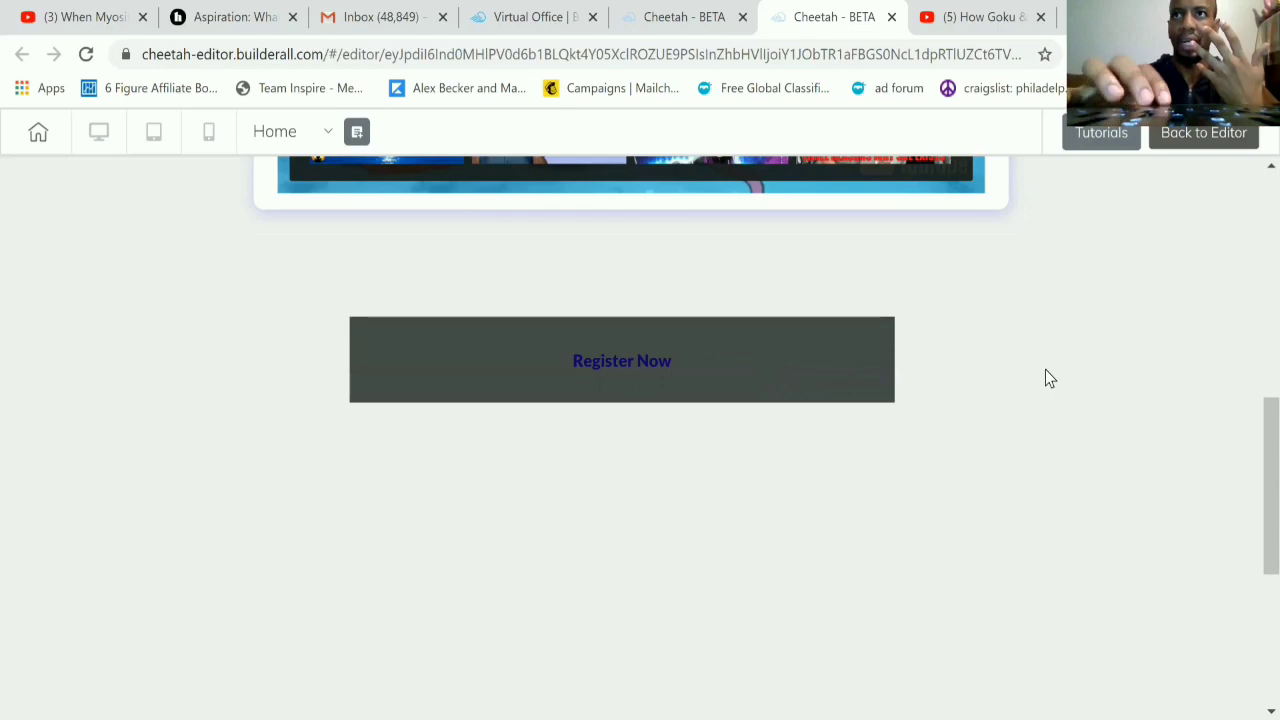
scroll(1045, 369, "up", 2)
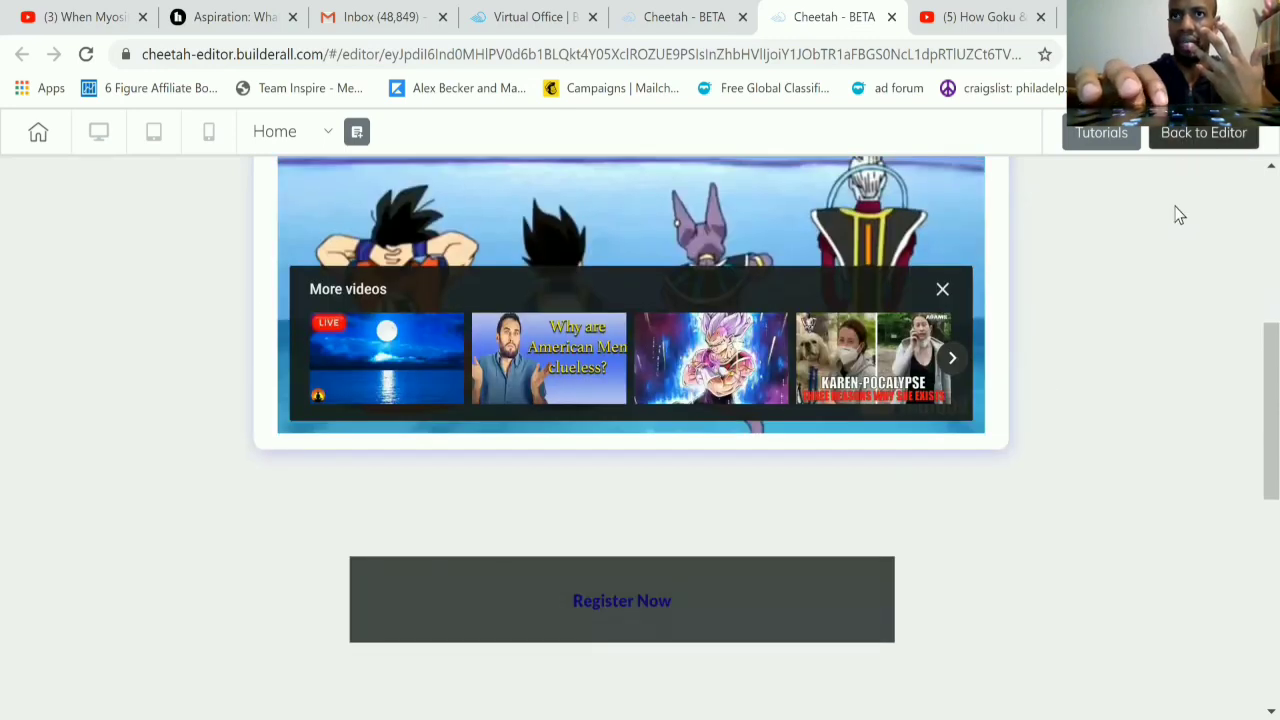
left_click(1190, 133)
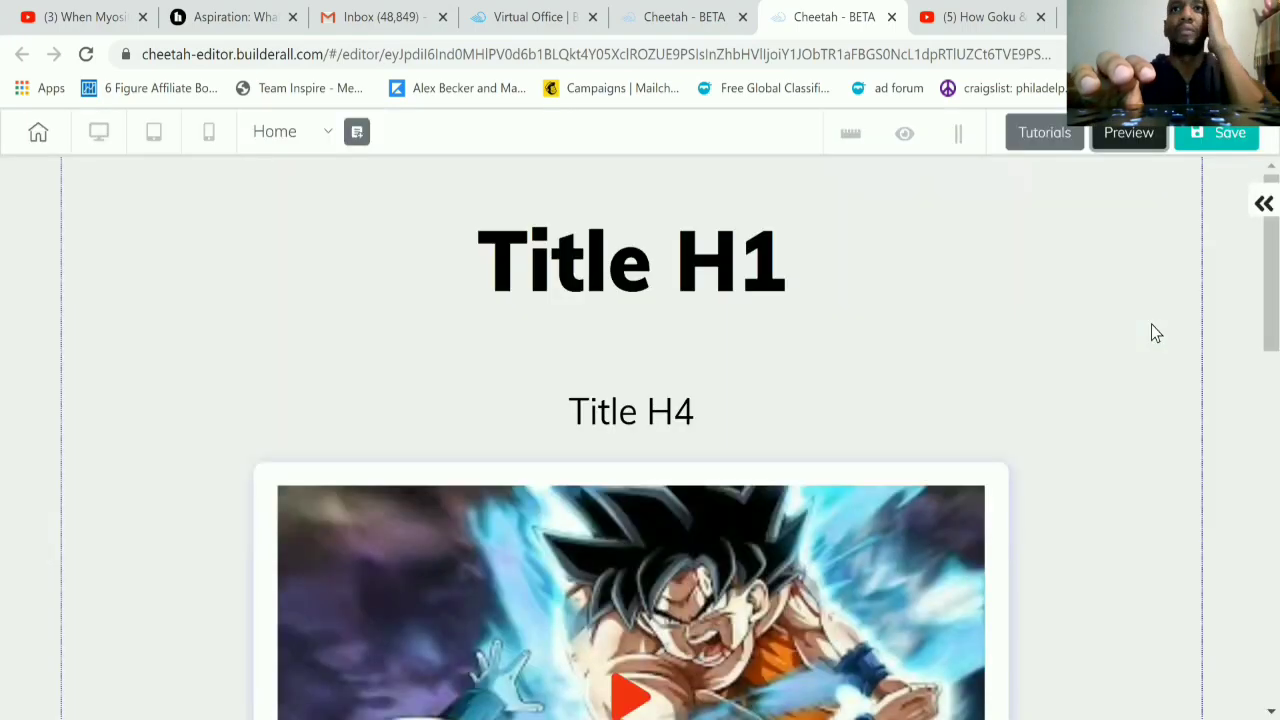
Step: Save and publish the site, and open the published website
left_click(1209, 134)
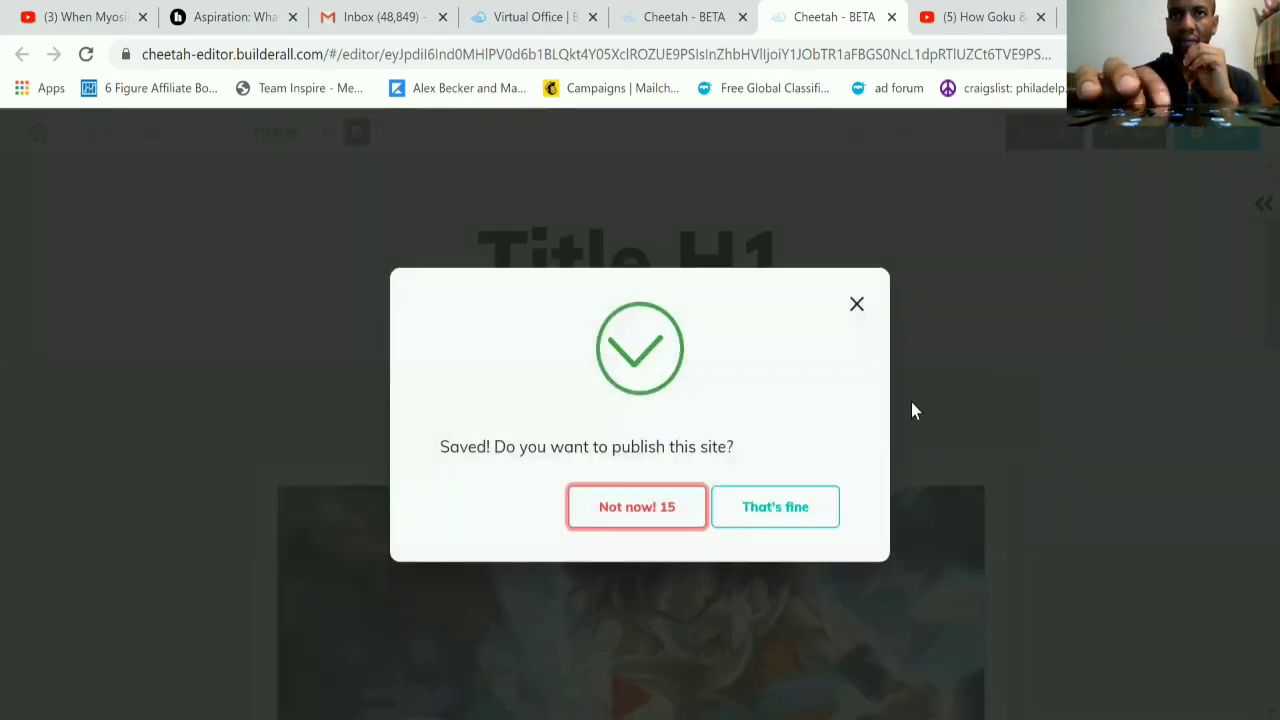
left_click(774, 507)
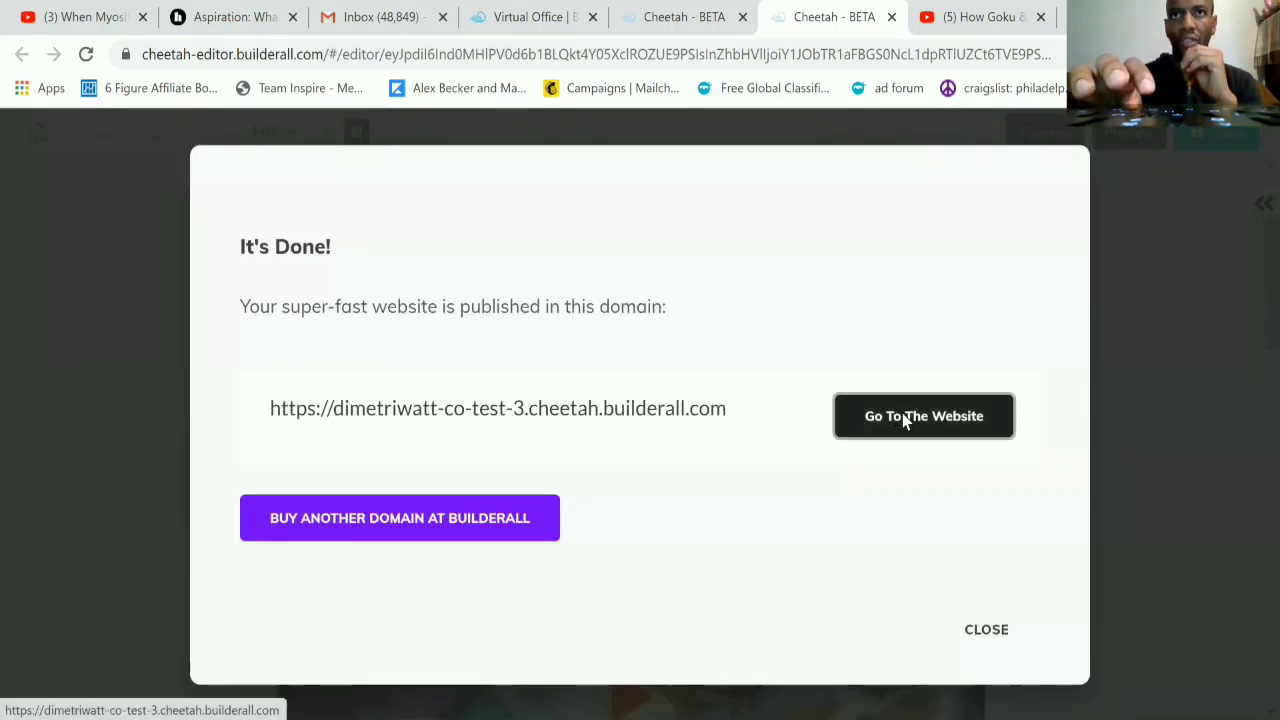
left_click(900, 420)
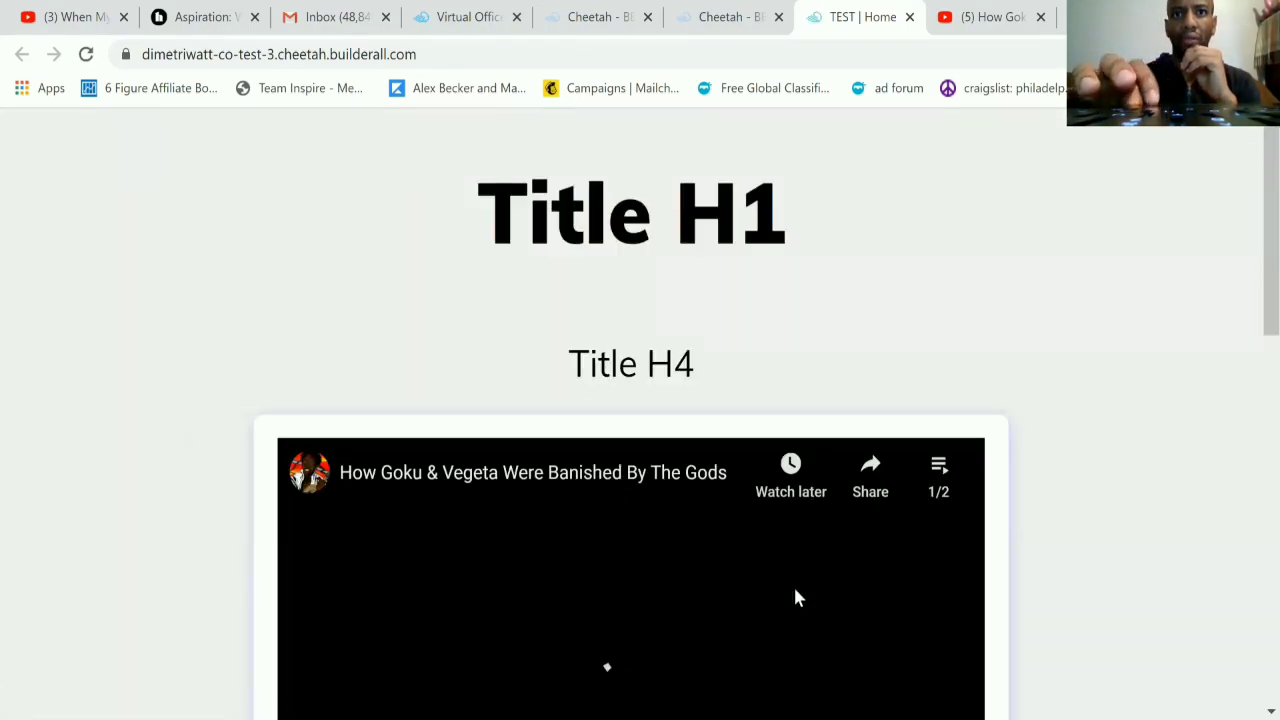
Step: Look through the published Home page, checking the titles, the embedded video and the Register Now button
scroll(797, 597, "down", 2)
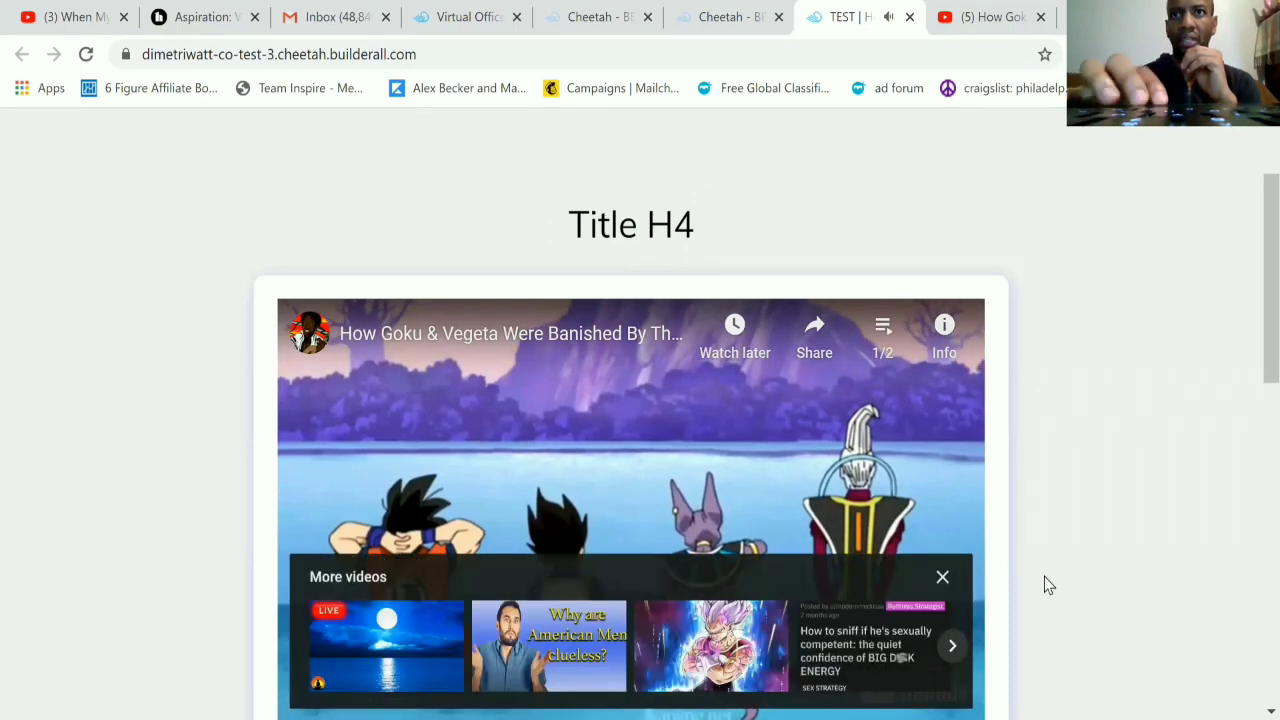
scroll(1044, 576, "down", 10)
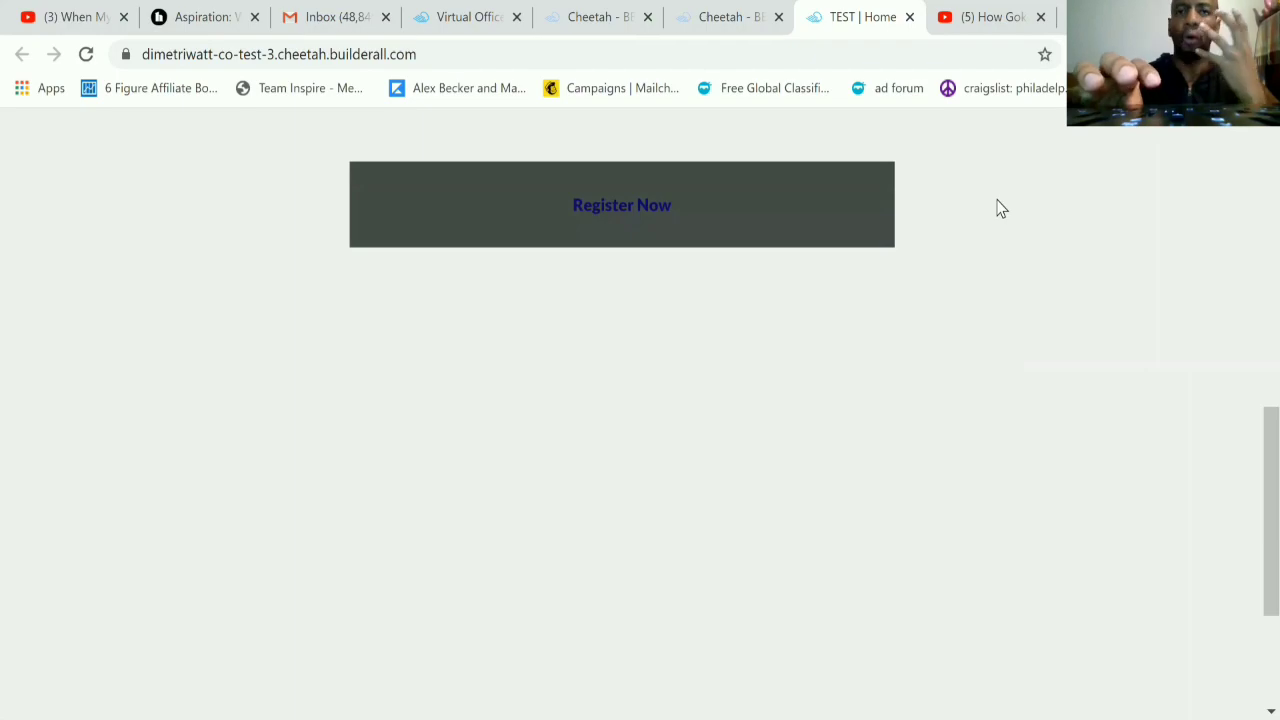
scroll(1001, 208, "up", 1)
scroll(1001, 208, "up", 10)
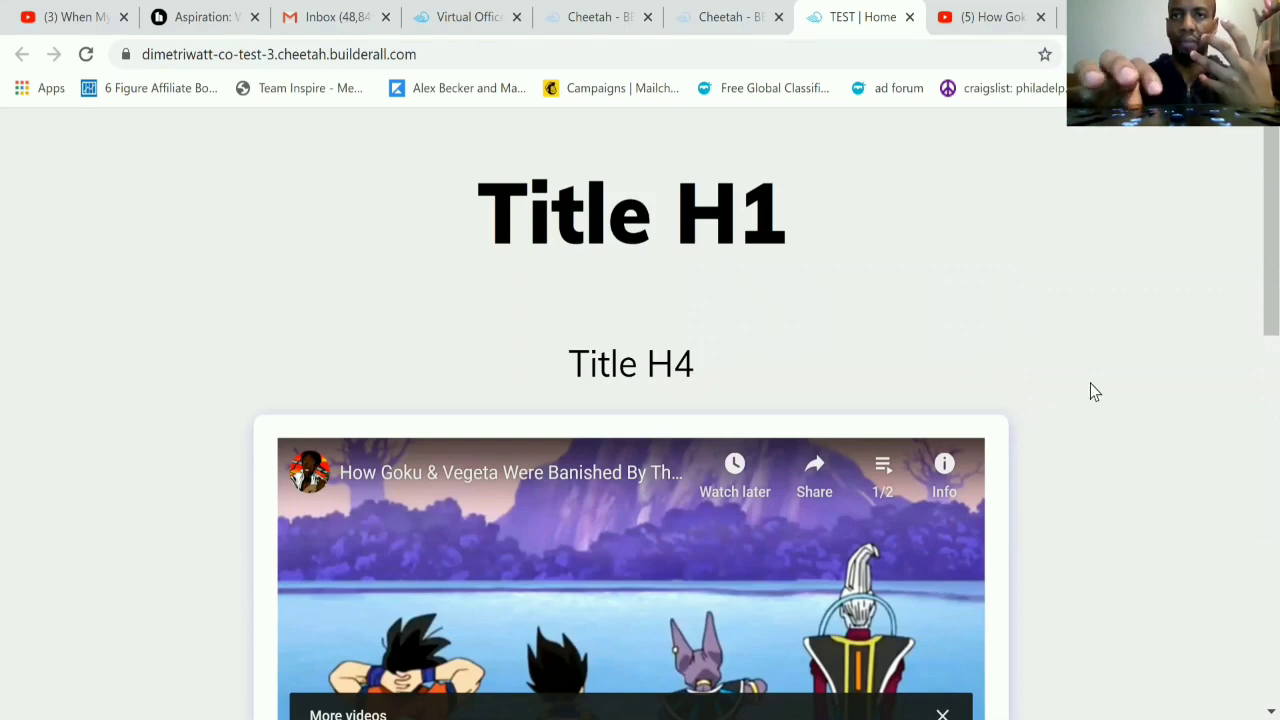
scroll(1092, 391, "down", 3)
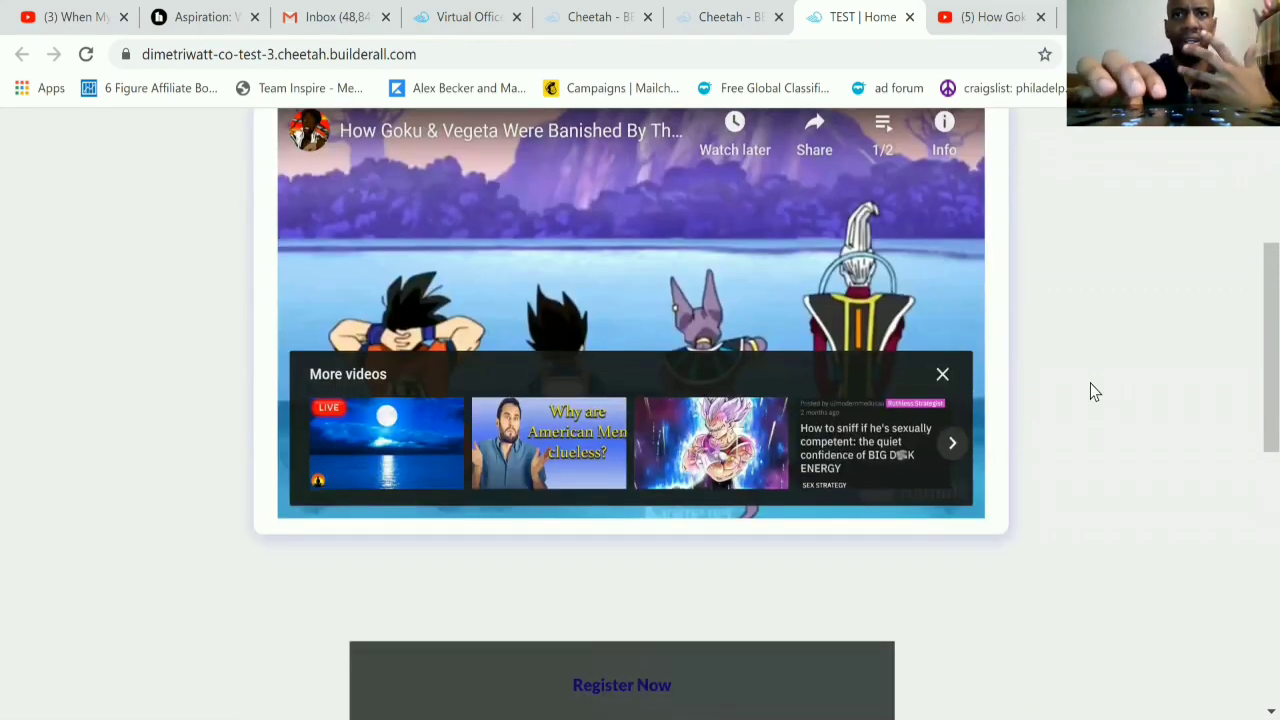
scroll(1092, 391, "down", 3)
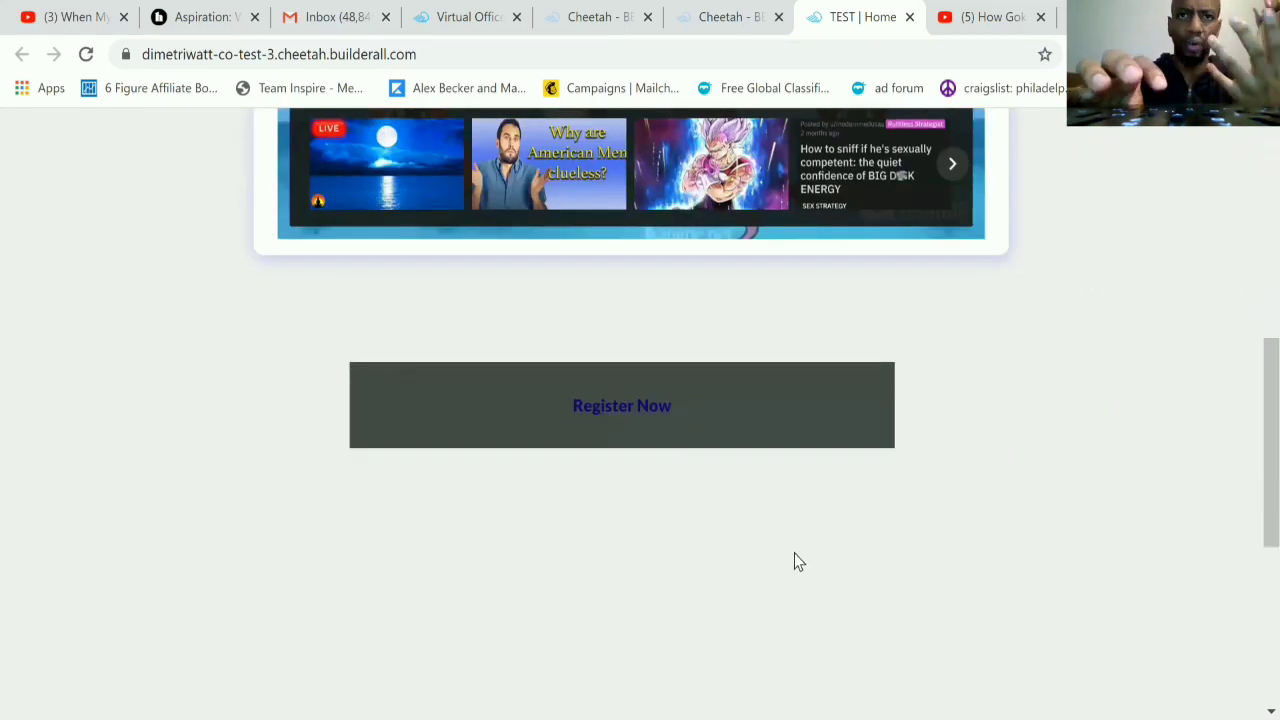